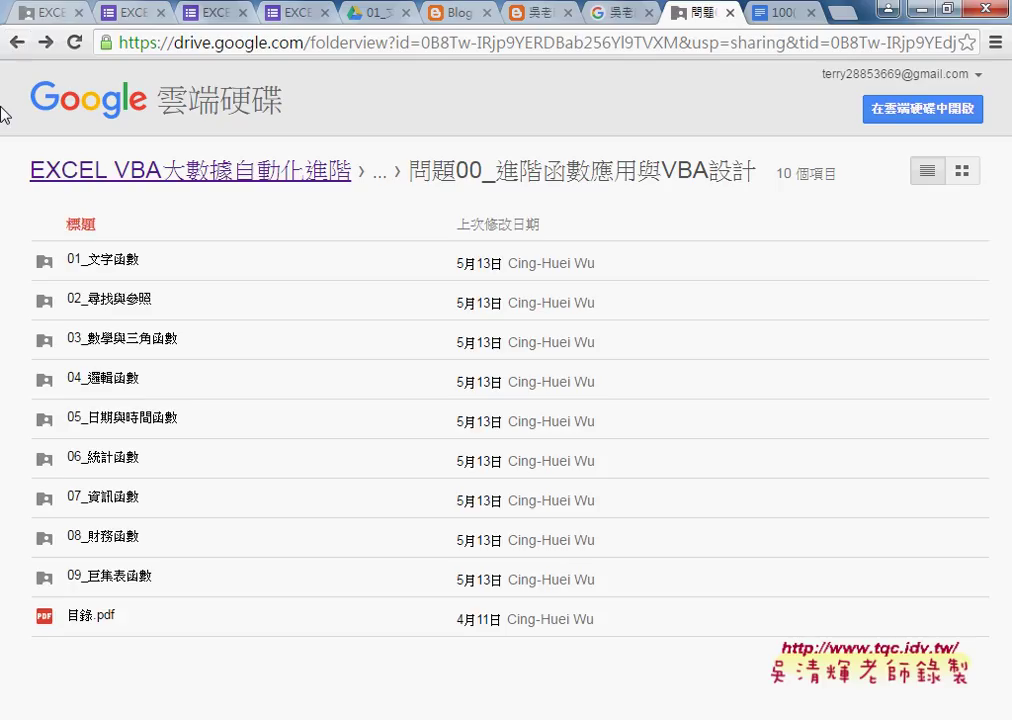
Open the 01_文字函數 folder in Google Drive to list its 26 files
left_click_drag(408, 171, 757, 171)
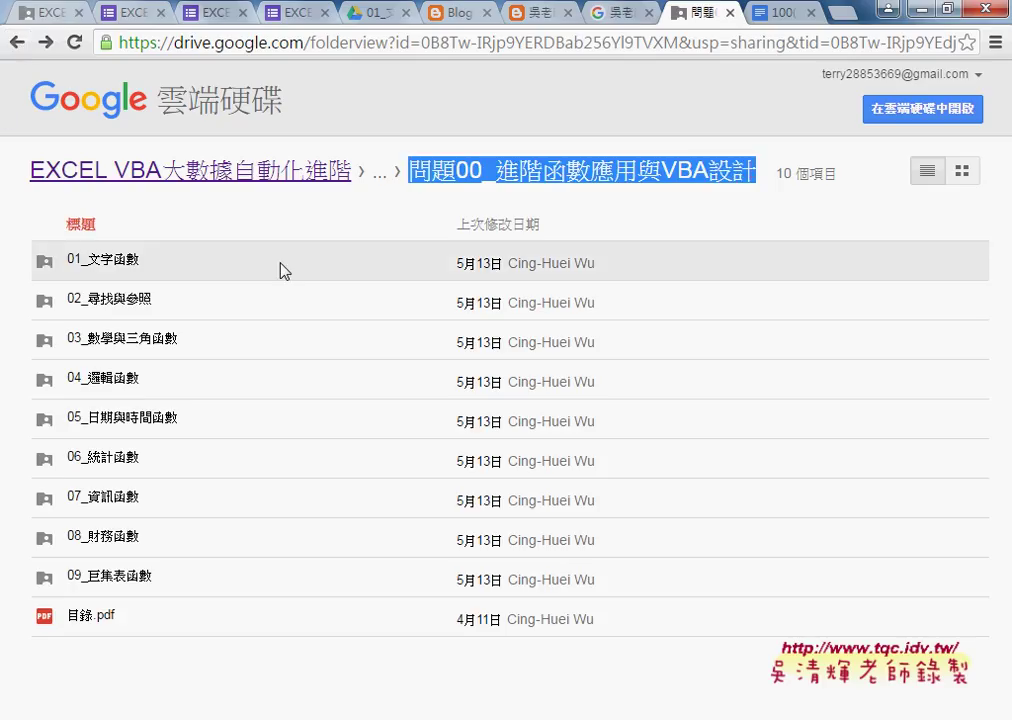
left_click(108, 261)
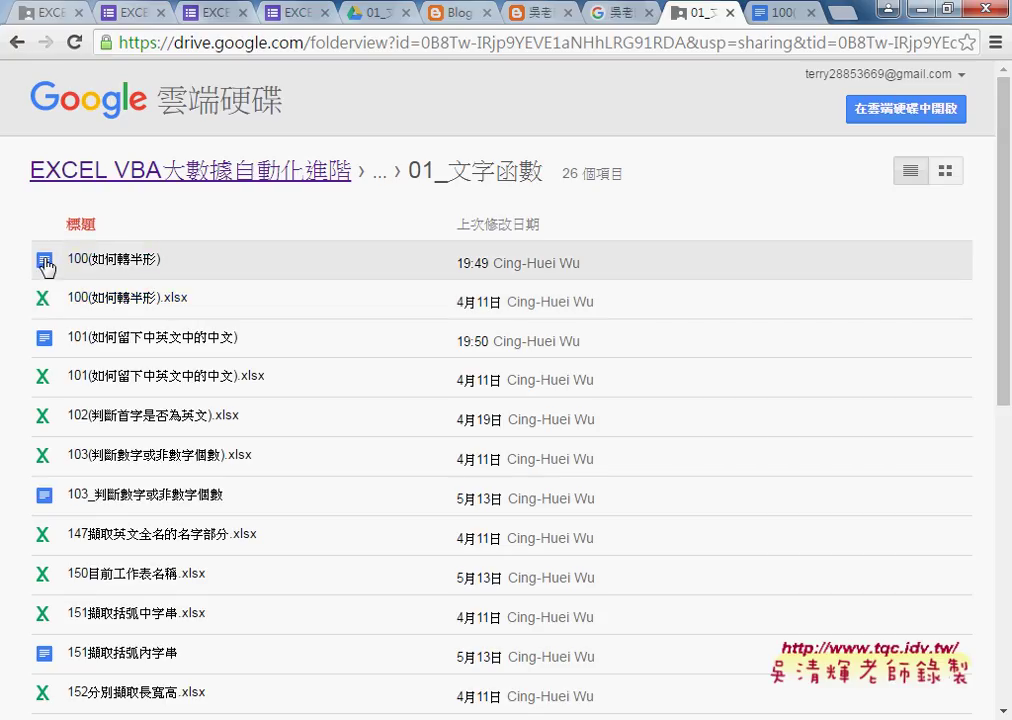
Preview 100(如何轉半形).xlsx and download it as 100(如何轉半形) (1).xlsx
left_click(180, 303)
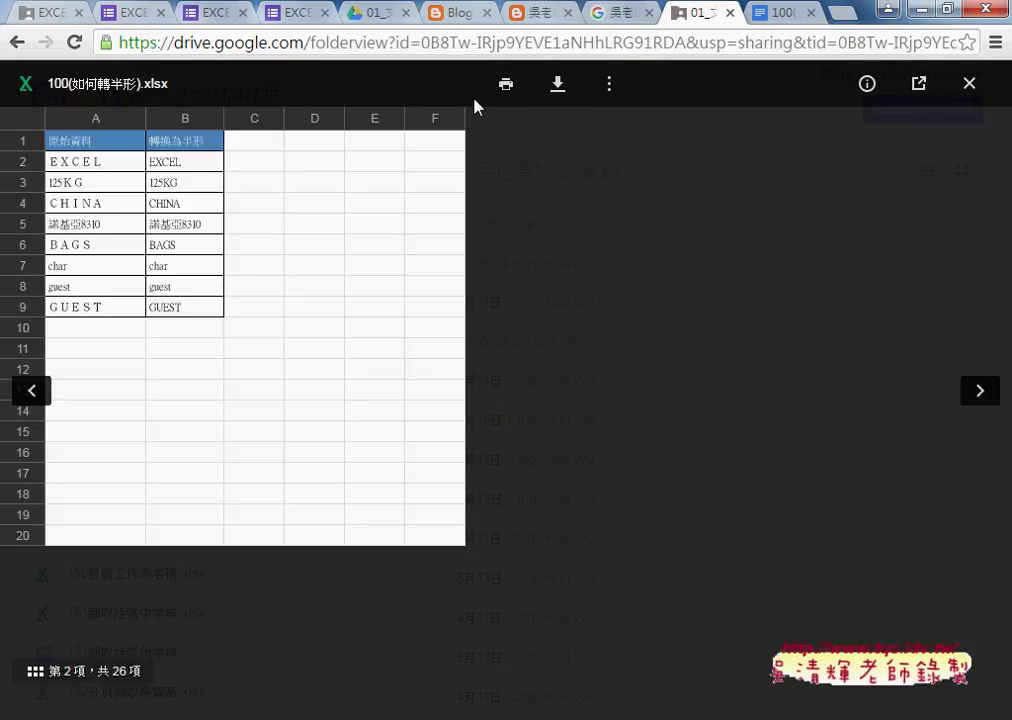
left_click(557, 92)
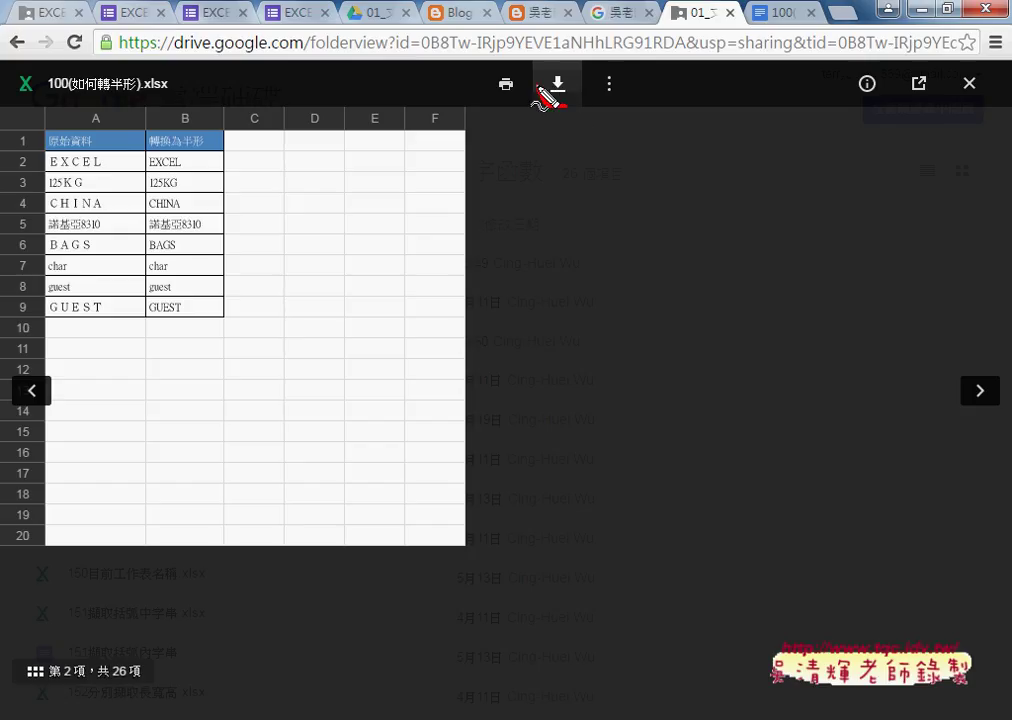
left_click_drag(558, 104, 574, 102)
mouse_move(479, 178)
left_mouse_down()
mouse_move(534, 103)
mouse_move(536, 118)
left_mouse_up()
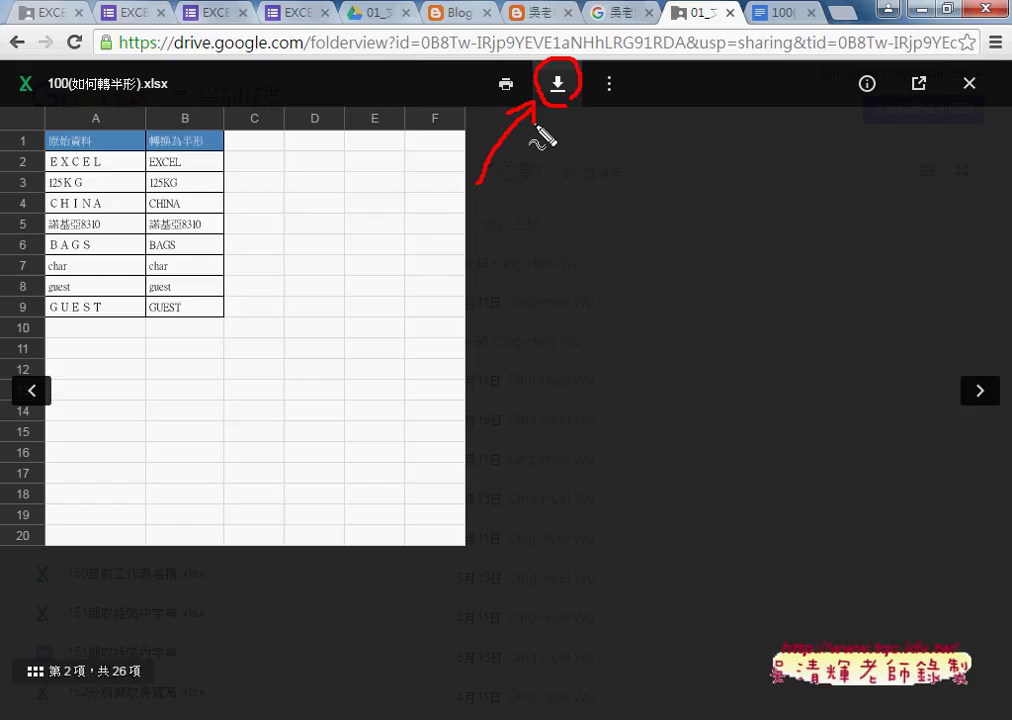
key("Escape")
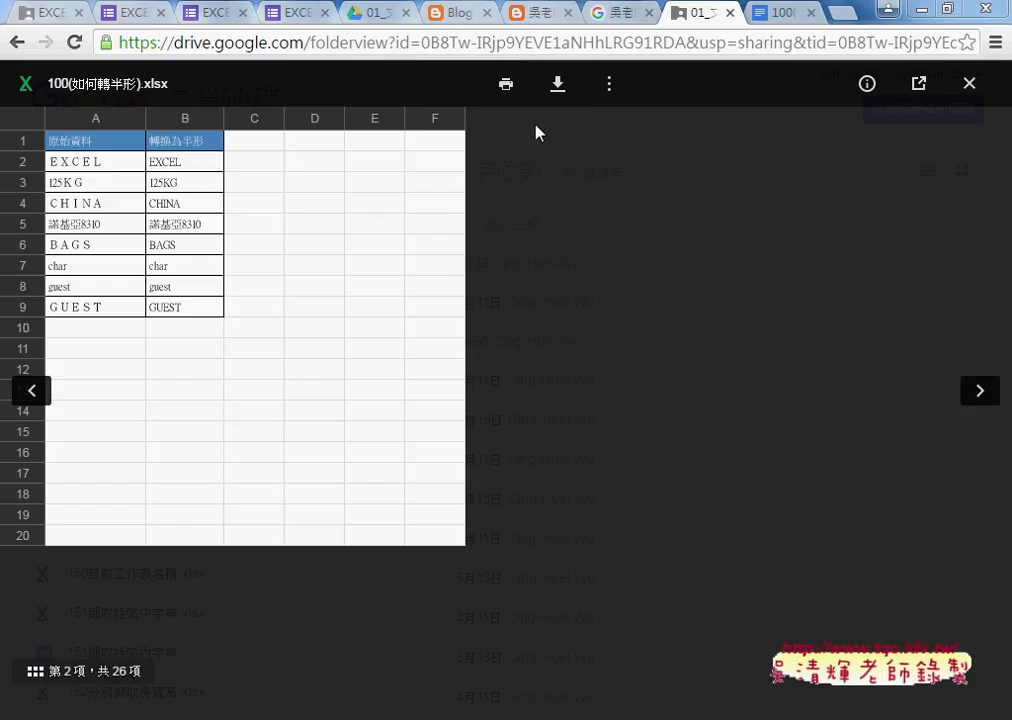
left_click(558, 86)
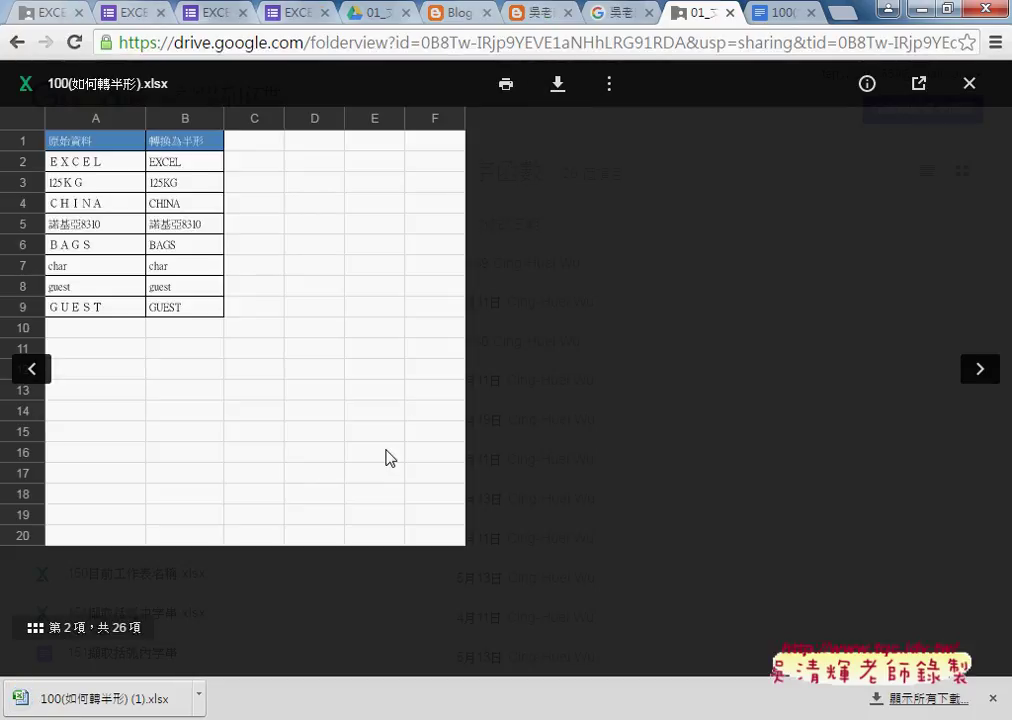
left_click(199, 695)
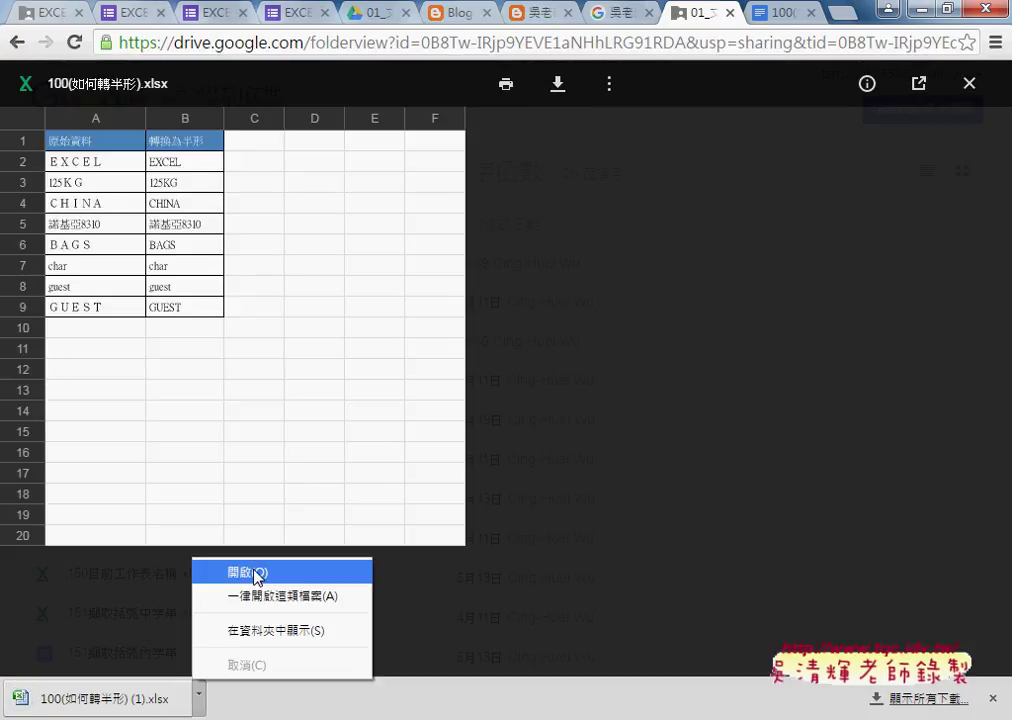
Open the downloaded 100(如何轉半形).xlsx from the Downloads folder in Excel and select B2:B9
left_click(247, 631)
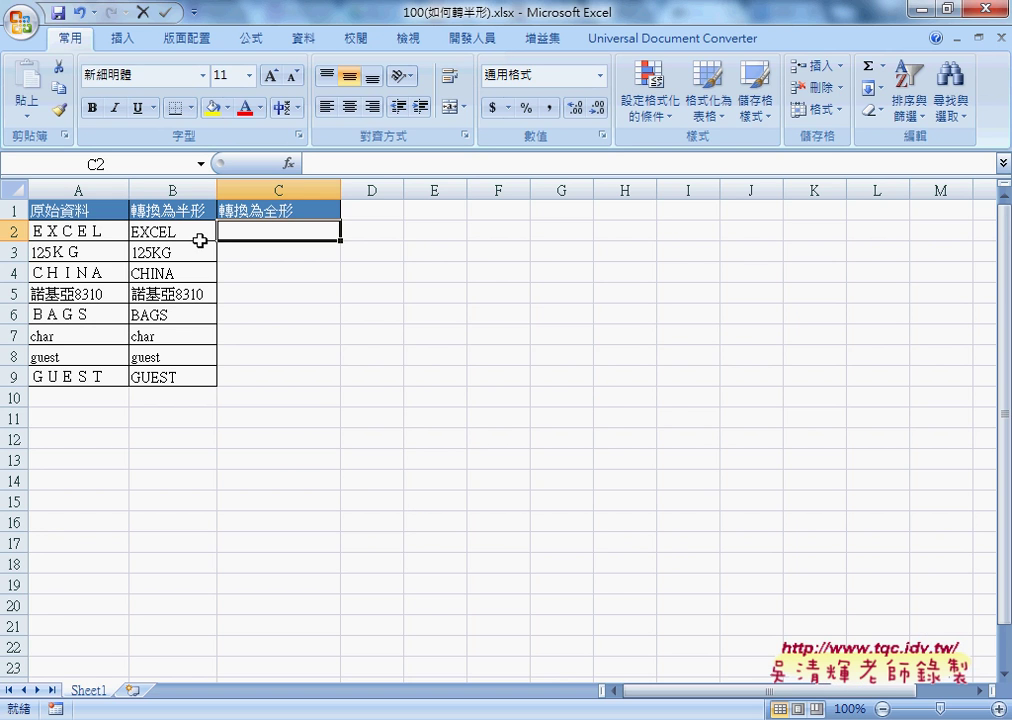
mouse_move(205, 232)
left_mouse_down()
mouse_move(183, 374)
mouse_move(191, 377)
left_mouse_up()
Delete the existing half-width results from B2:B9
key("Delete")
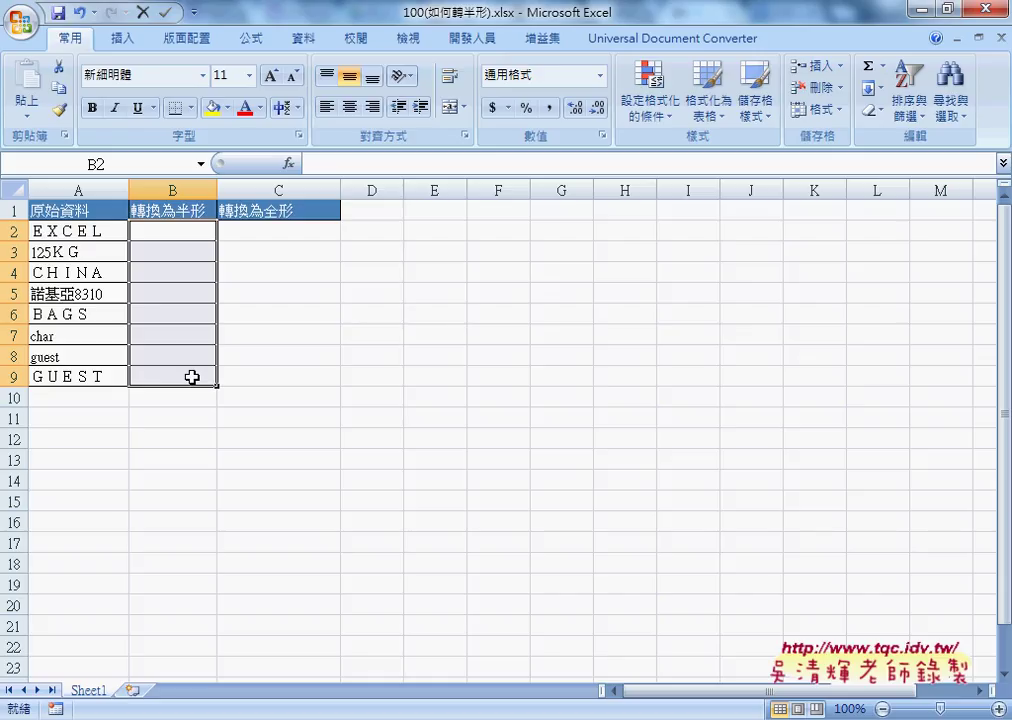
left_click(58, 230)
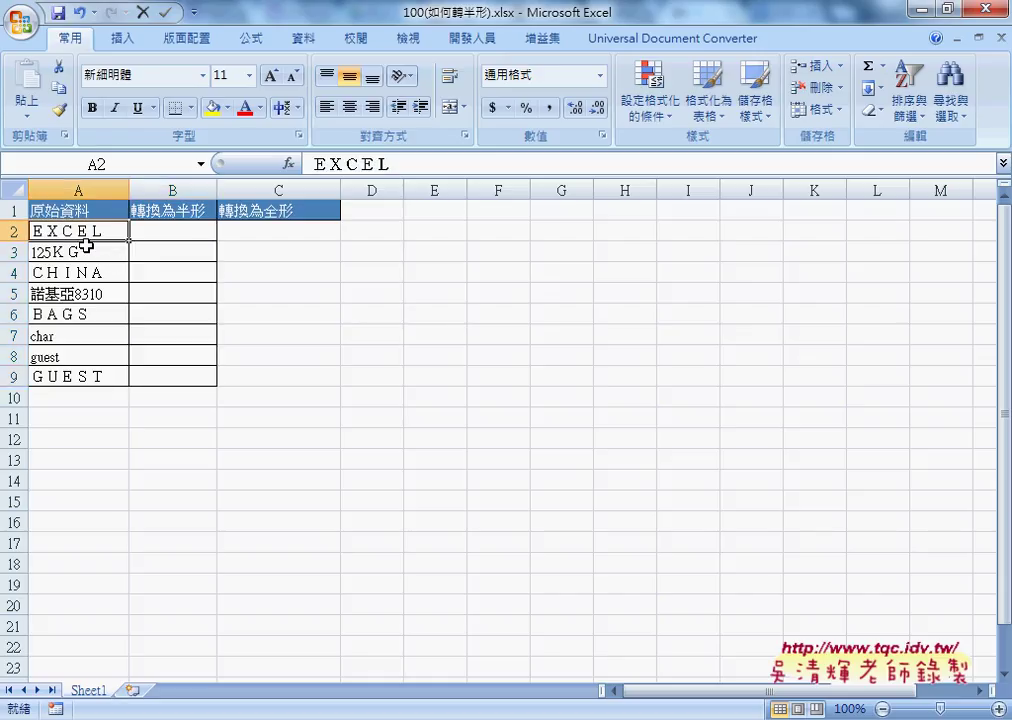
left_click(158, 229)
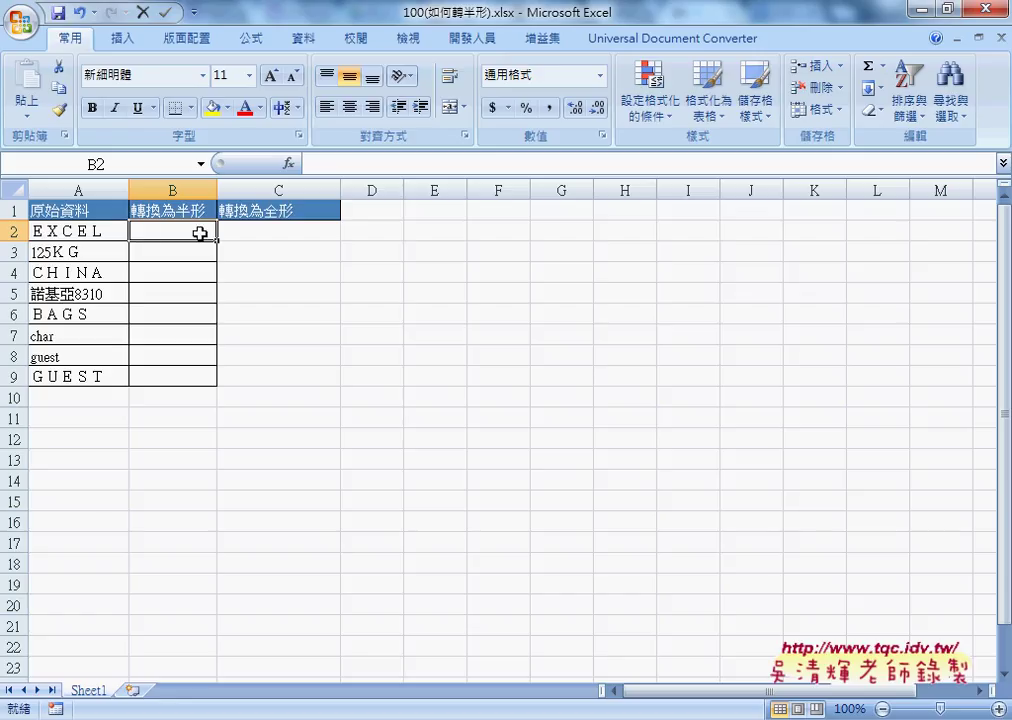
Narrow column C, headed 轉換為全形, and return to cell B2
left_click(276, 236)
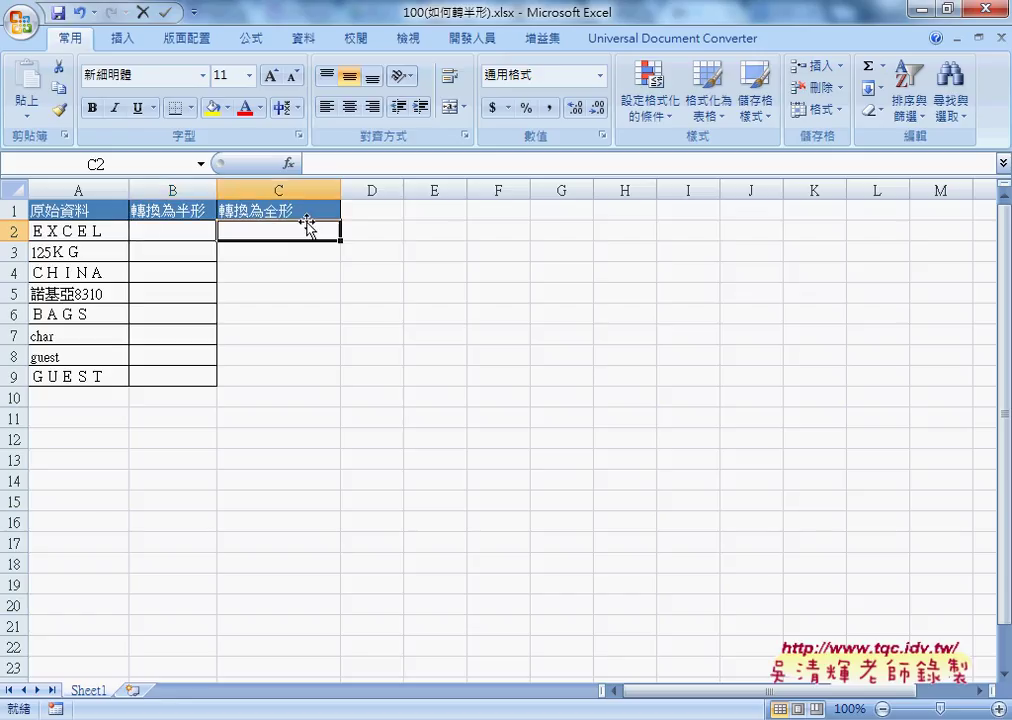
left_click_drag(340, 190, 305, 190)
left_click(175, 228)
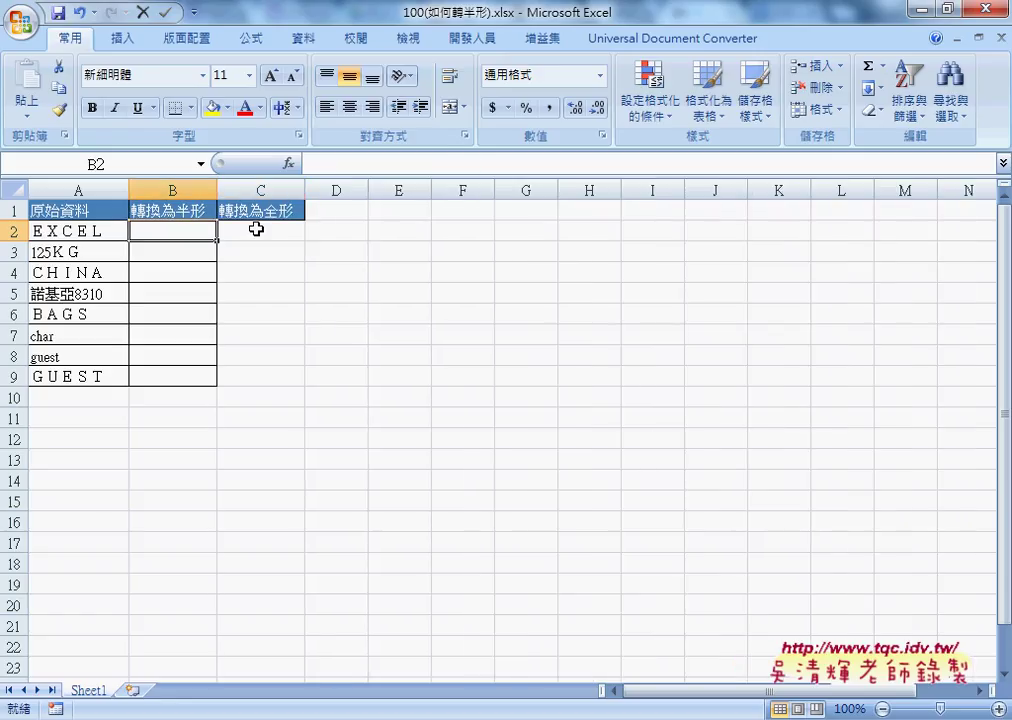
left_click(262, 228)
left_click(190, 226)
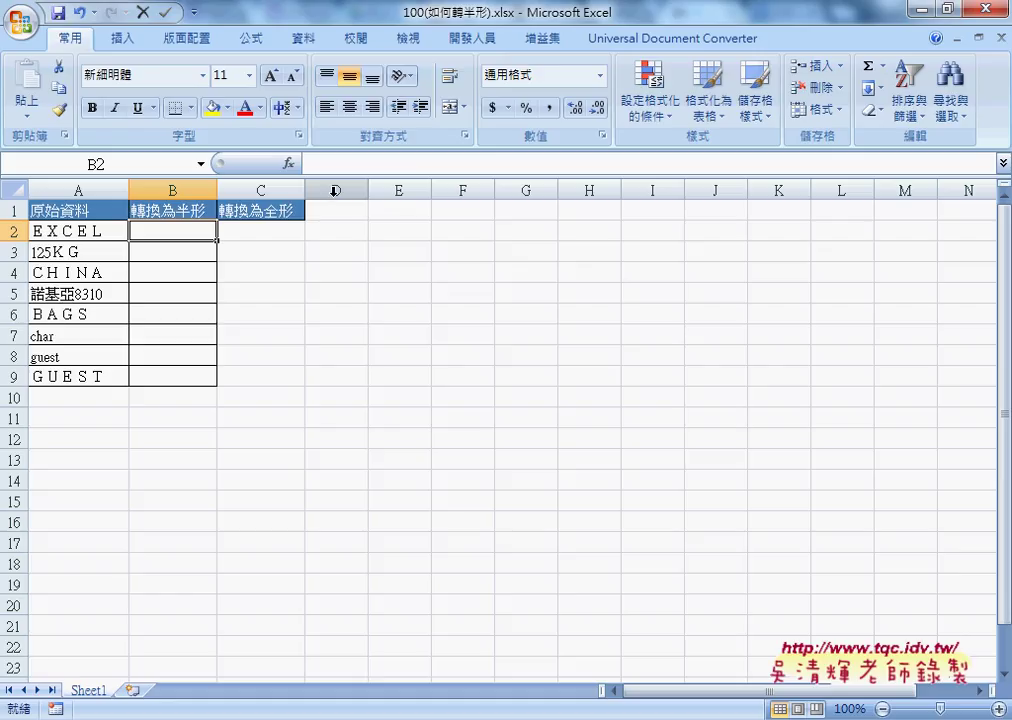
Insert the ASC function into B2 from the 文字 (Text) function category
left_click(288, 163)
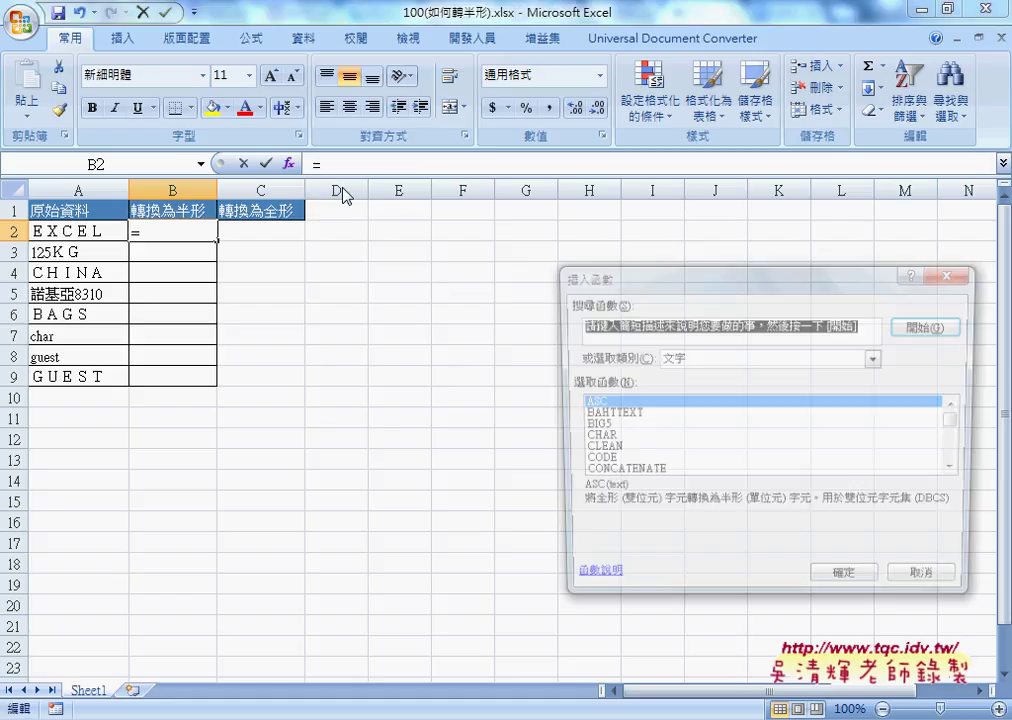
left_click_drag(677, 286, 422, 143)
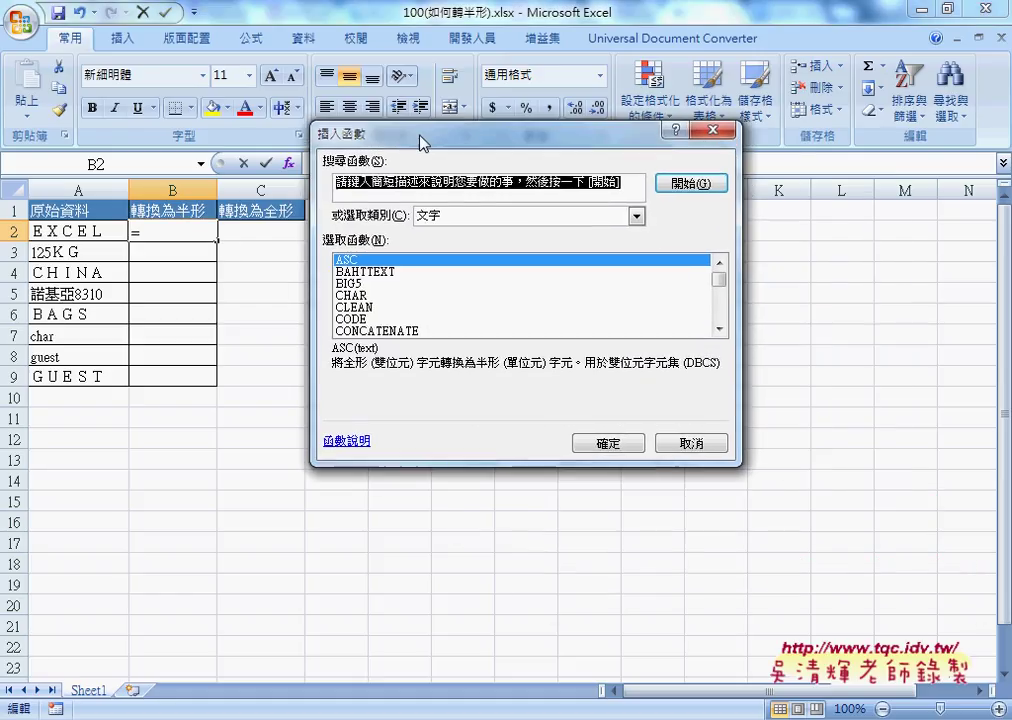
left_click(635, 217)
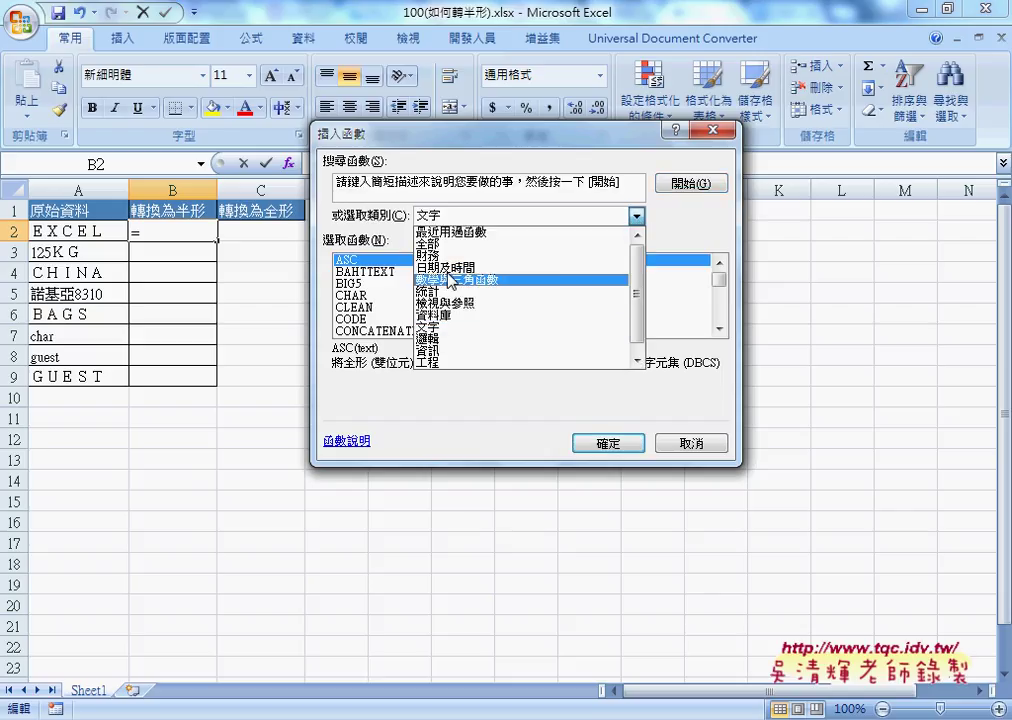
left_click(452, 328)
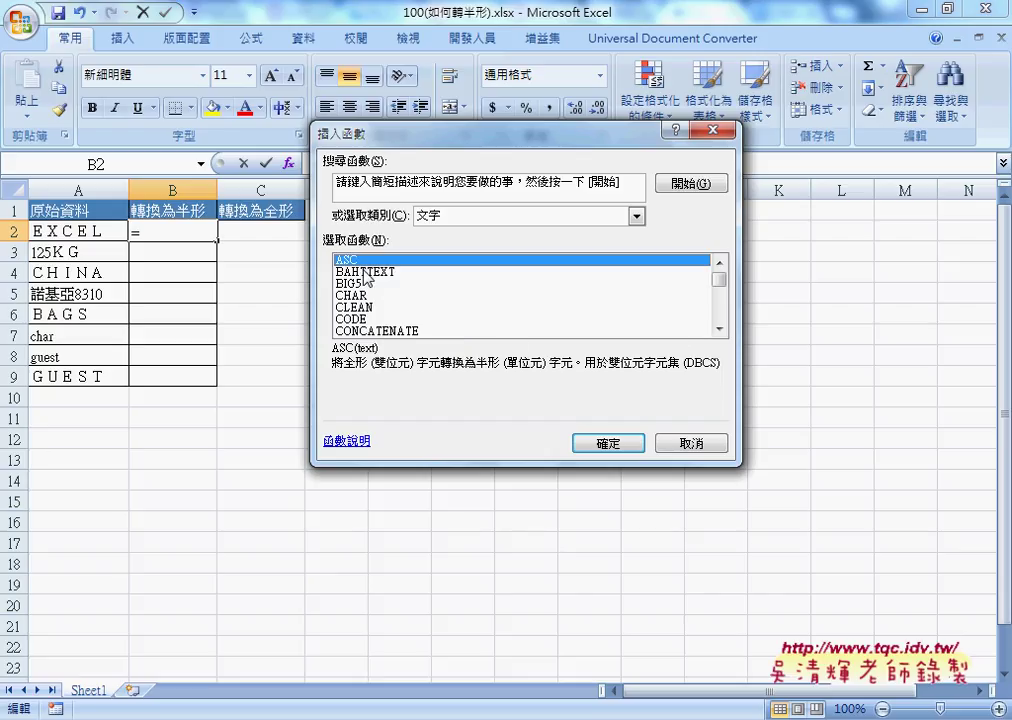
left_click(370, 273)
left_click(350, 260)
Complete =ASC(A2) in B2 and fill it down to B9, giving EXCEL, 125KG, GUEST
left_click(610, 443)
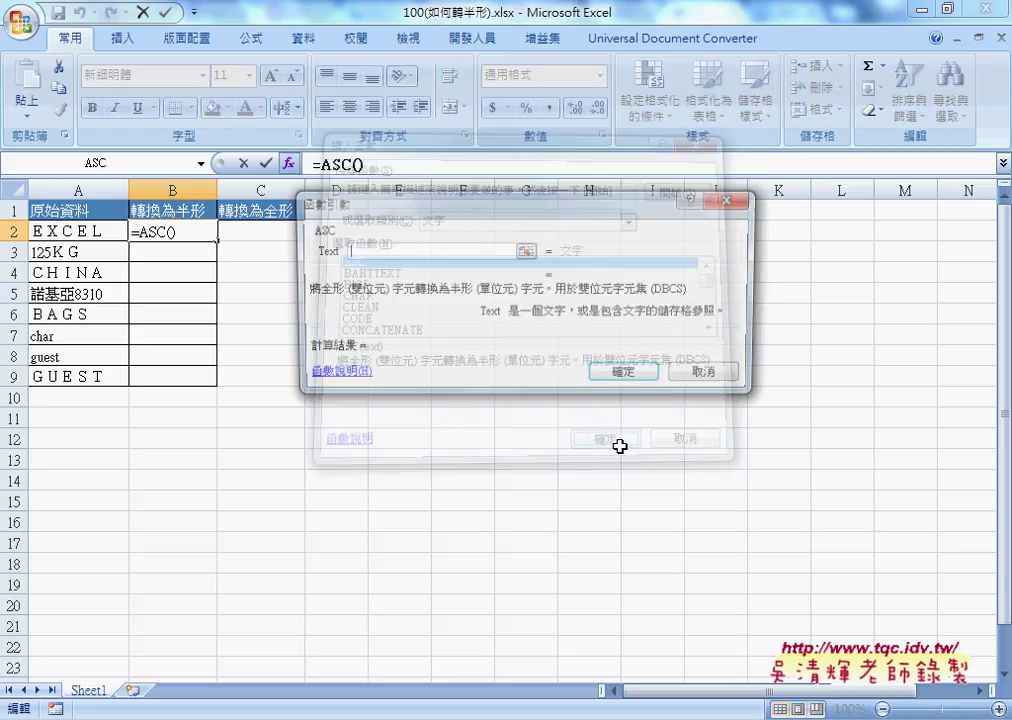
left_click(86, 232)
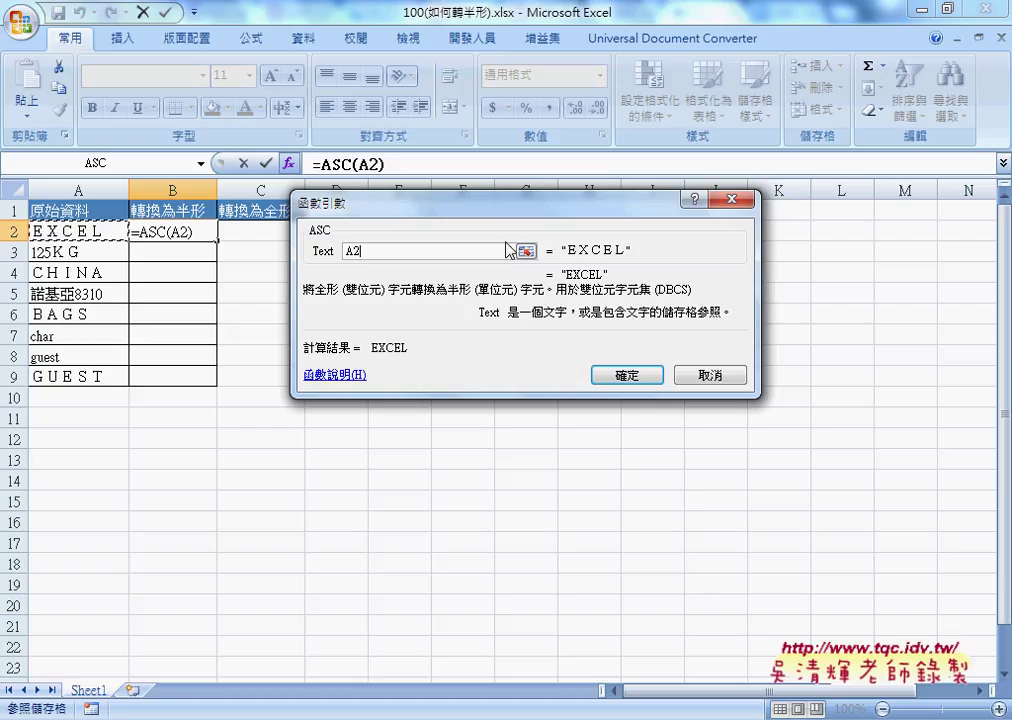
left_click(630, 377)
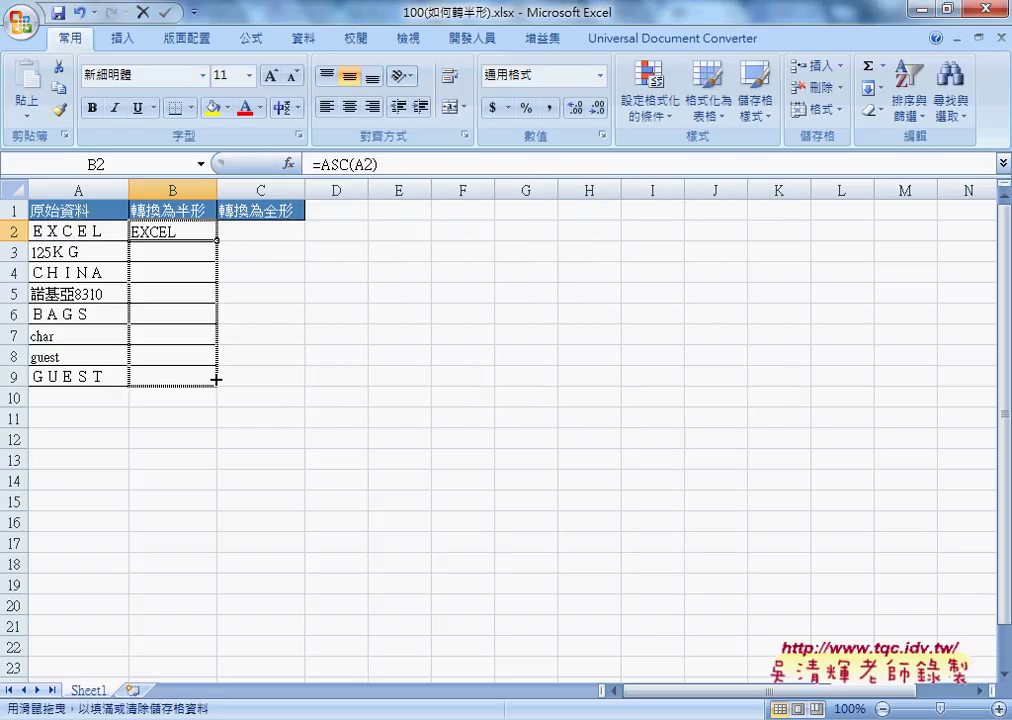
left_click_drag(218, 254, 218, 380)
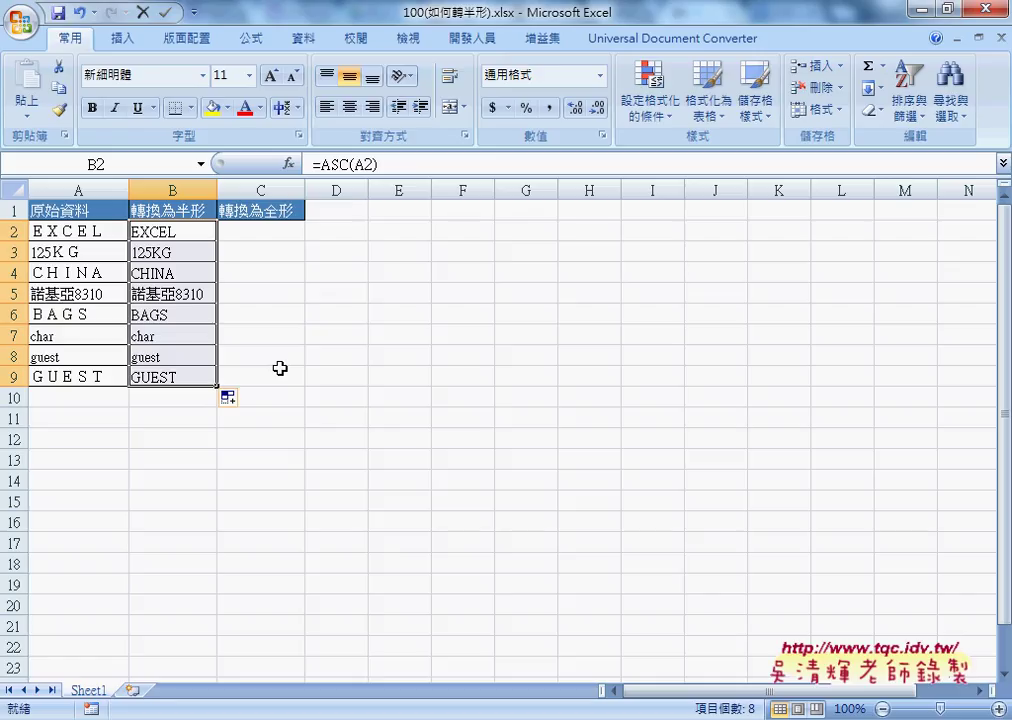
left_click(86, 293)
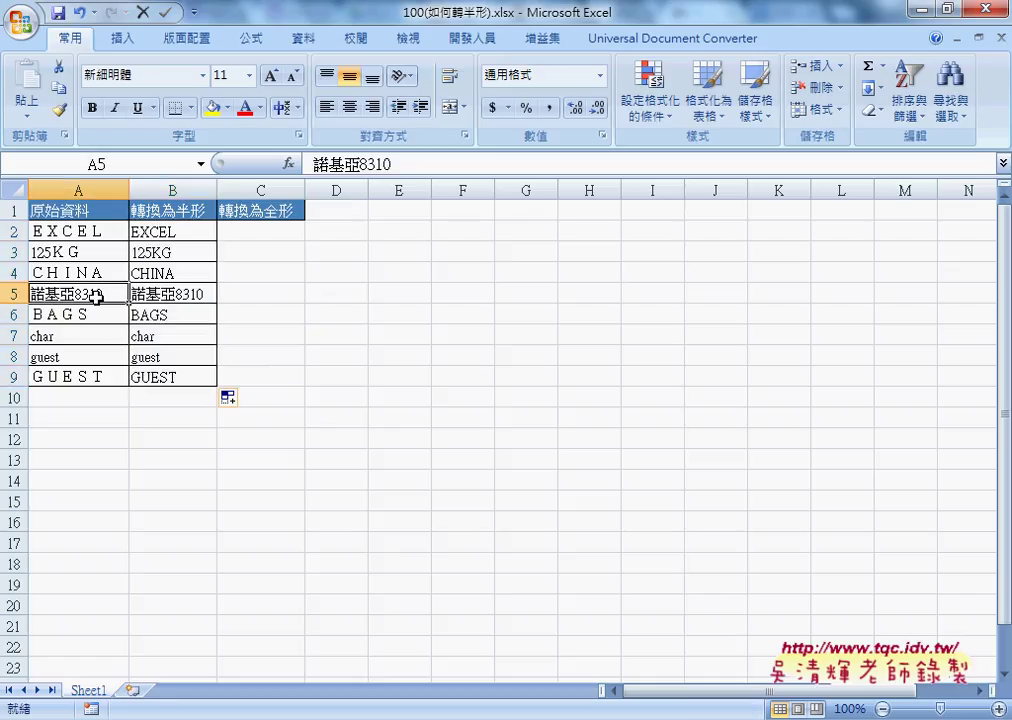
left_click(158, 296)
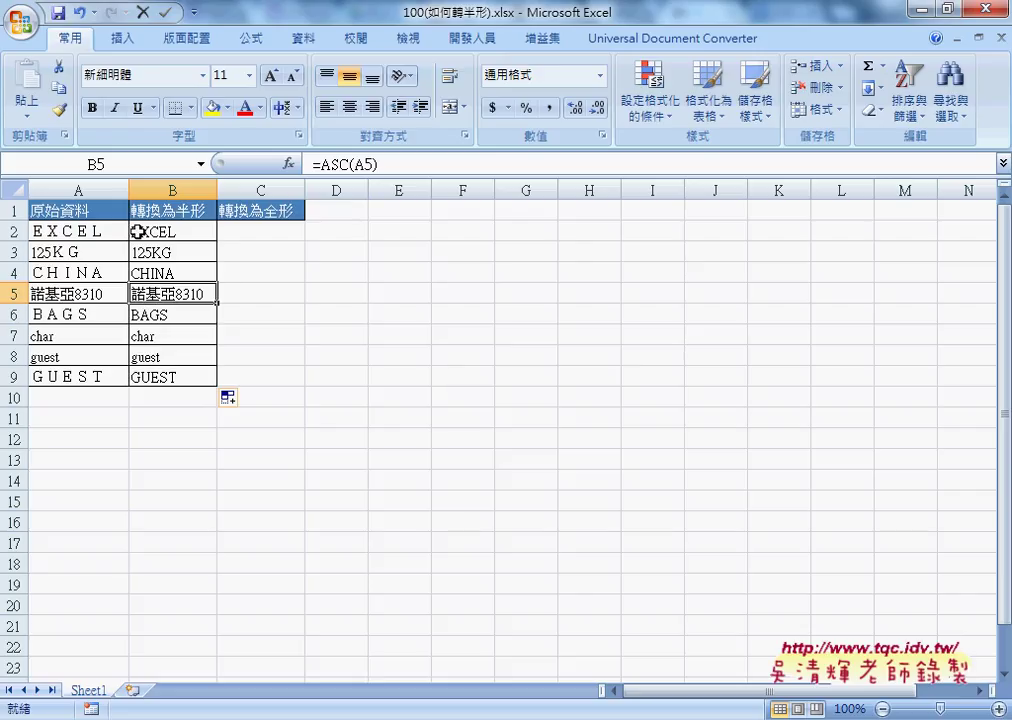
left_click(262, 233)
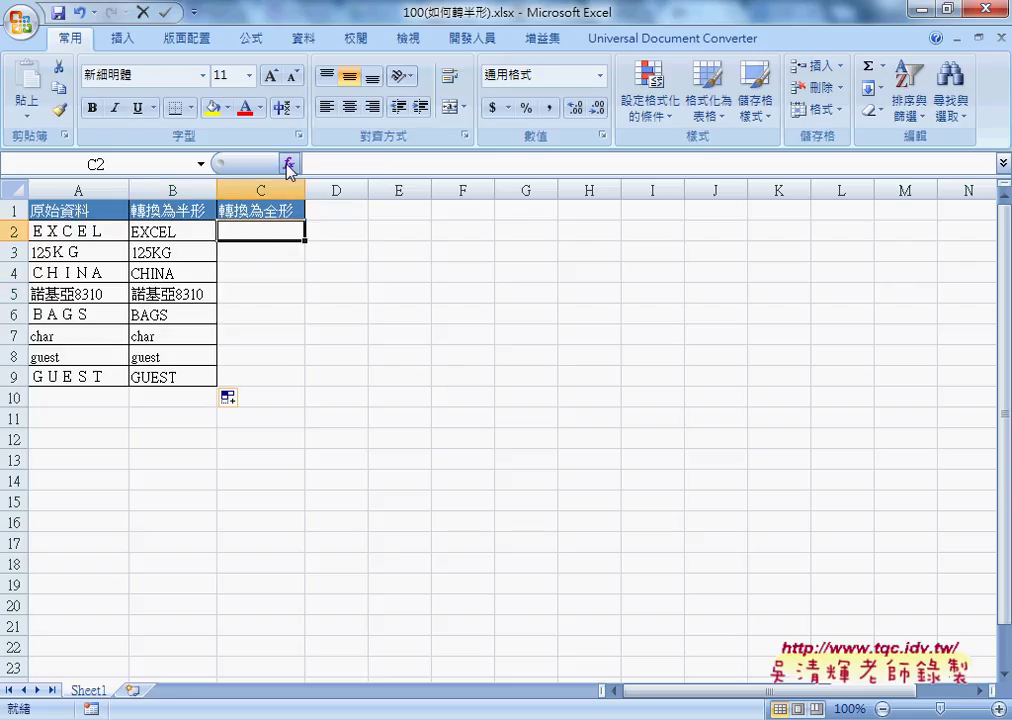
Insert the BIG5 function into C2 from the 文字 function category
left_click(289, 165)
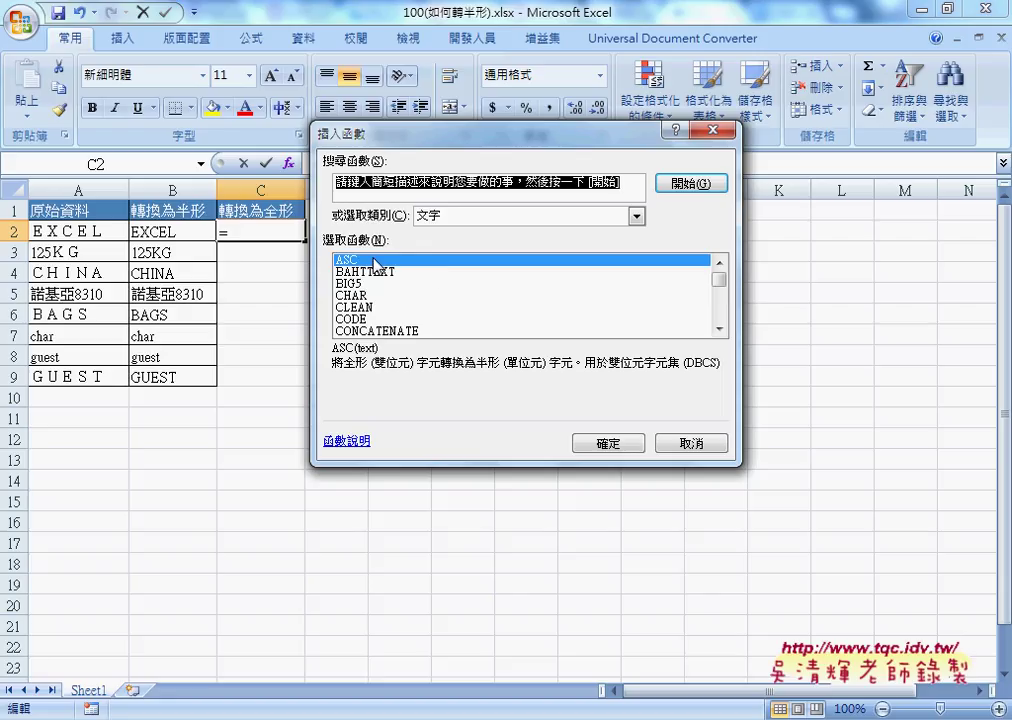
left_click_drag(330, 130, 455, 140)
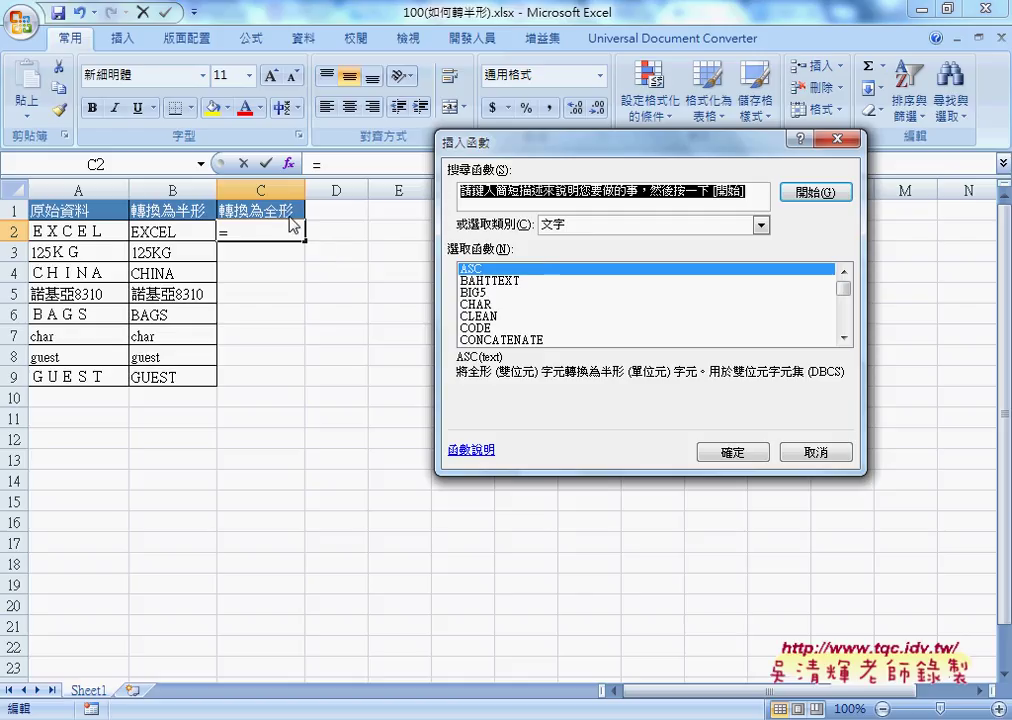
left_click(480, 294)
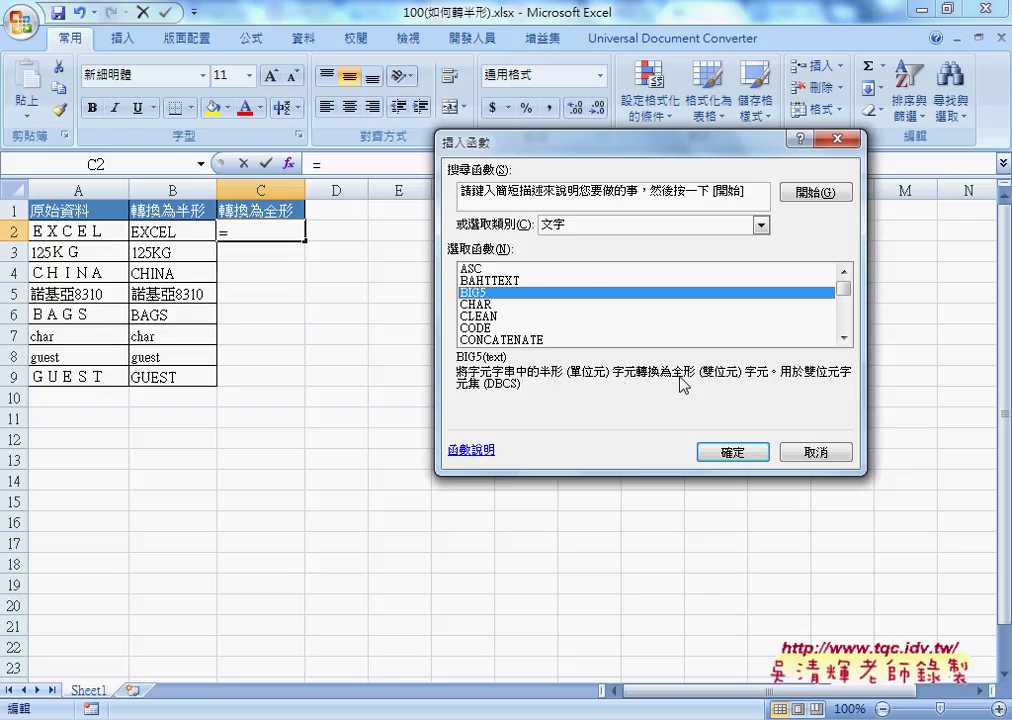
left_click(739, 453)
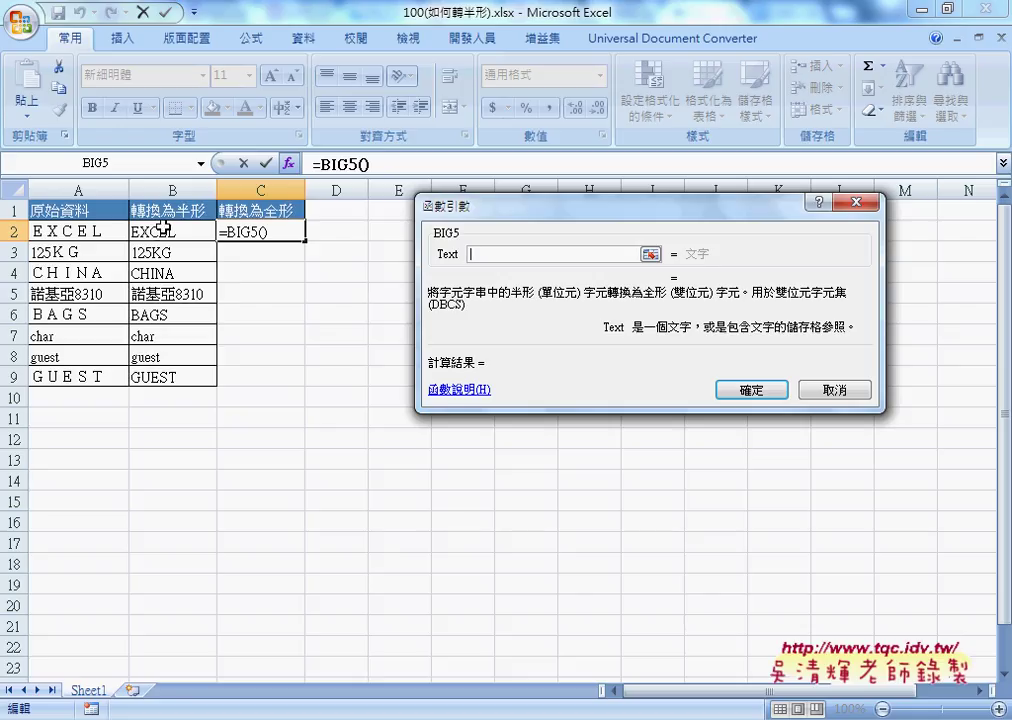
Complete =BIG5(B2), fill it down to C9, and widen column C for the full-width text
left_click(153, 230)
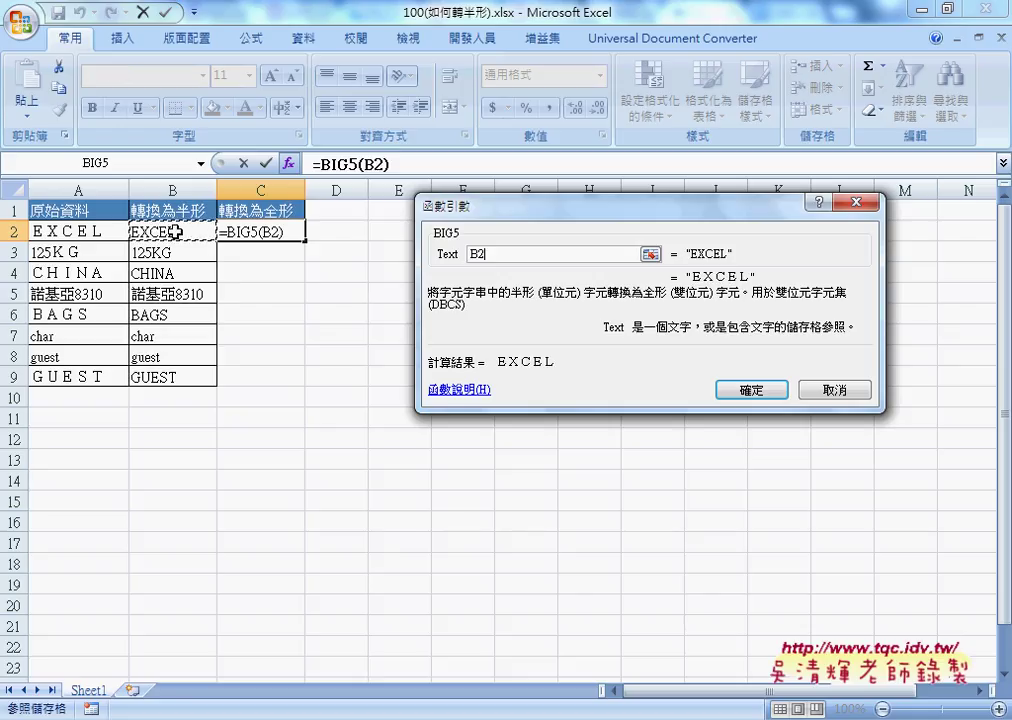
left_click(736, 391)
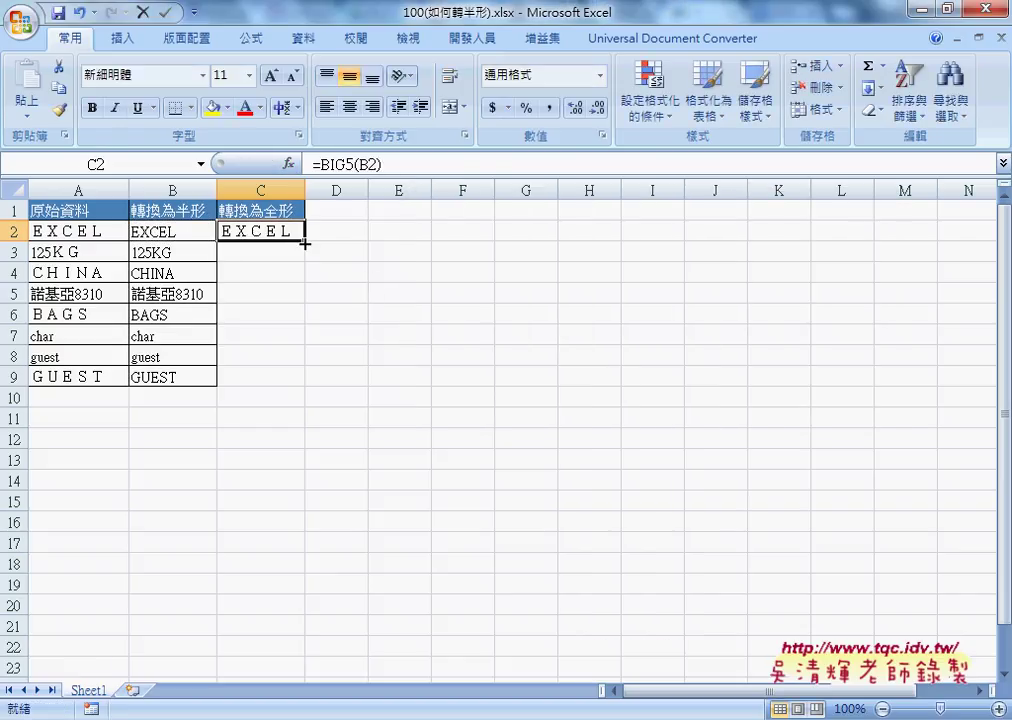
left_click_drag(303, 243, 298, 388)
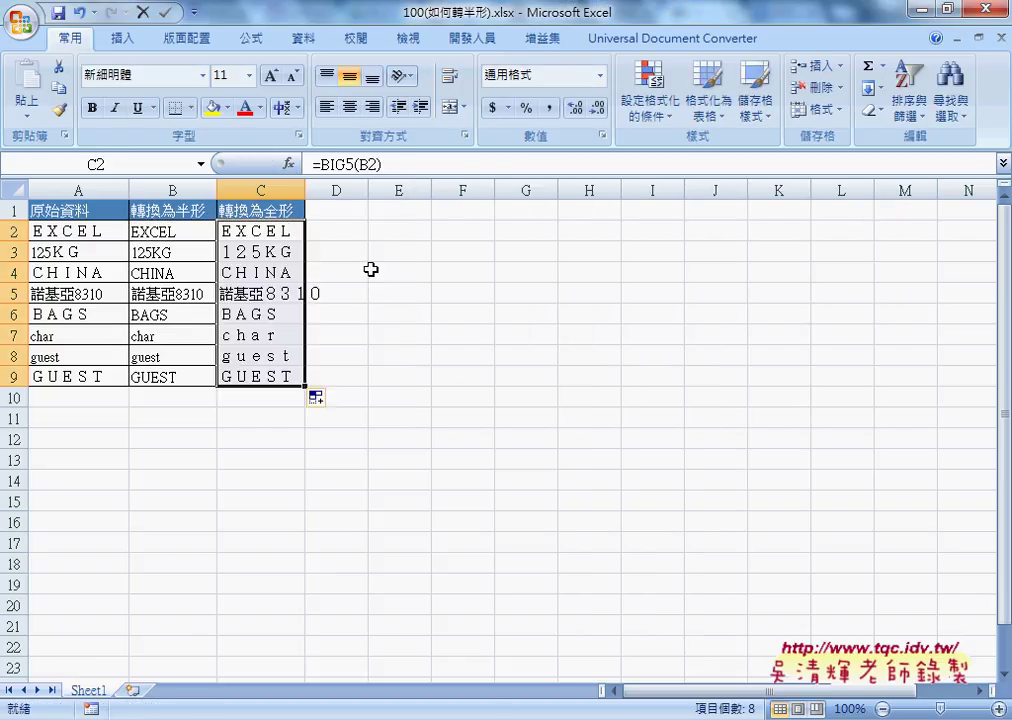
left_click_drag(305, 190, 331, 190)
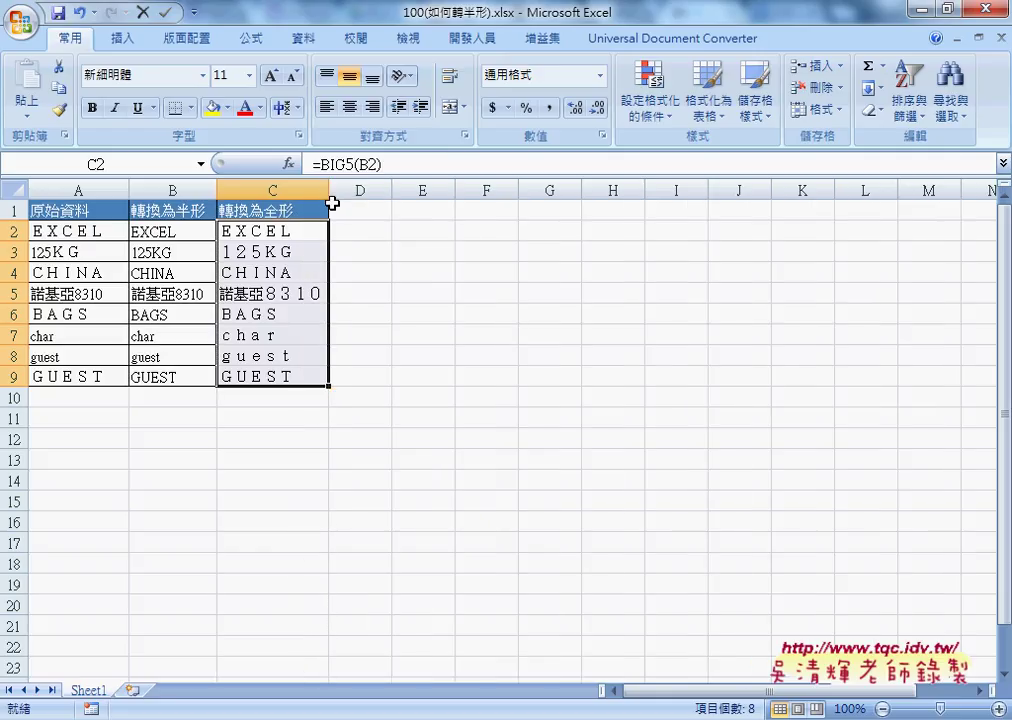
Compare A5's original text with the ASC formula in B5 and BIG5 formula in C5
left_click(84, 292)
left_click(181, 298)
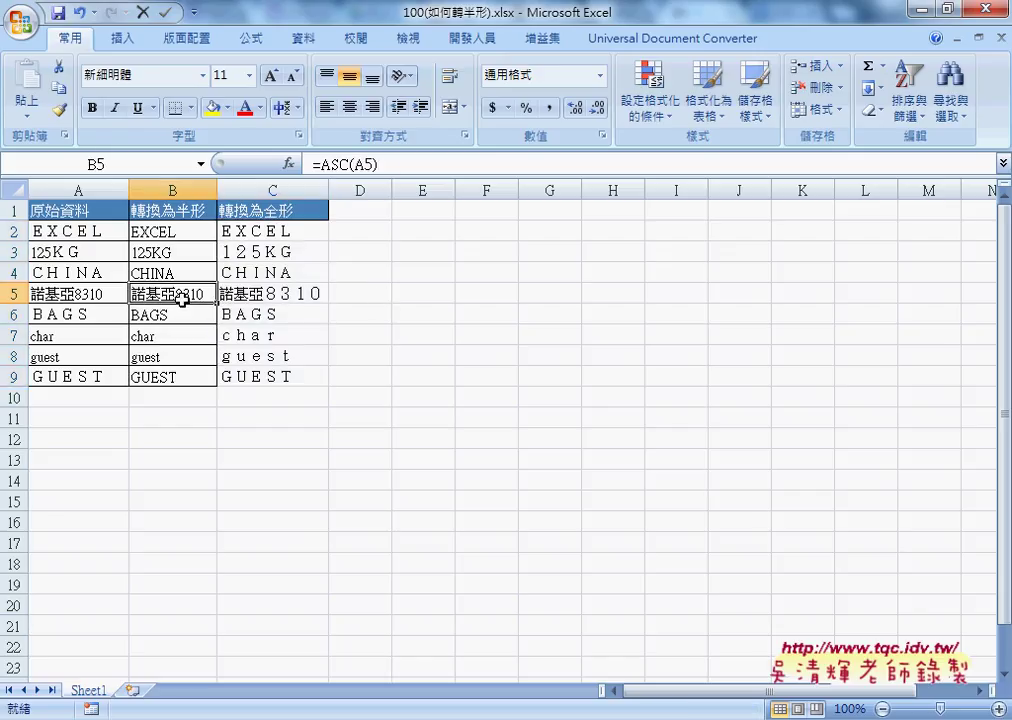
left_click(279, 293)
left_click(170, 294)
left_click(276, 296)
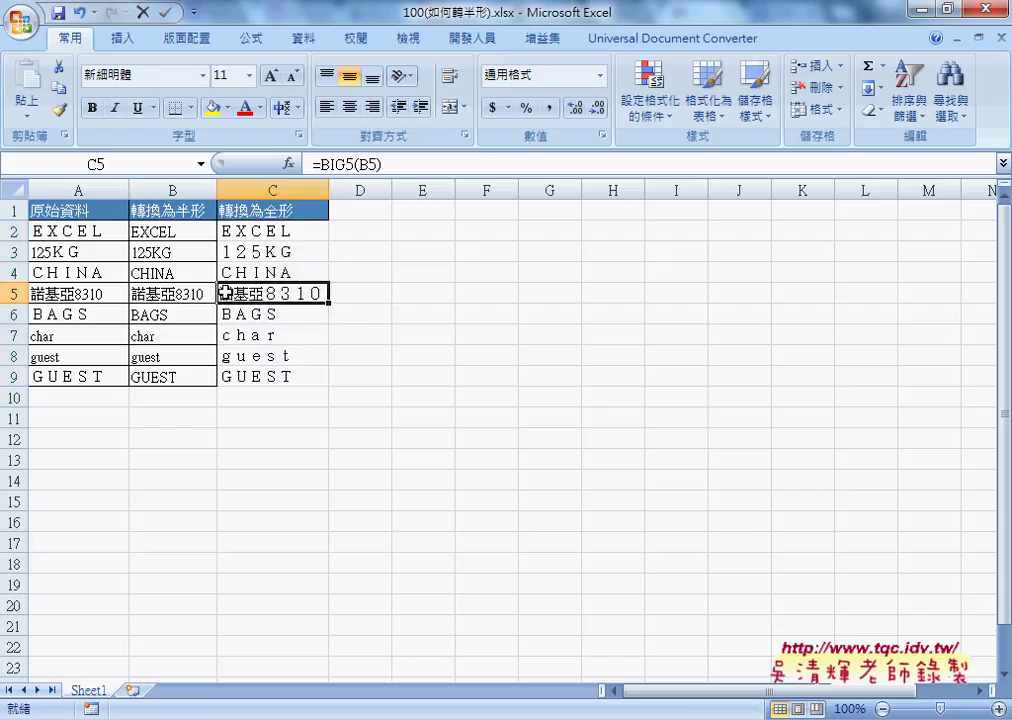
left_click(145, 293)
left_click(75, 293)
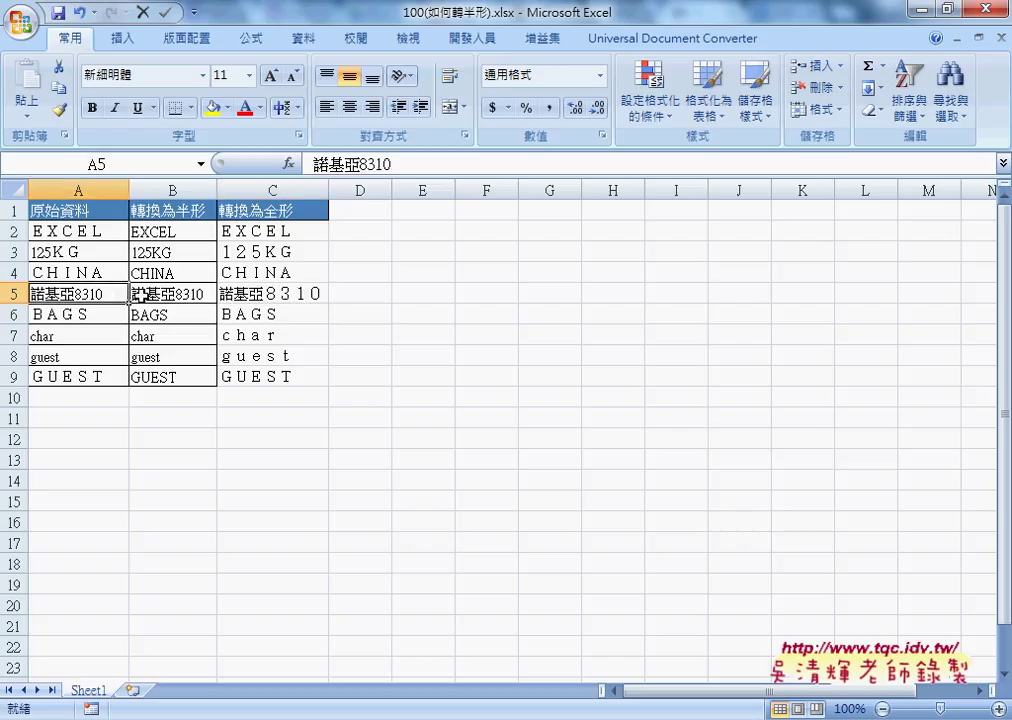
left_click(141, 294)
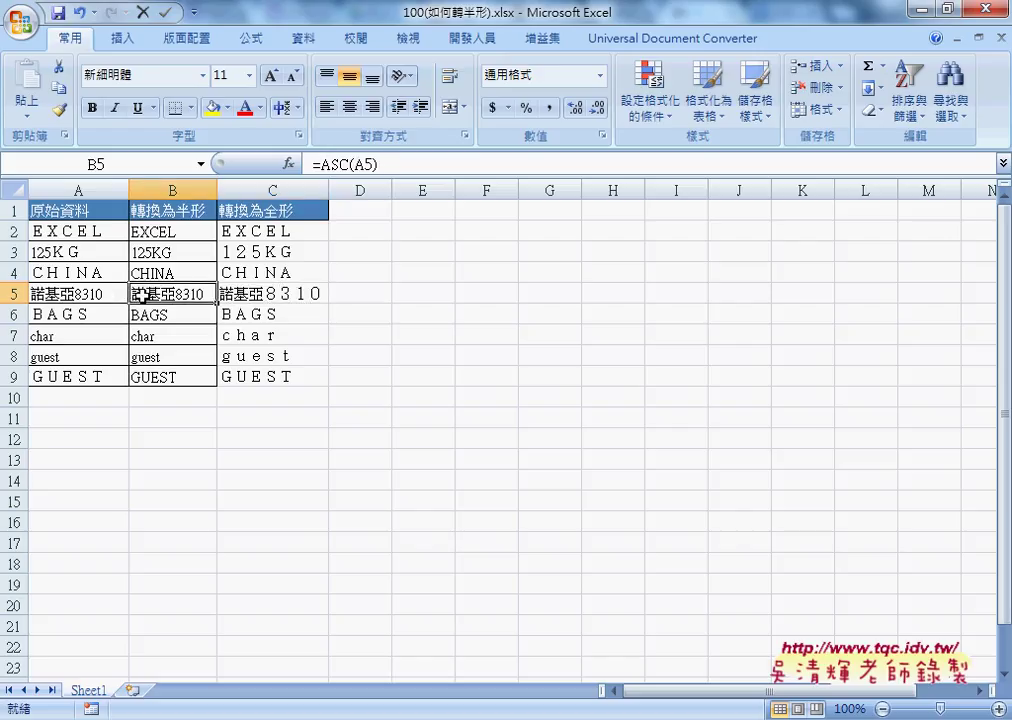
Check the ASC and BIG5 formulas in rows 6, 7 and 2
left_click(250, 315)
left_click(256, 335)
left_click(77, 338)
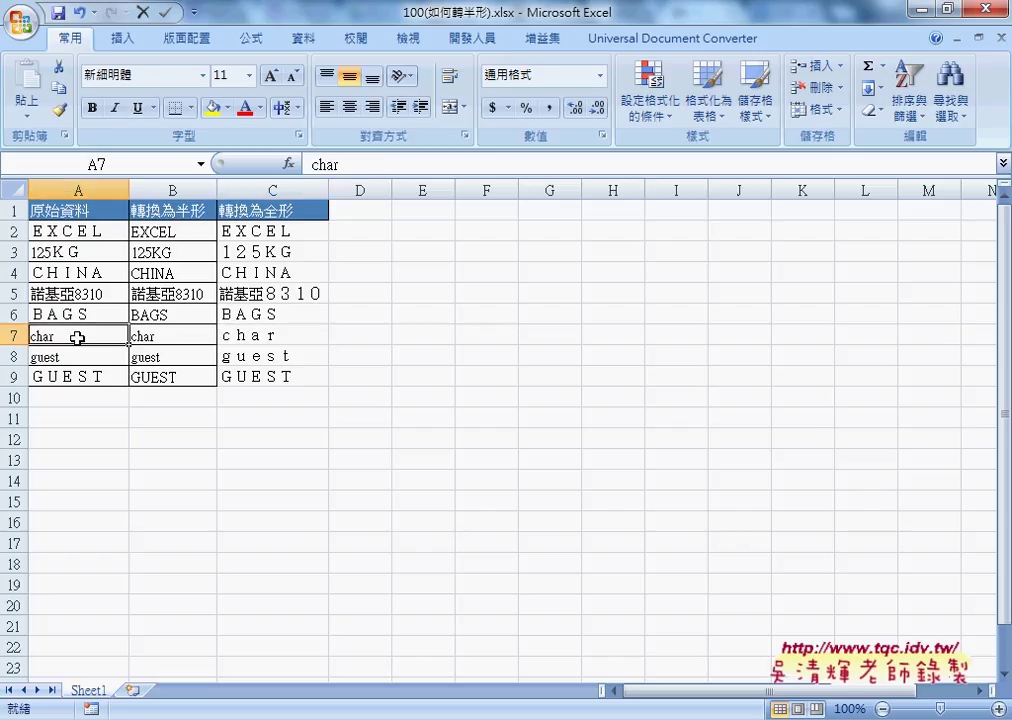
left_click(169, 336)
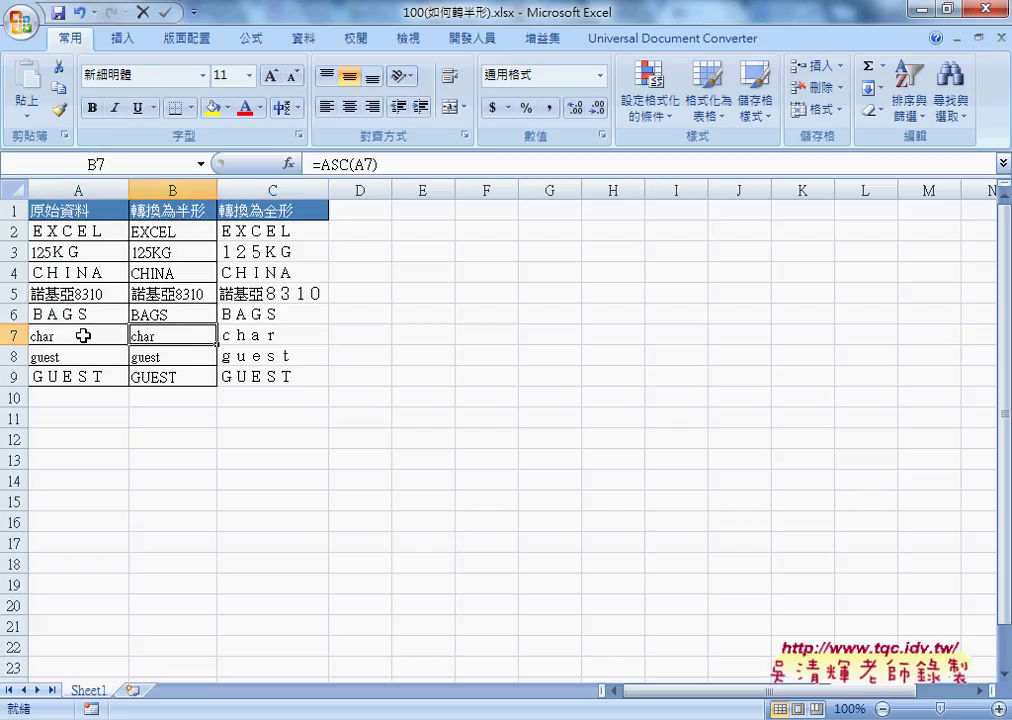
left_click(264, 335)
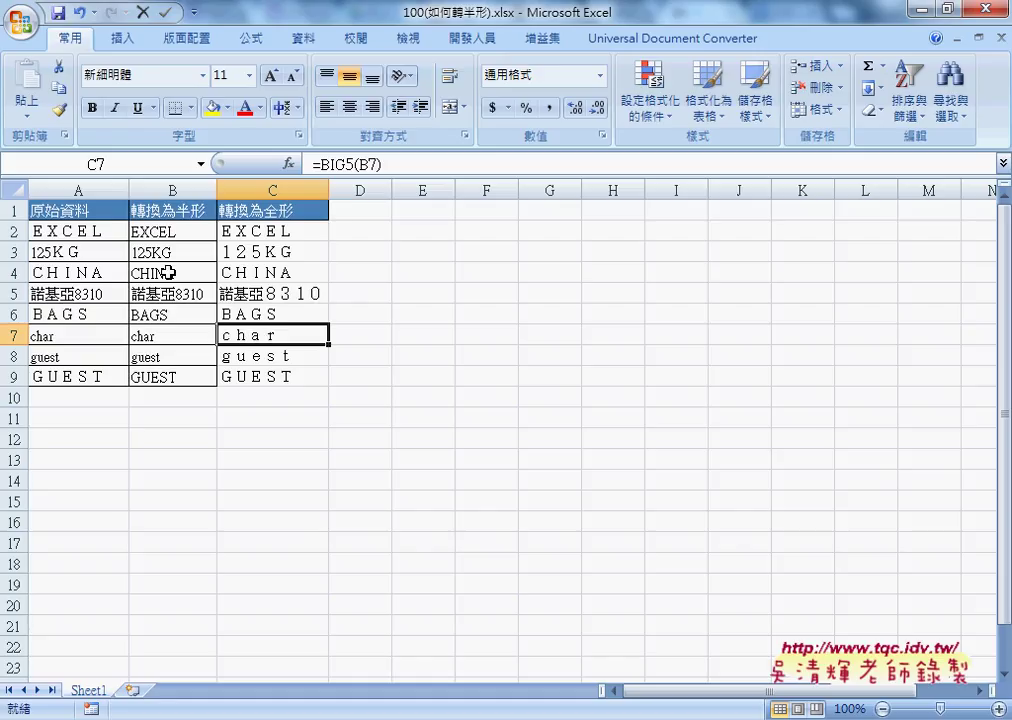
left_click(288, 231)
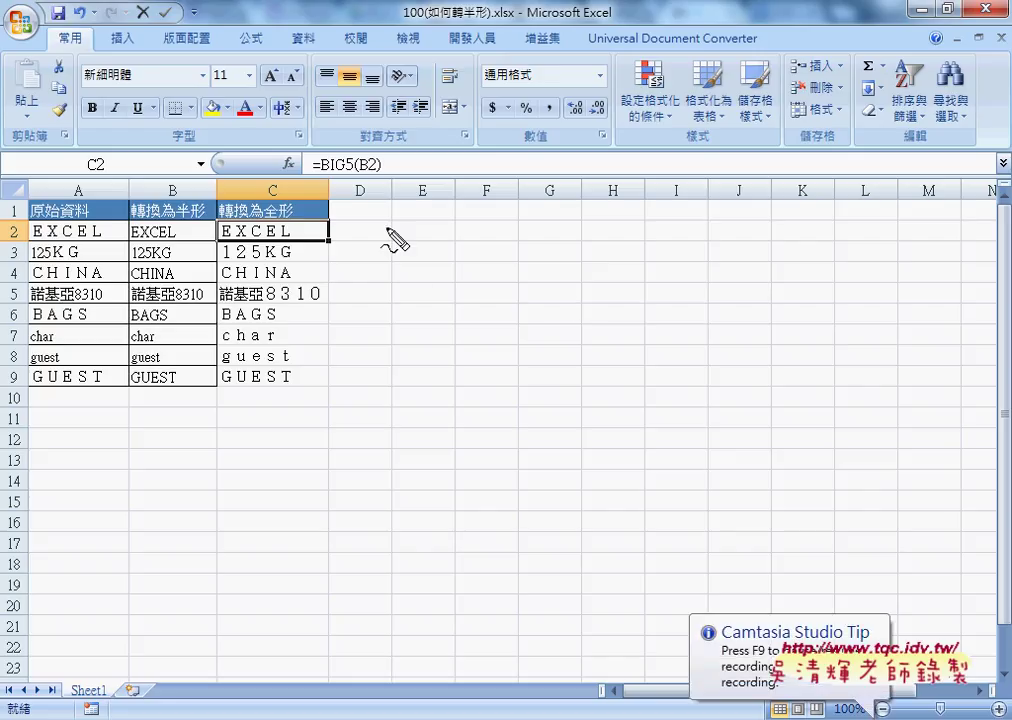
Position the three macro buttons for half-width conversion and clearing beside the data
mouse_move(380, 226)
left_mouse_down()
mouse_move(382, 257)
mouse_move(461, 257)
left_mouse_up()
mouse_move(390, 212)
left_mouse_down()
mouse_move(308, 172)
mouse_move(188, 215)
mouse_move(172, 370)
mouse_move(186, 348)
left_mouse_up()
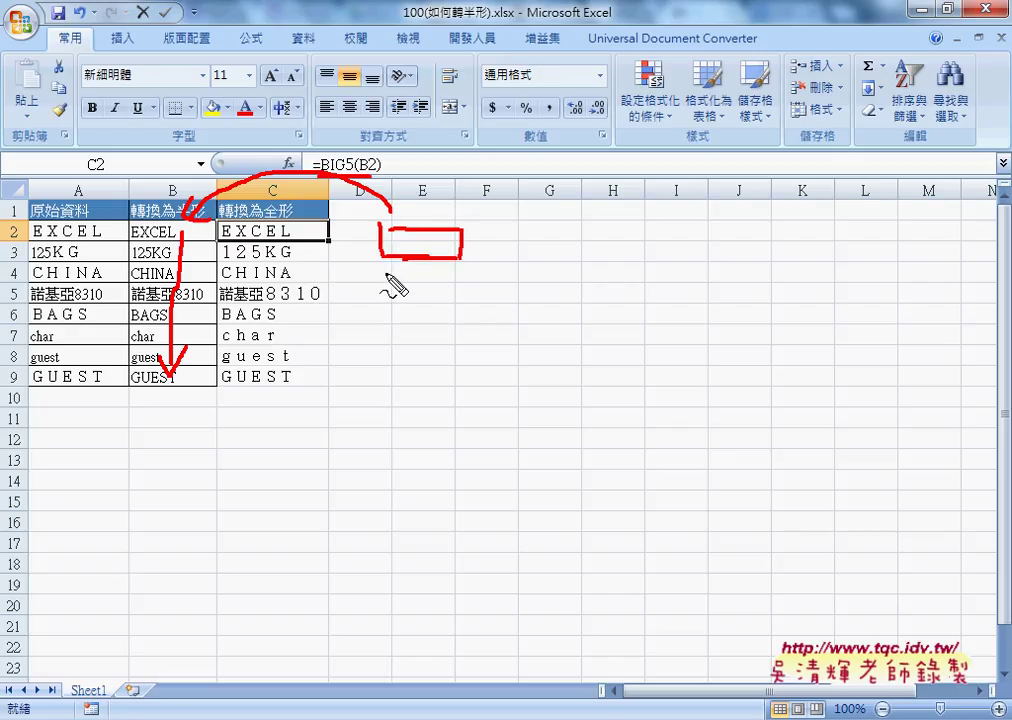
left_click_drag(390, 268, 460, 305)
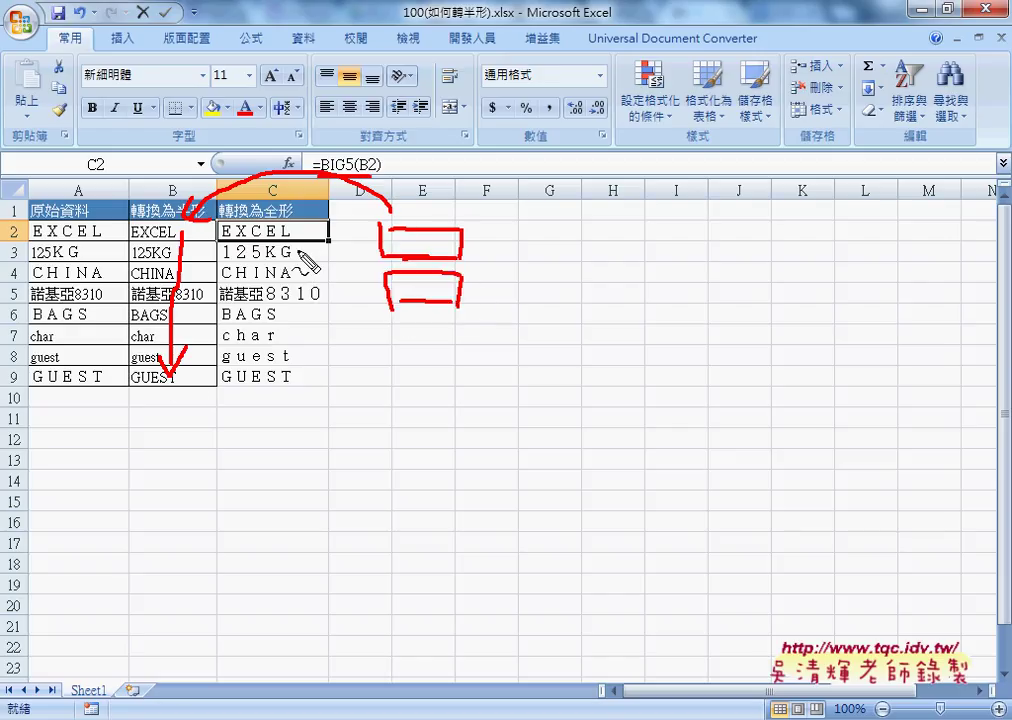
left_click_drag(289, 185, 290, 318)
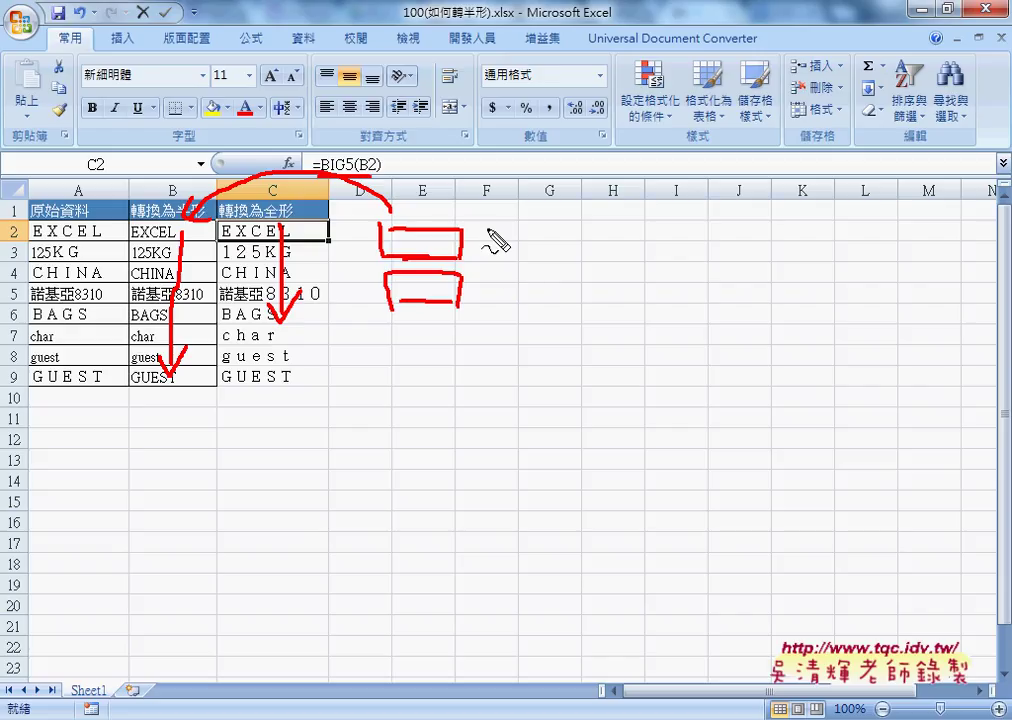
mouse_move(492, 231)
left_mouse_down()
mouse_move(550, 259)
mouse_move(490, 256)
left_mouse_up()
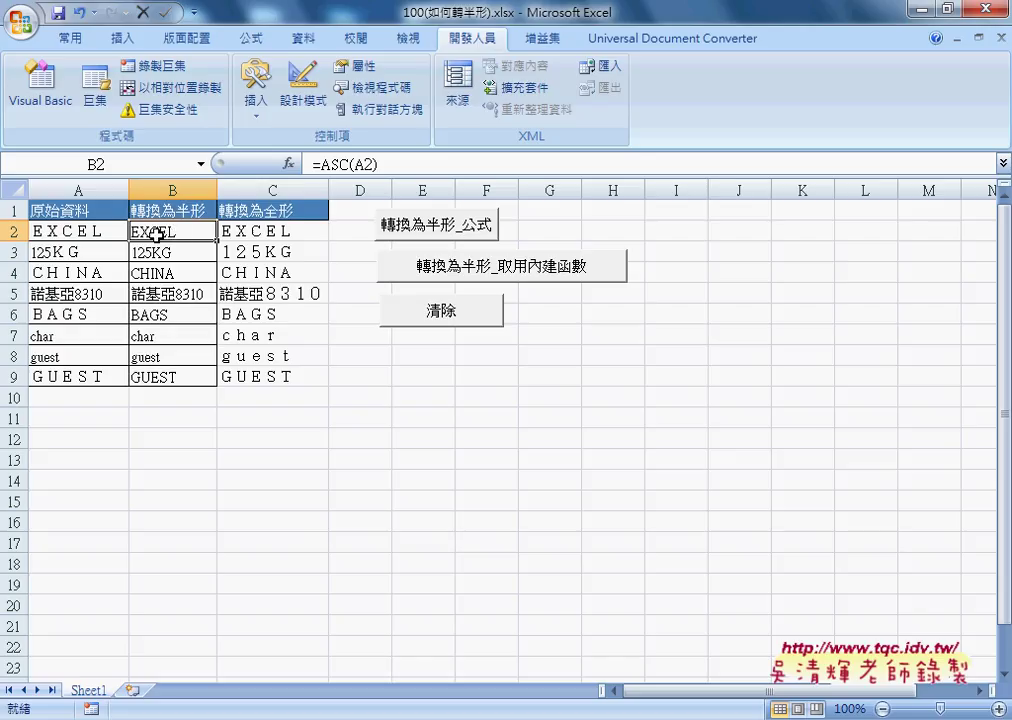
left_click(271, 230)
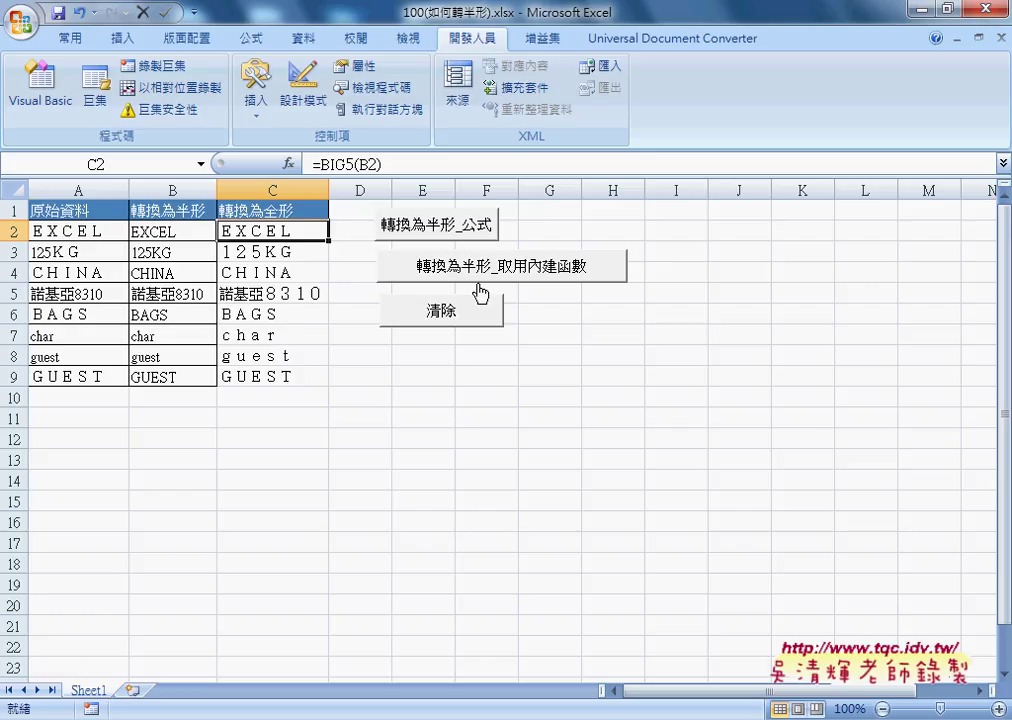
left_click(168, 233)
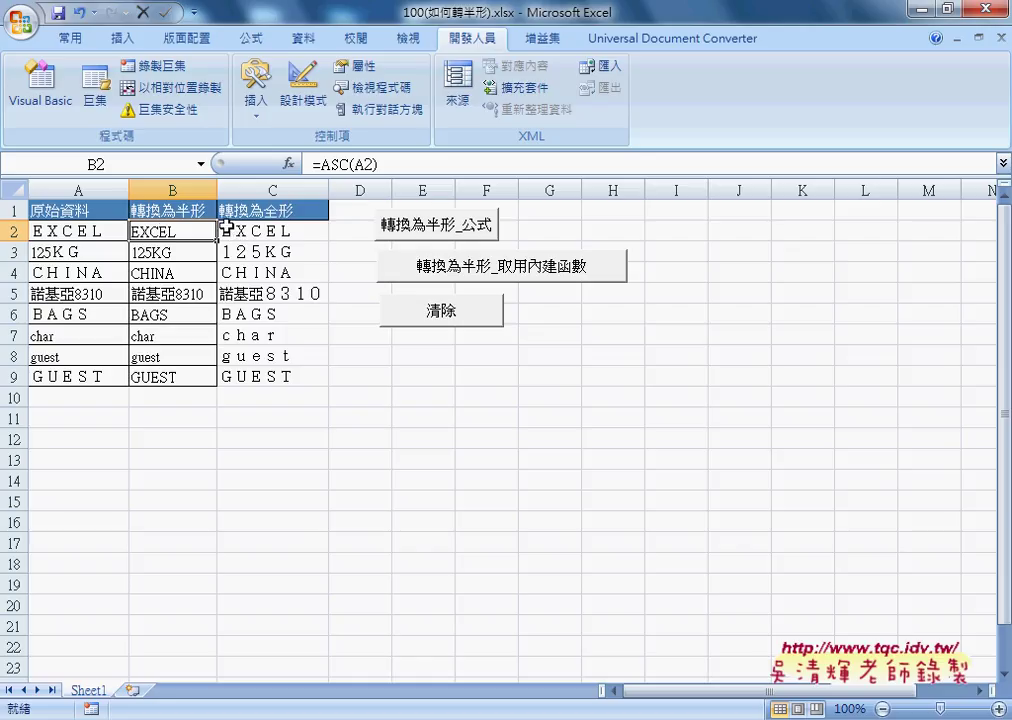
left_click_drag(313, 163, 377, 163)
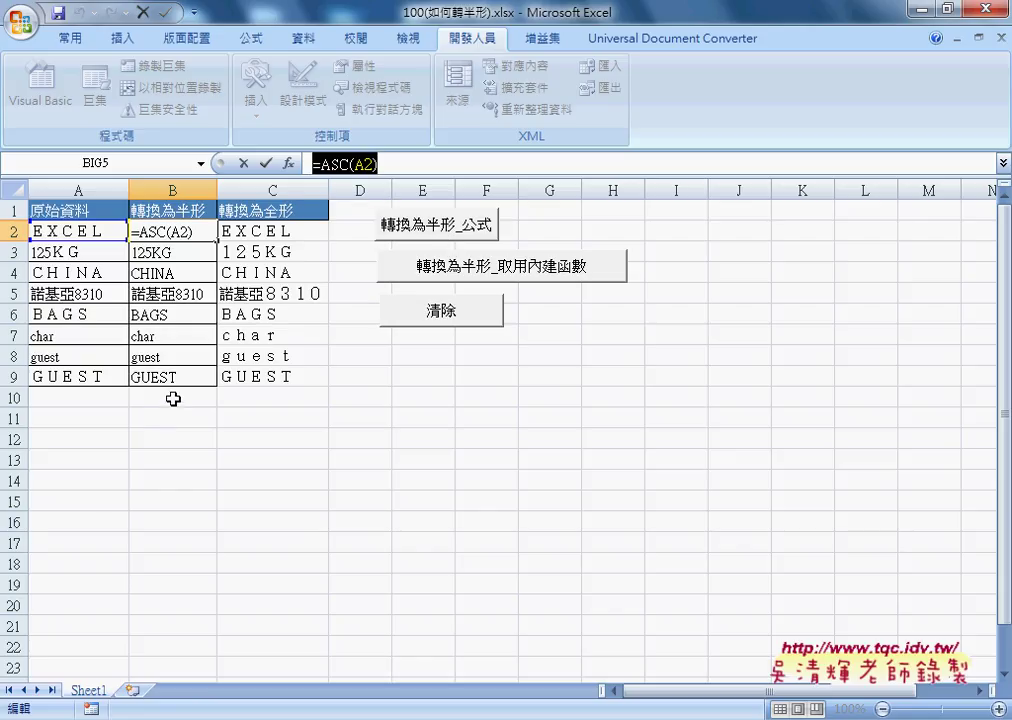
left_click(466, 415)
key("Escape")
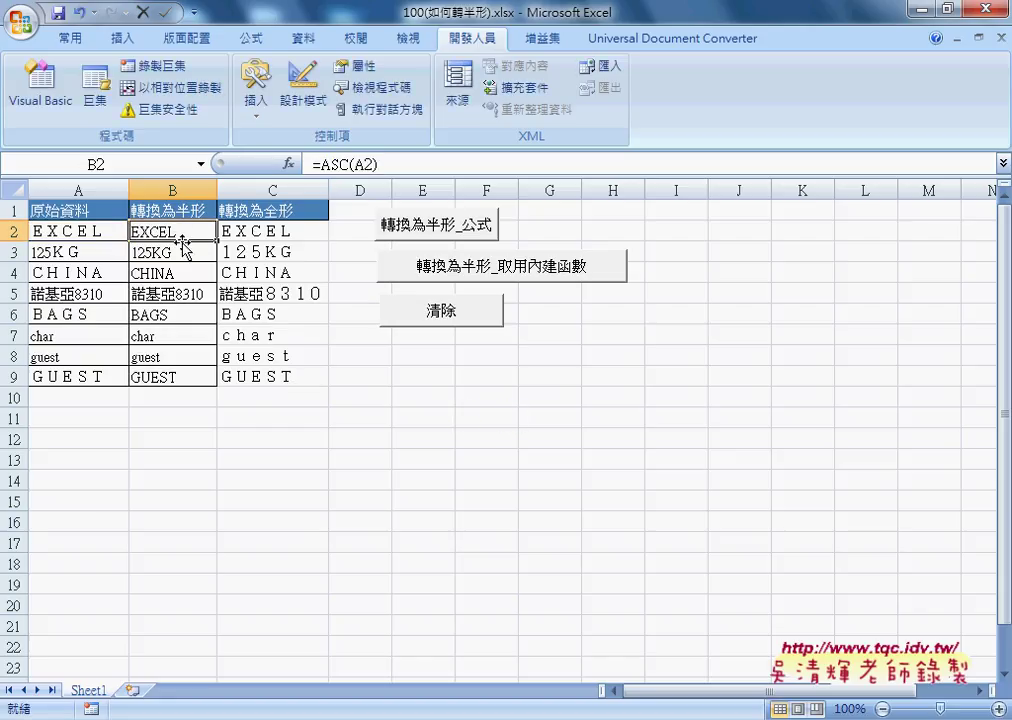
left_click_drag(180, 234, 176, 380)
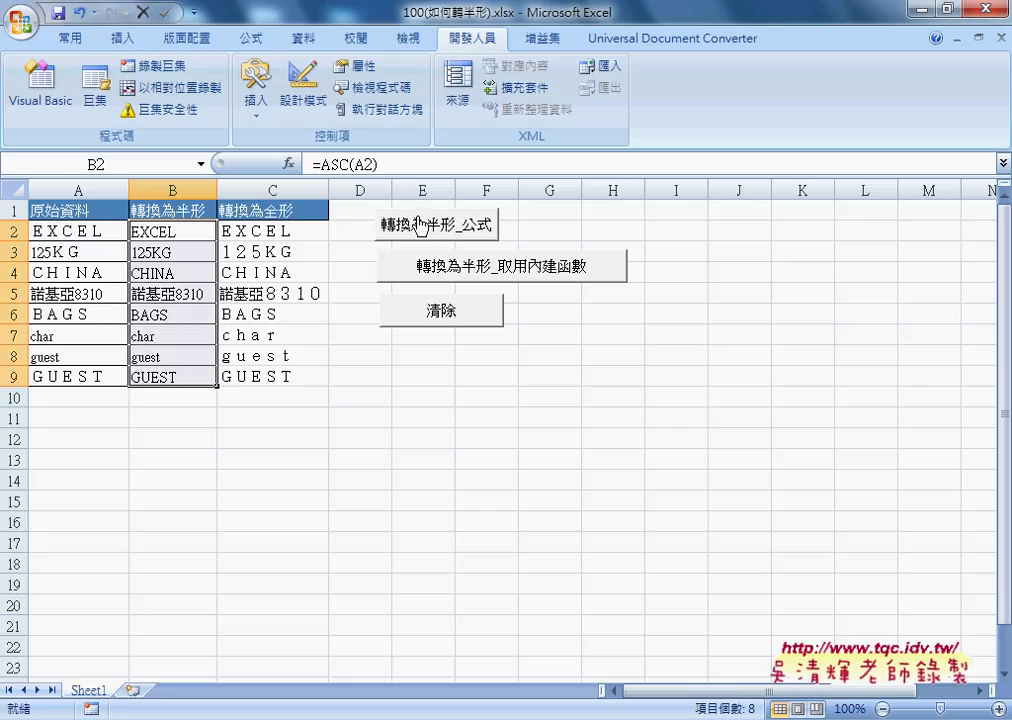
Alternate the clear and 轉換為半形_公式 macro buttons, then confirm B2 holds =ASC(A2)
left_click(446, 315)
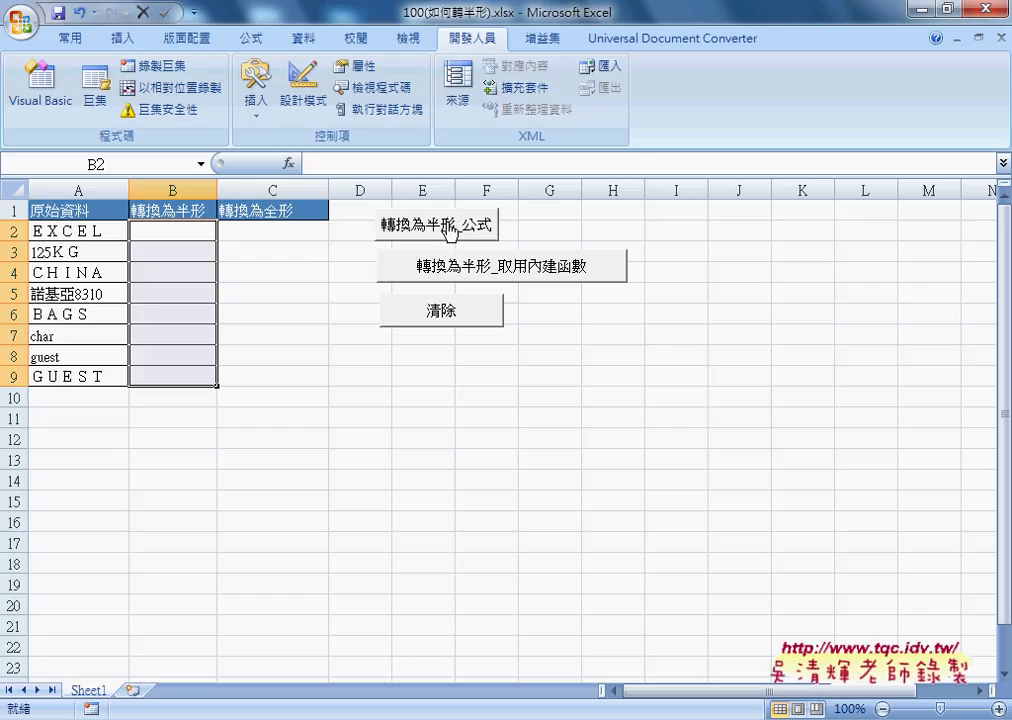
left_click(447, 229)
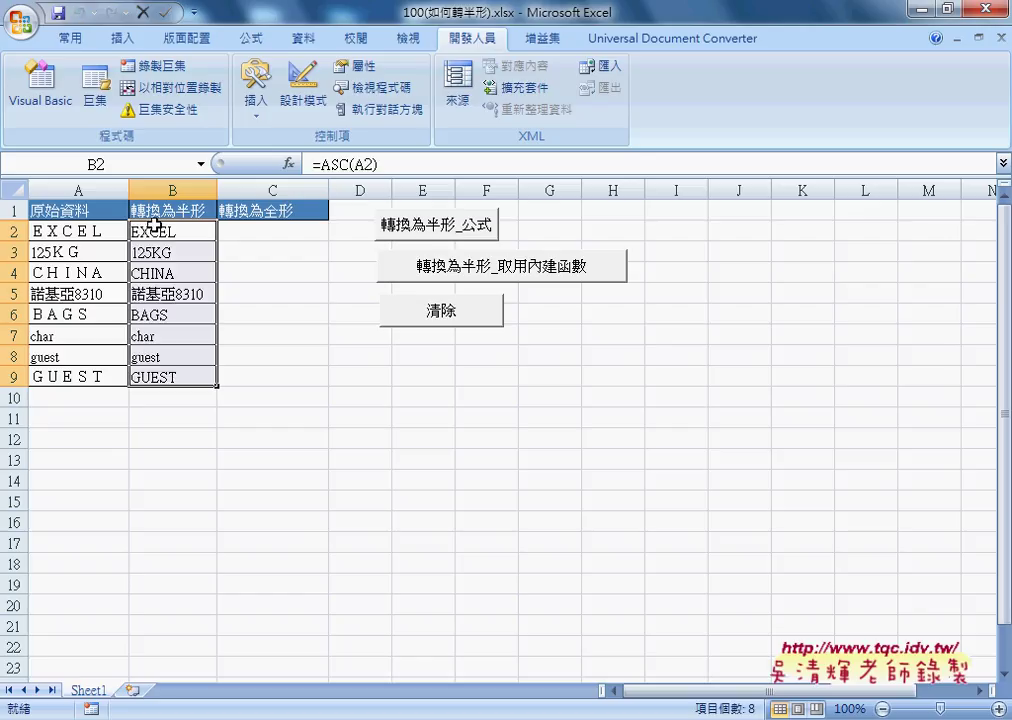
left_click(452, 314)
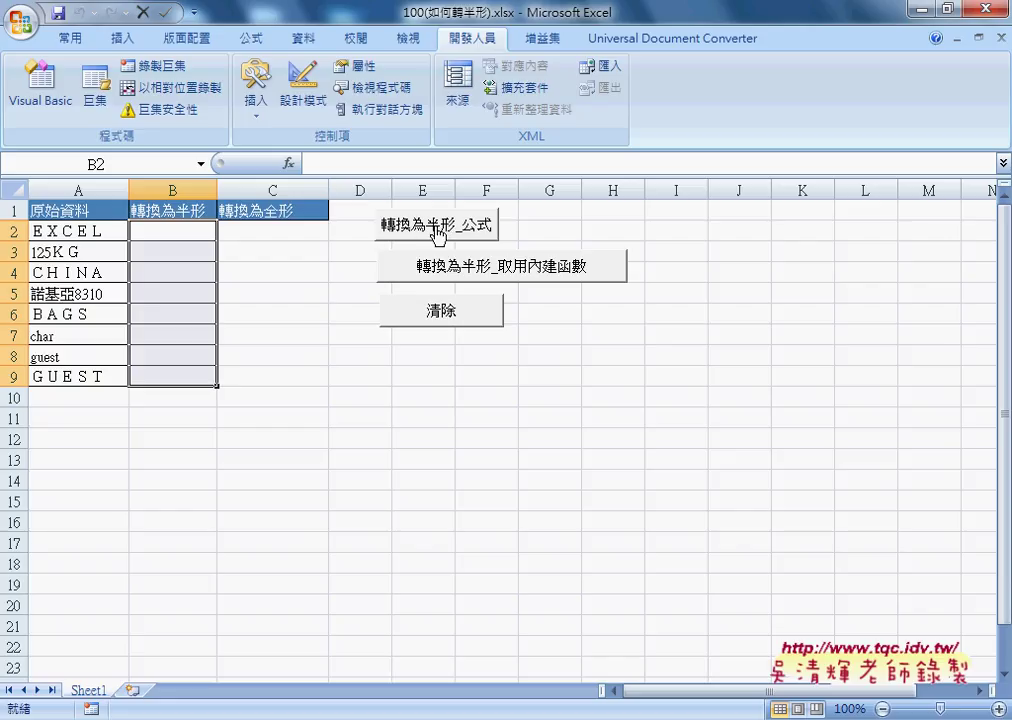
left_click(455, 230)
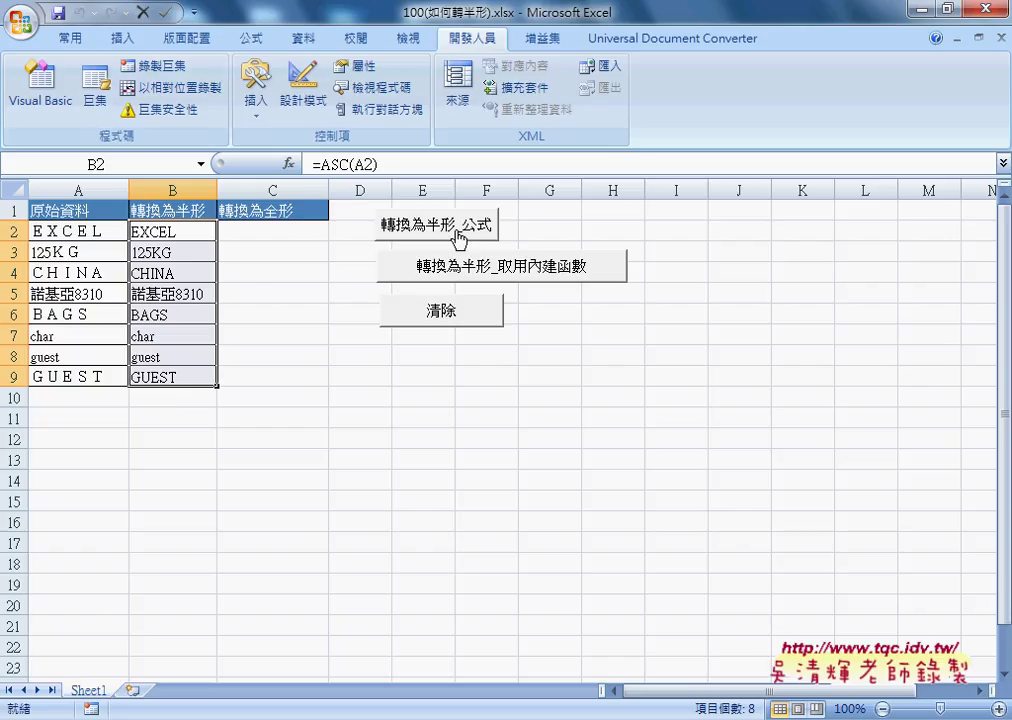
left_click(441, 317)
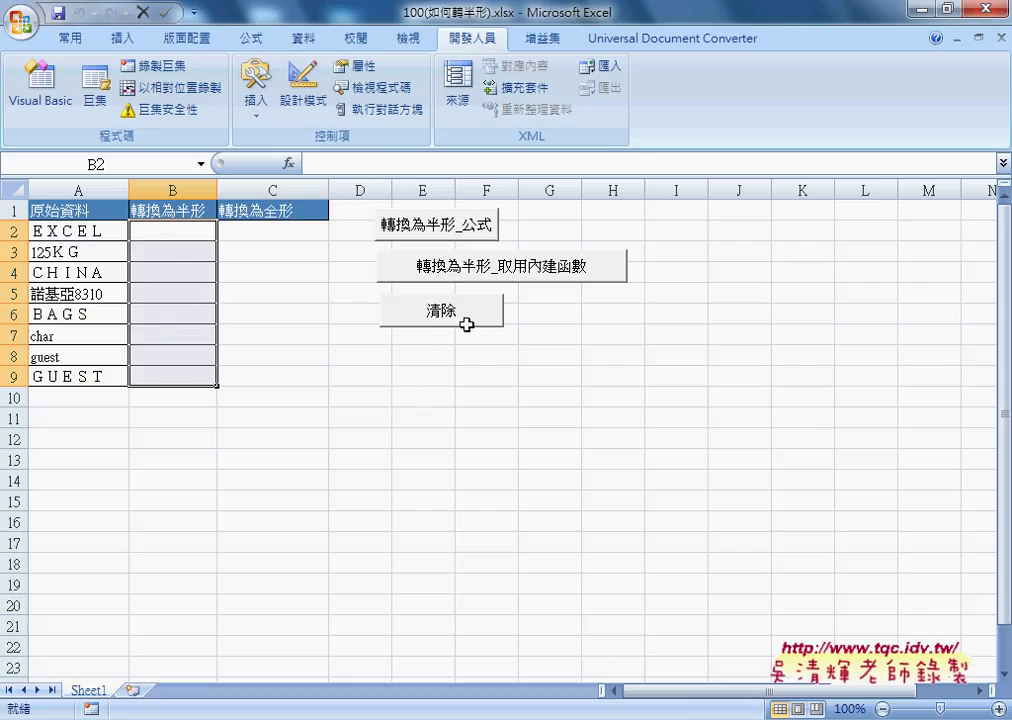
left_click(446, 234)
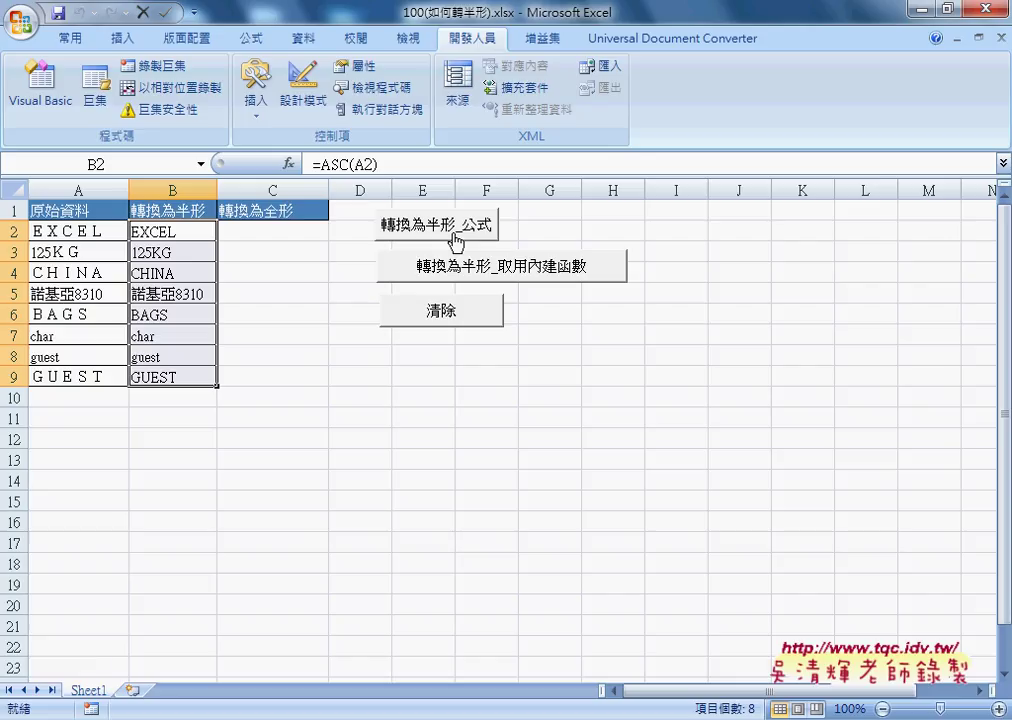
left_click(175, 233)
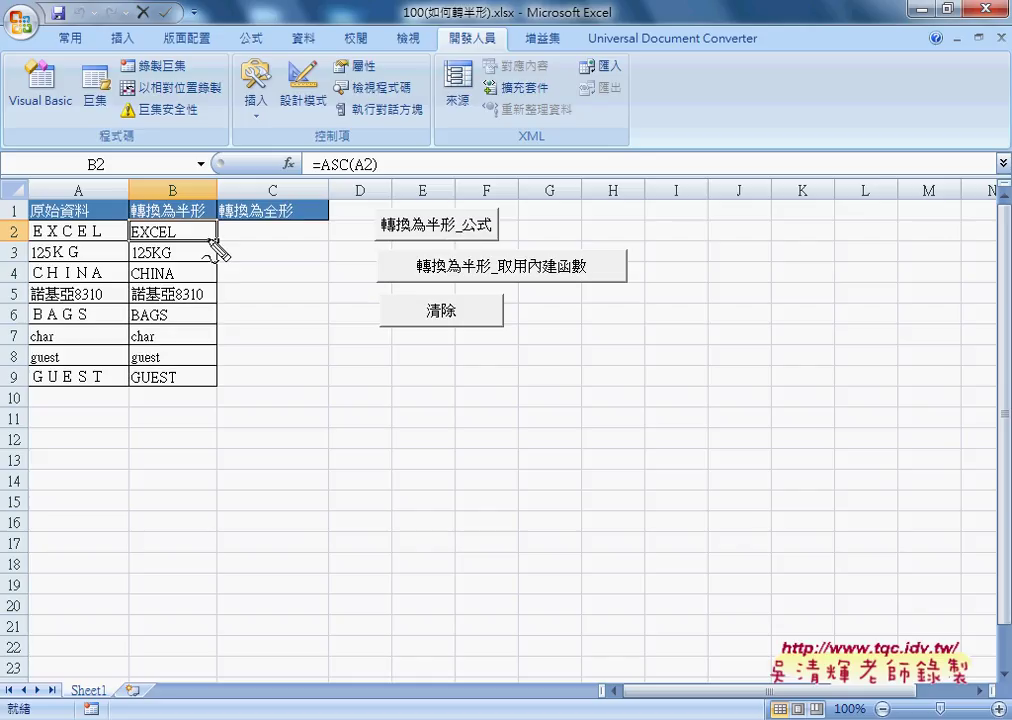
mouse_move(316, 174)
left_mouse_down()
mouse_move(374, 174)
mouse_move(418, 208)
left_mouse_up()
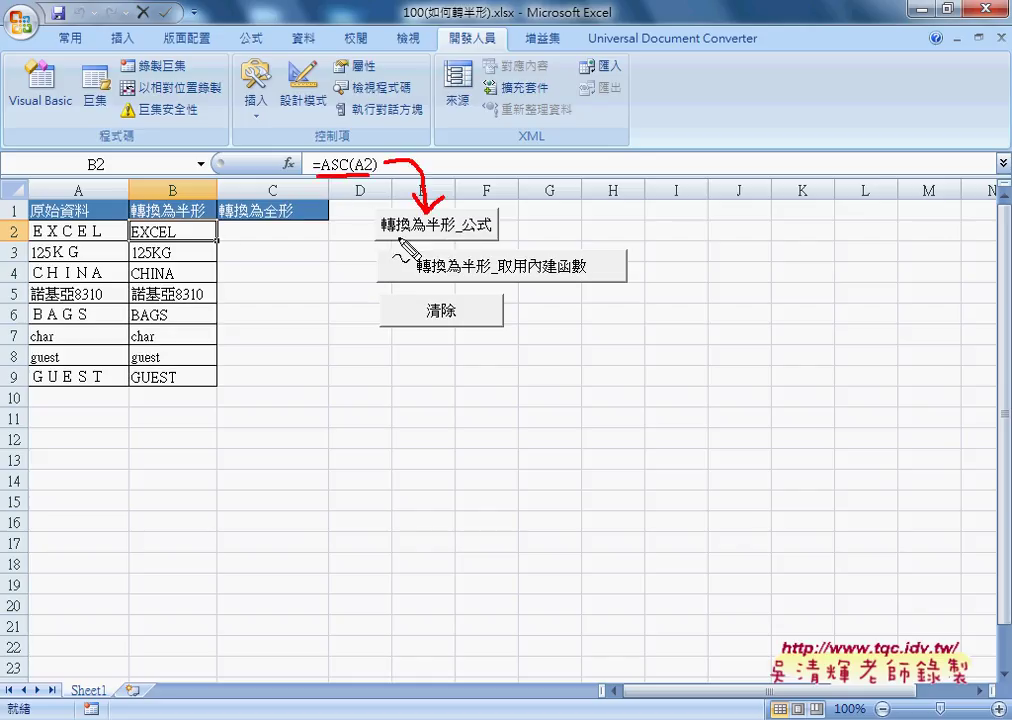
left_click_drag(460, 239, 492, 236)
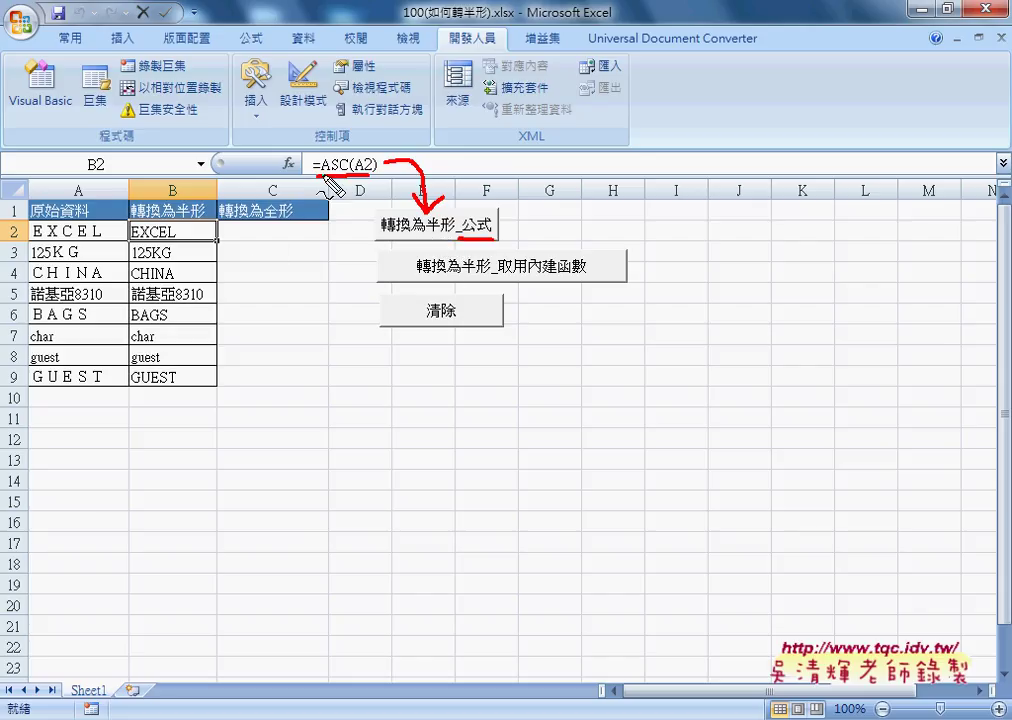
left_click_drag(318, 148, 349, 177)
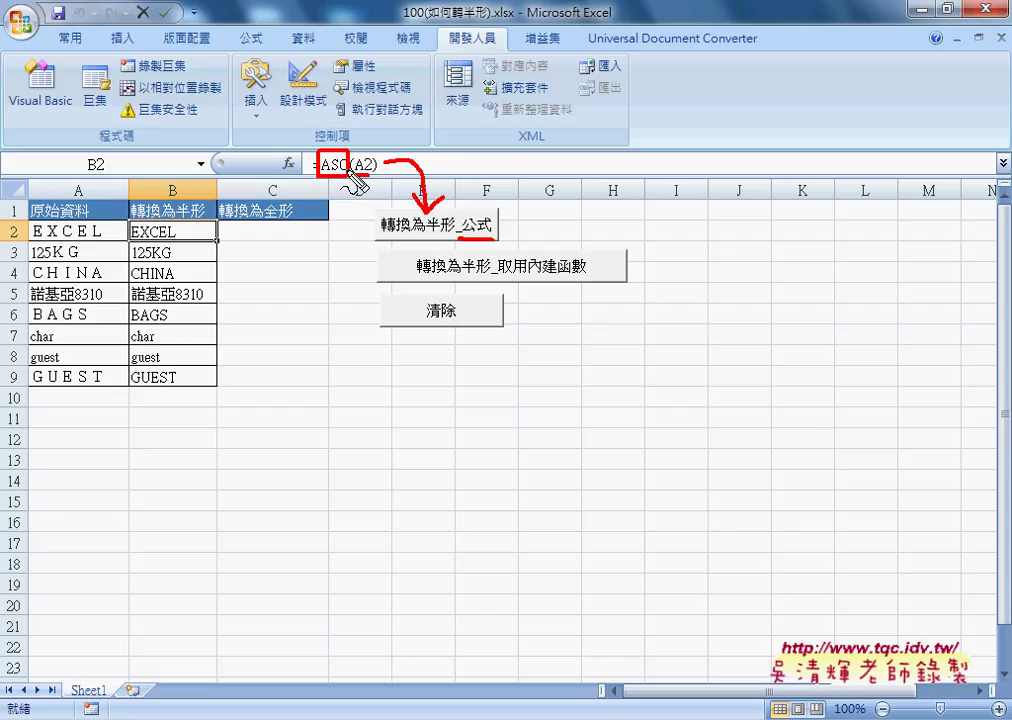
mouse_move(310, 103)
left_mouse_down()
mouse_move(331, 143)
mouse_move(343, 143)
left_mouse_up()
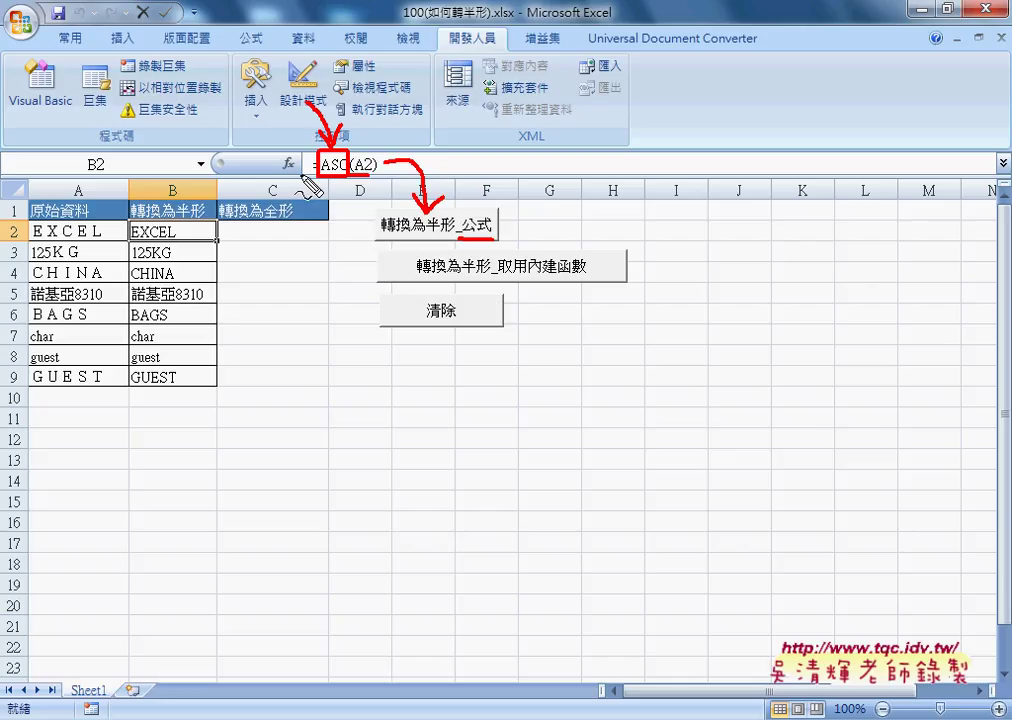
left_click_drag(287, 148, 284, 150)
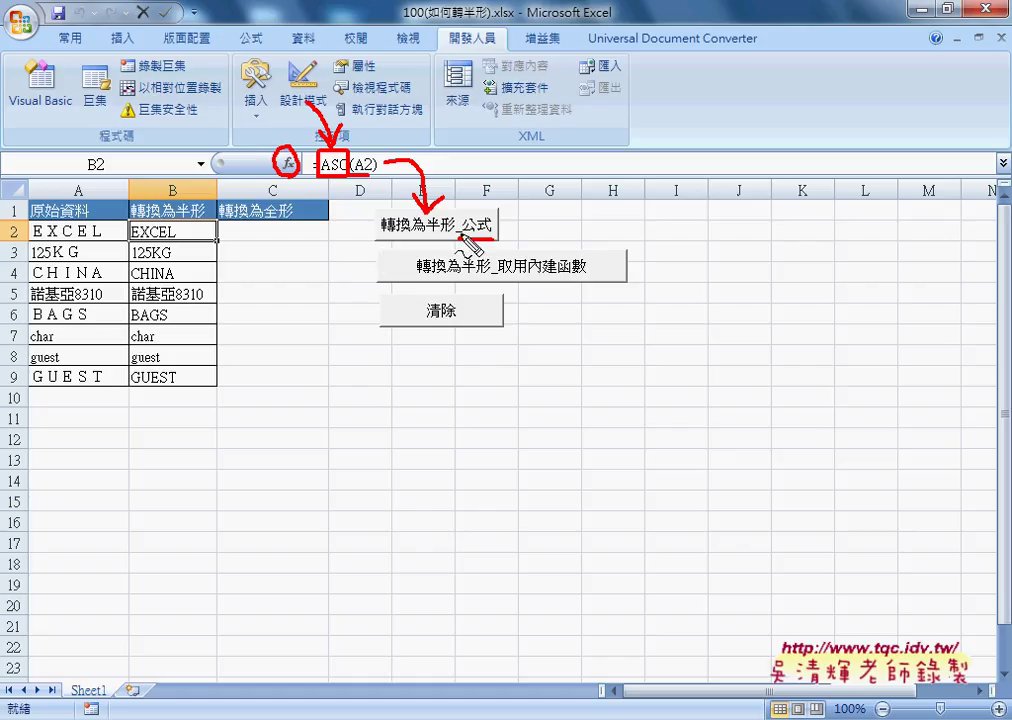
key("Escape")
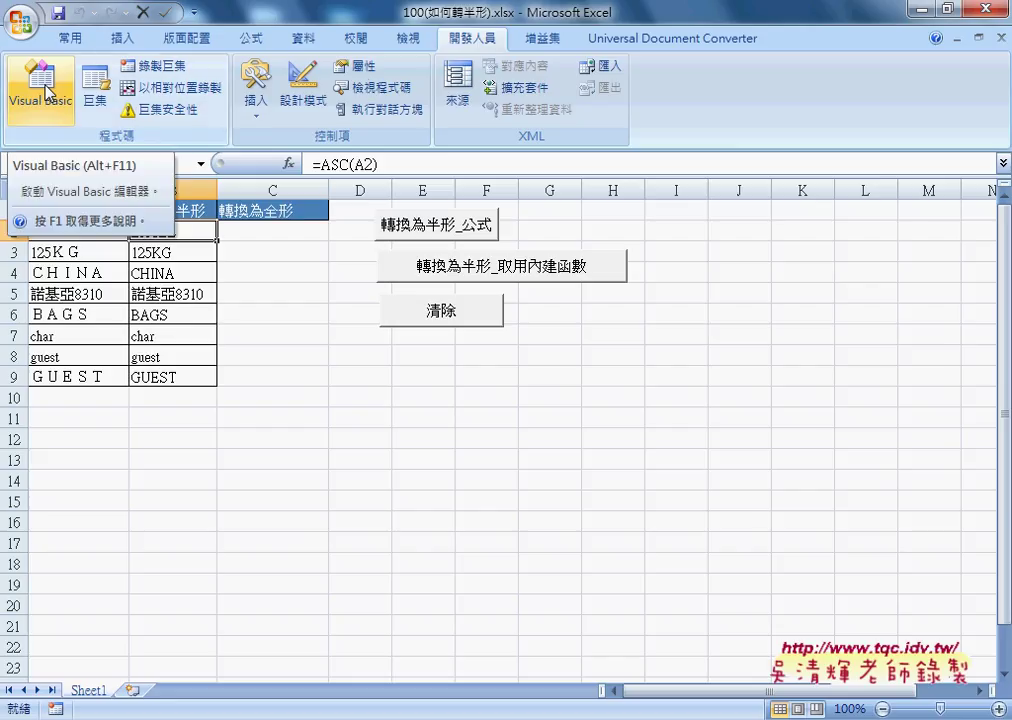
Annotate the Quick Access Toolbar menu, then open Excel Options through its 其他命令(M)... entry
left_click(194, 13)
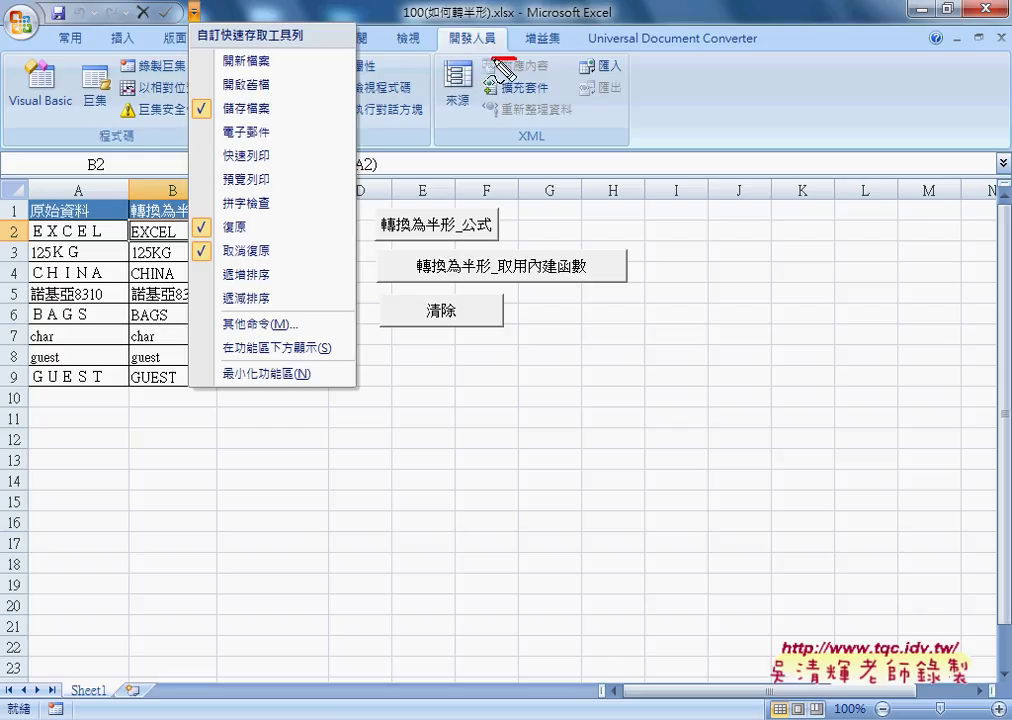
left_click_drag(455, 17, 513, 32)
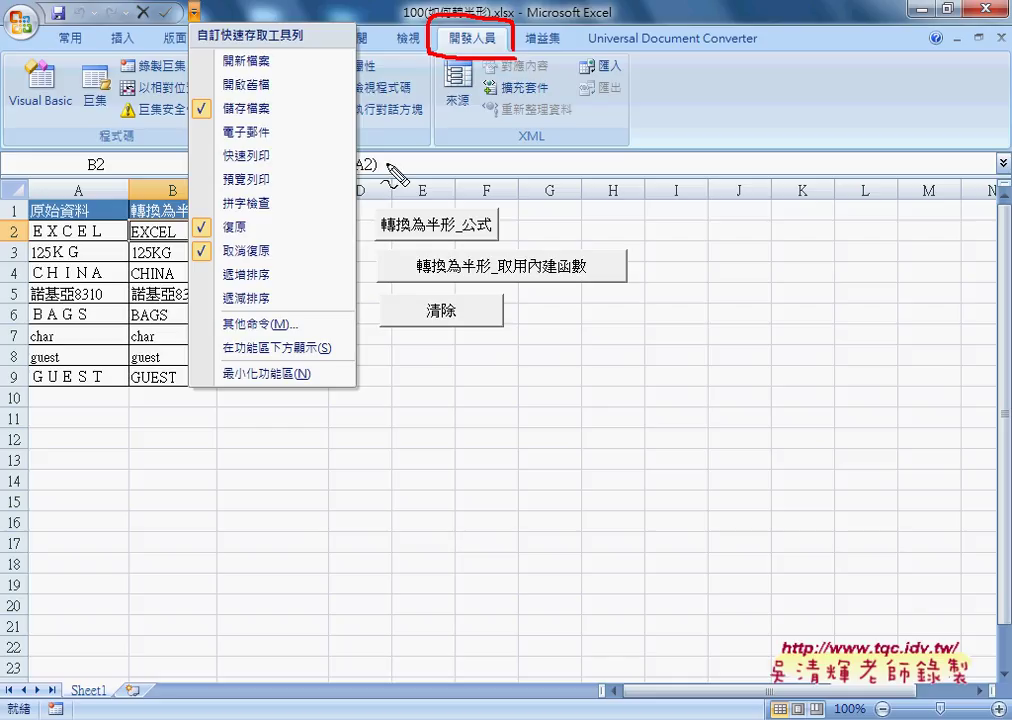
mouse_move(388, 160)
left_mouse_down()
mouse_move(444, 64)
mouse_move(450, 90)
left_mouse_up()
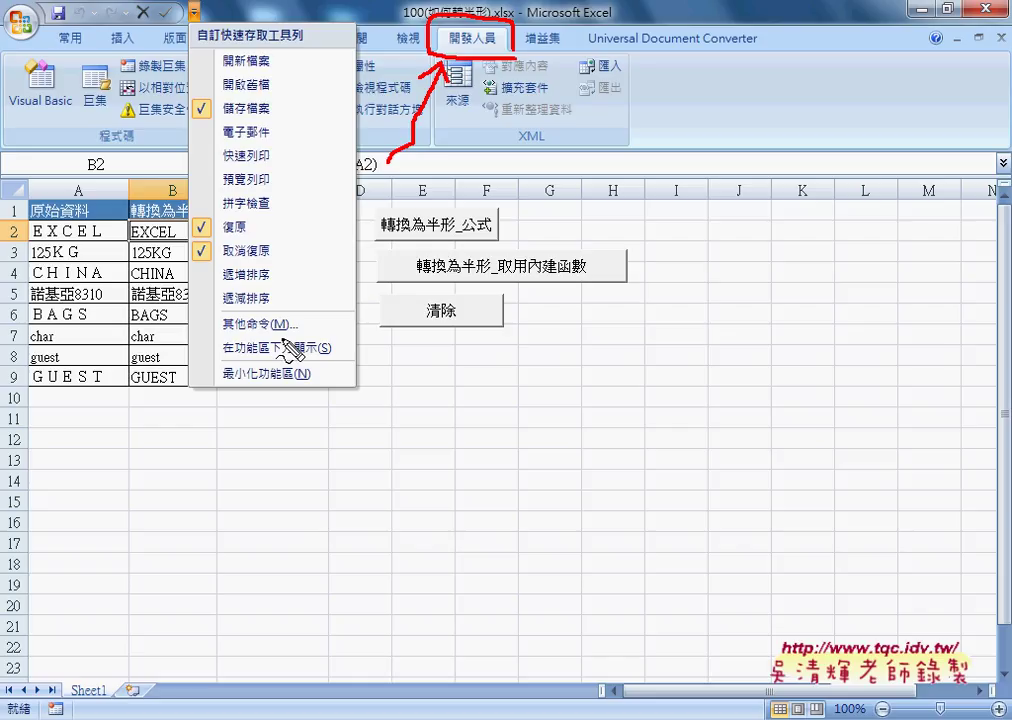
left_click_drag(298, 318, 300, 330)
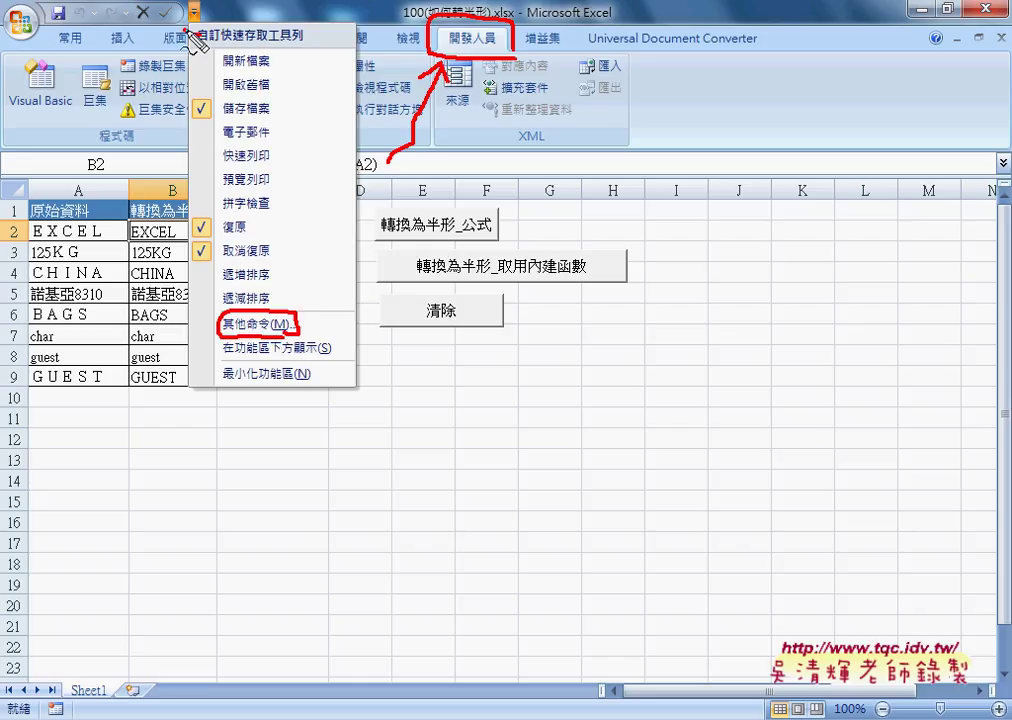
mouse_move(196, 40)
left_mouse_down()
mouse_move(212, 352)
mouse_move(221, 341)
left_mouse_up()
key("Escape")
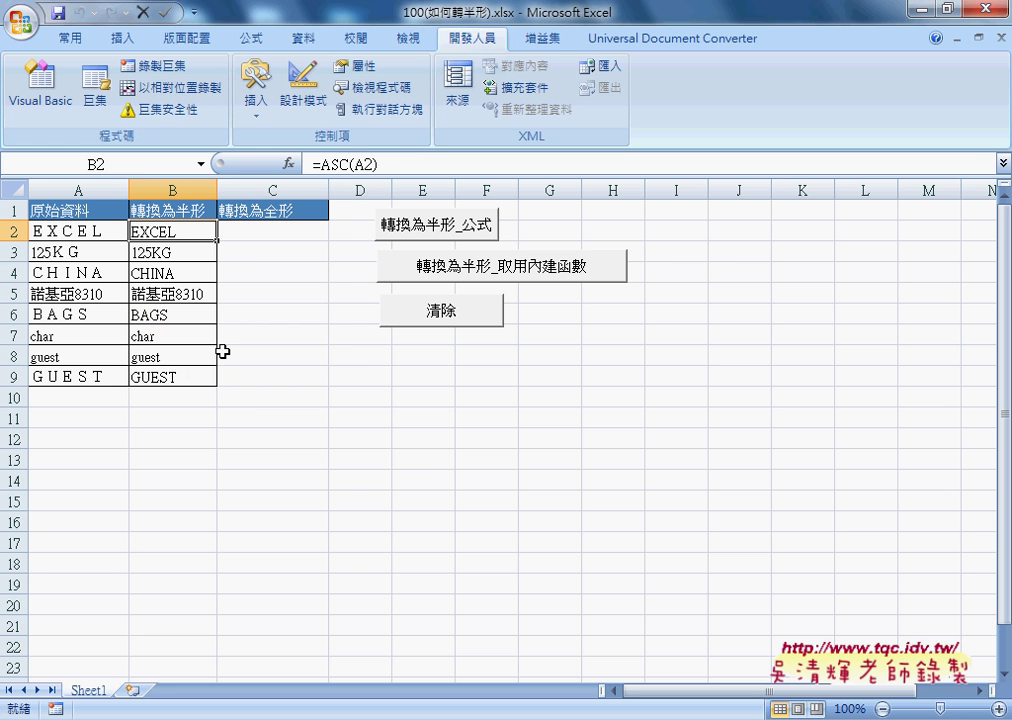
left_click(194, 12)
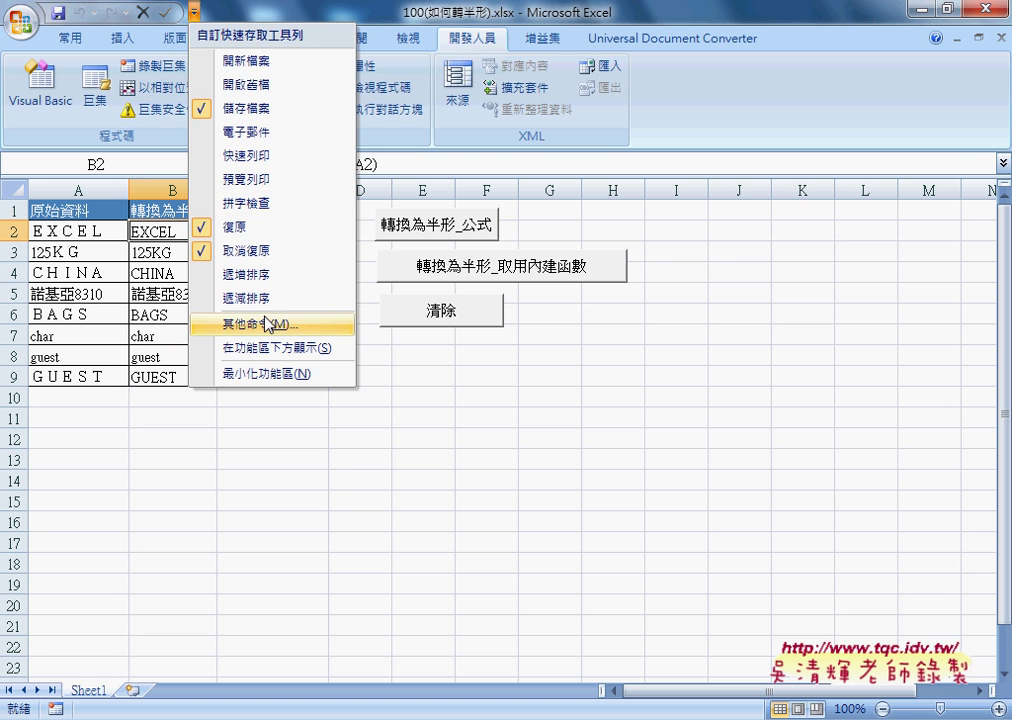
left_click(266, 325)
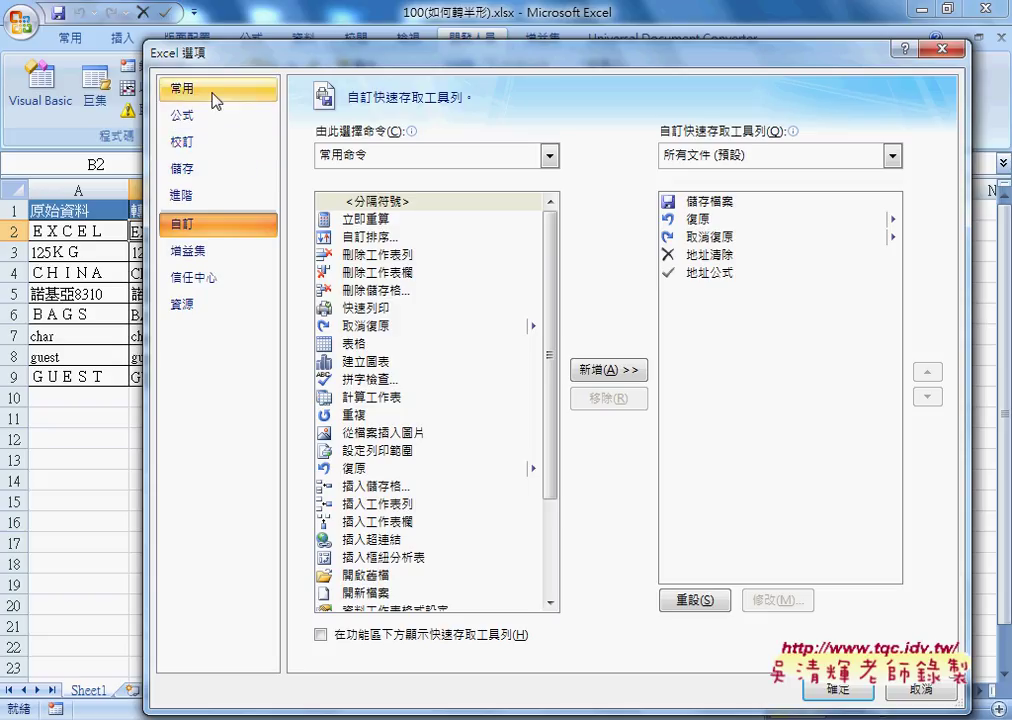
Keep the Developer tab checked under 常用, confirm Excel Options, and open the Visual Basic editor
left_click(214, 97)
left_click(390, 219)
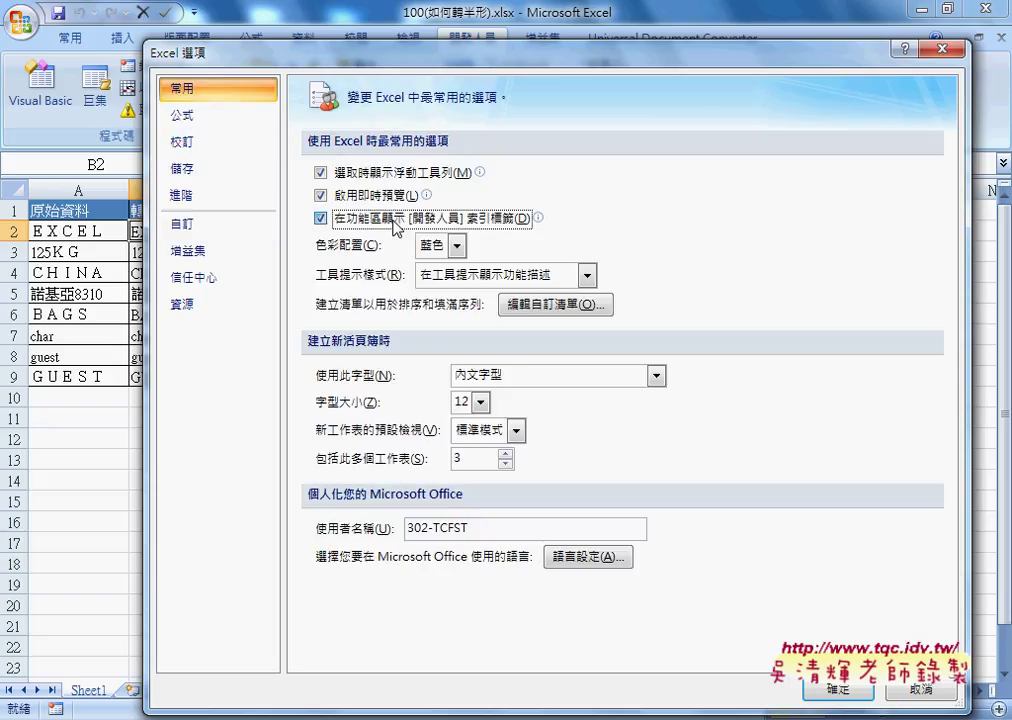
left_click(322, 222)
left_click(200, 225)
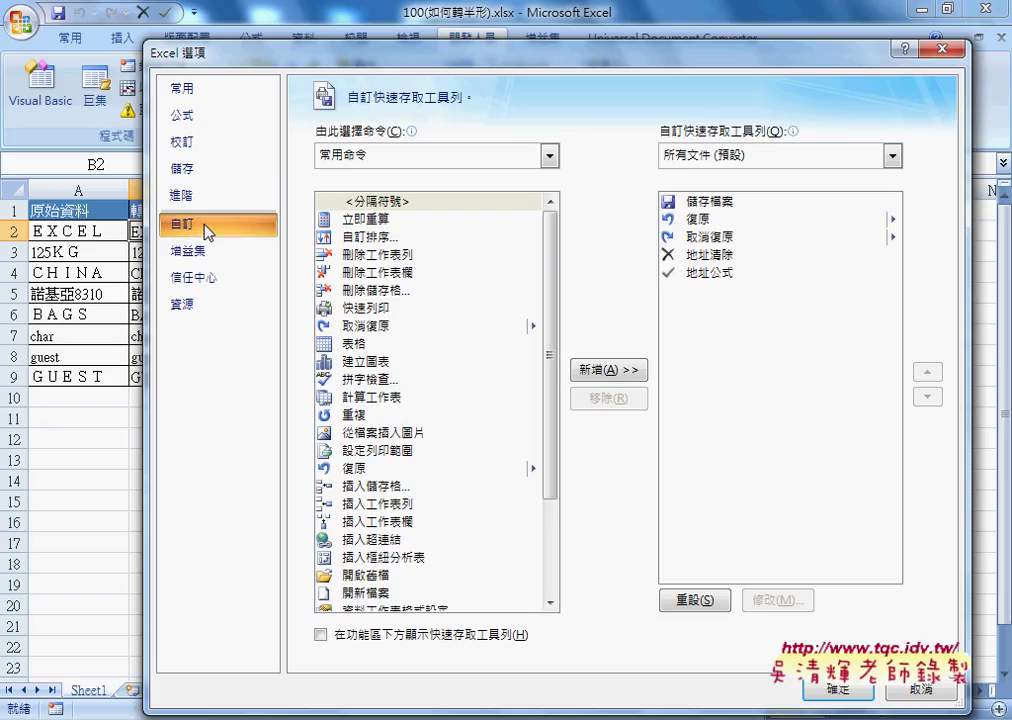
left_click(199, 92)
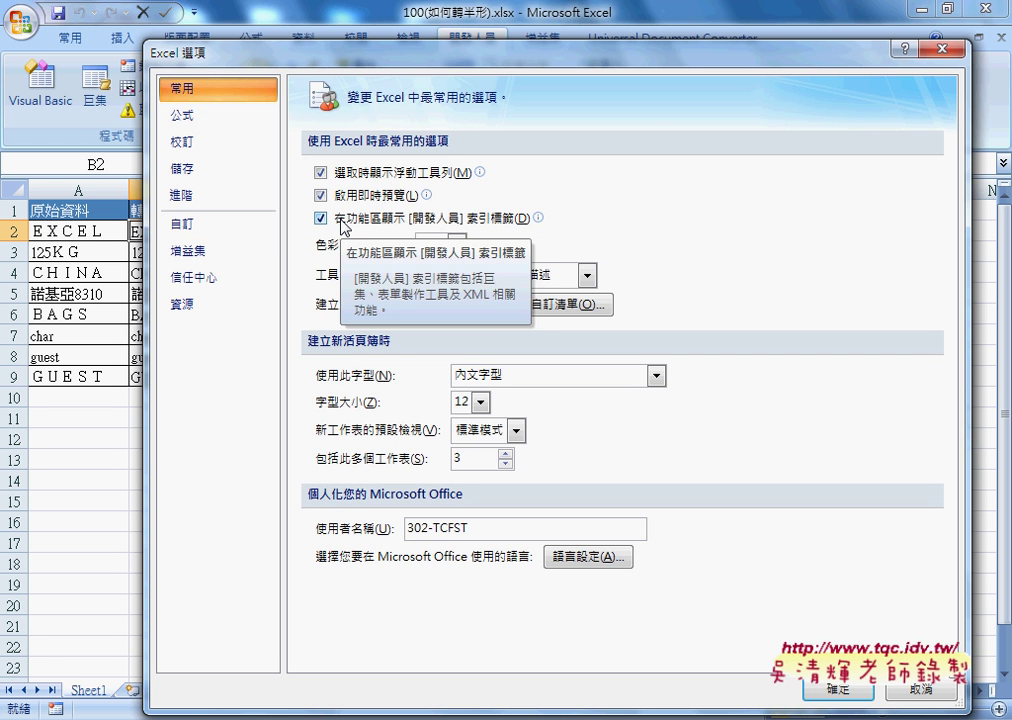
left_click(840, 690)
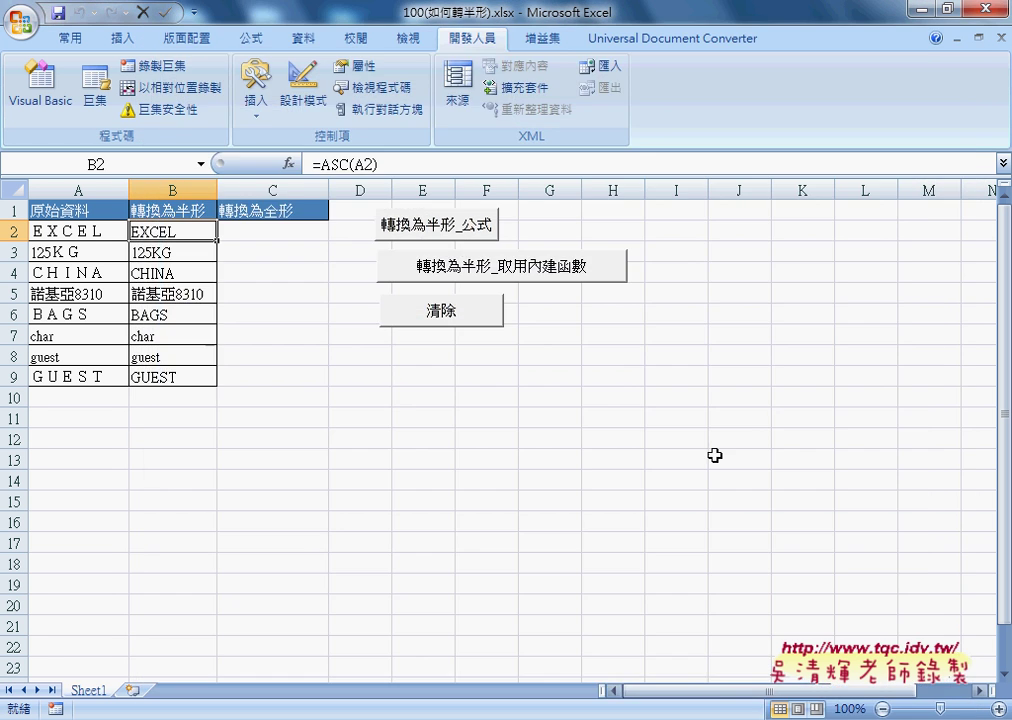
left_click(55, 106)
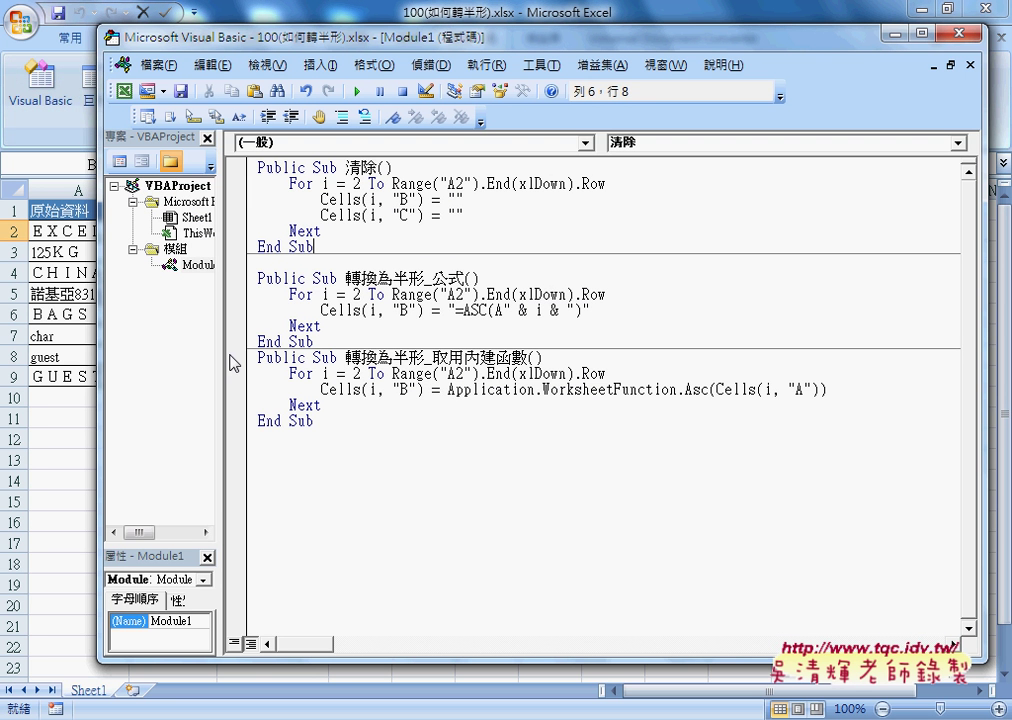
Delete all the macro code in Module1
left_click_drag(221, 352, 258, 352)
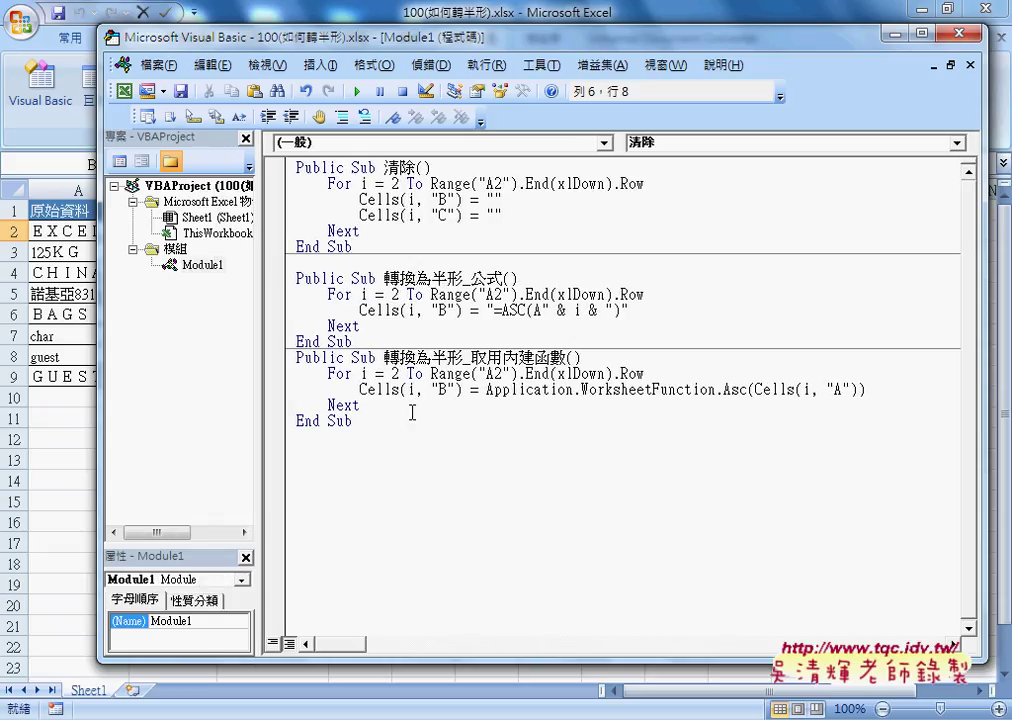
key("ctrl+a")
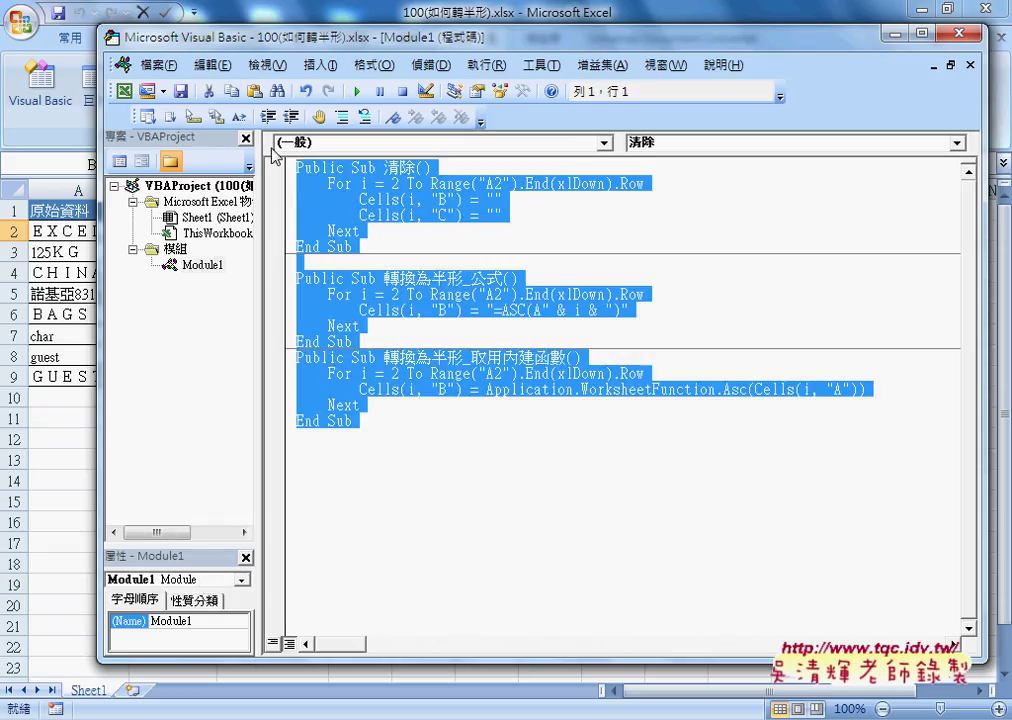
key("Delete")
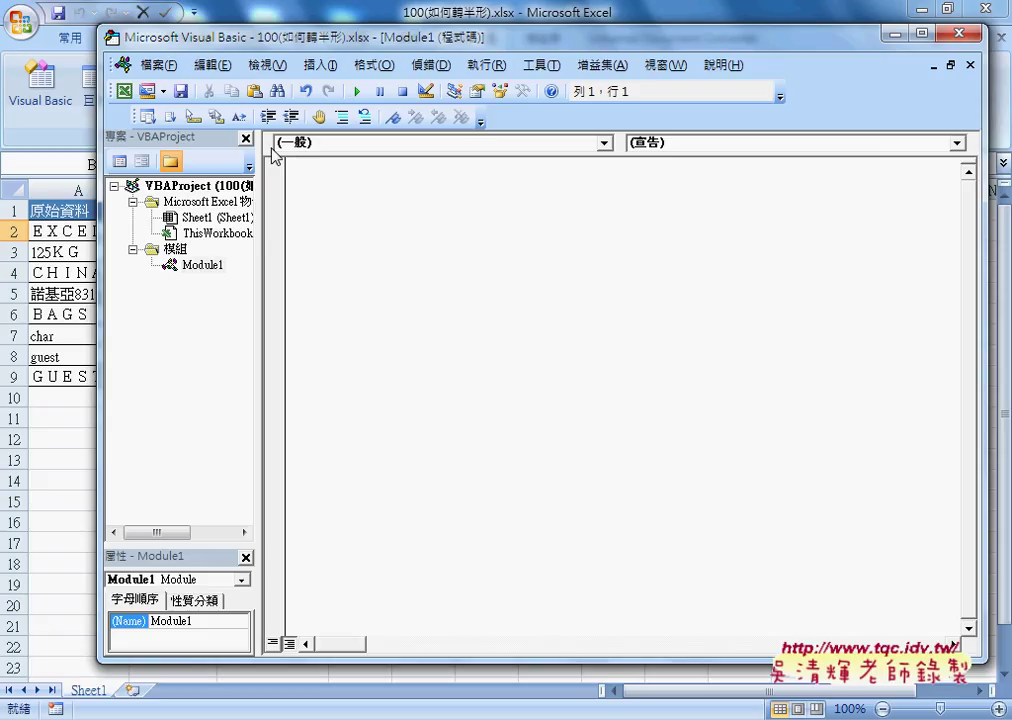
Remove Module1 from the project without exporting it, then resize the project and properties panes
right_click(195, 267)
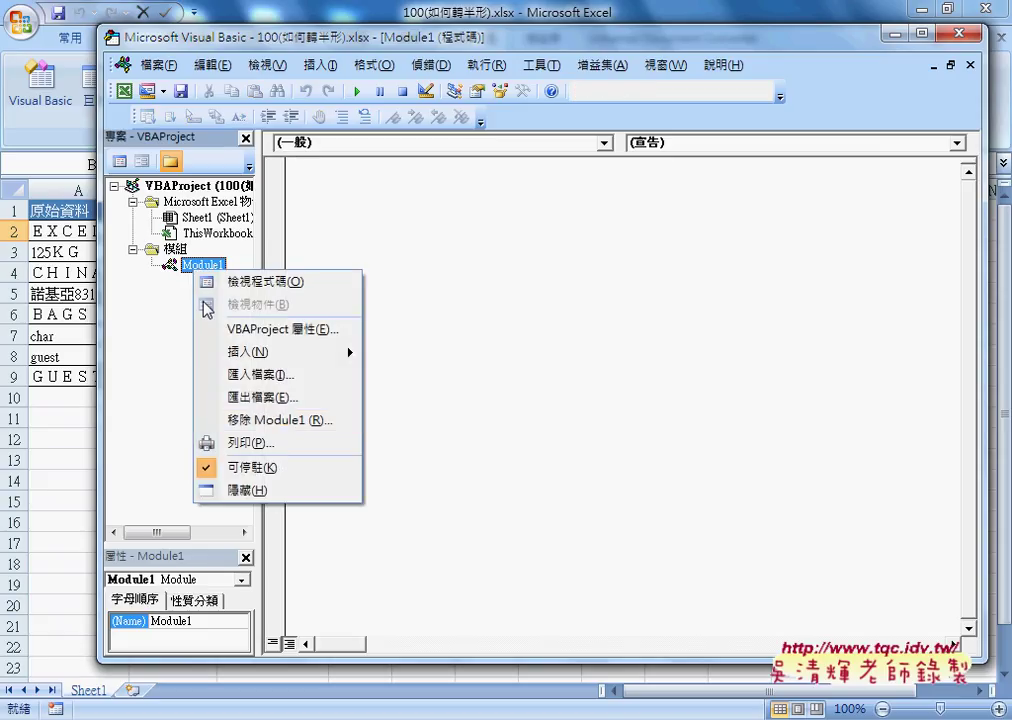
left_click(288, 418)
left_click(476, 442)
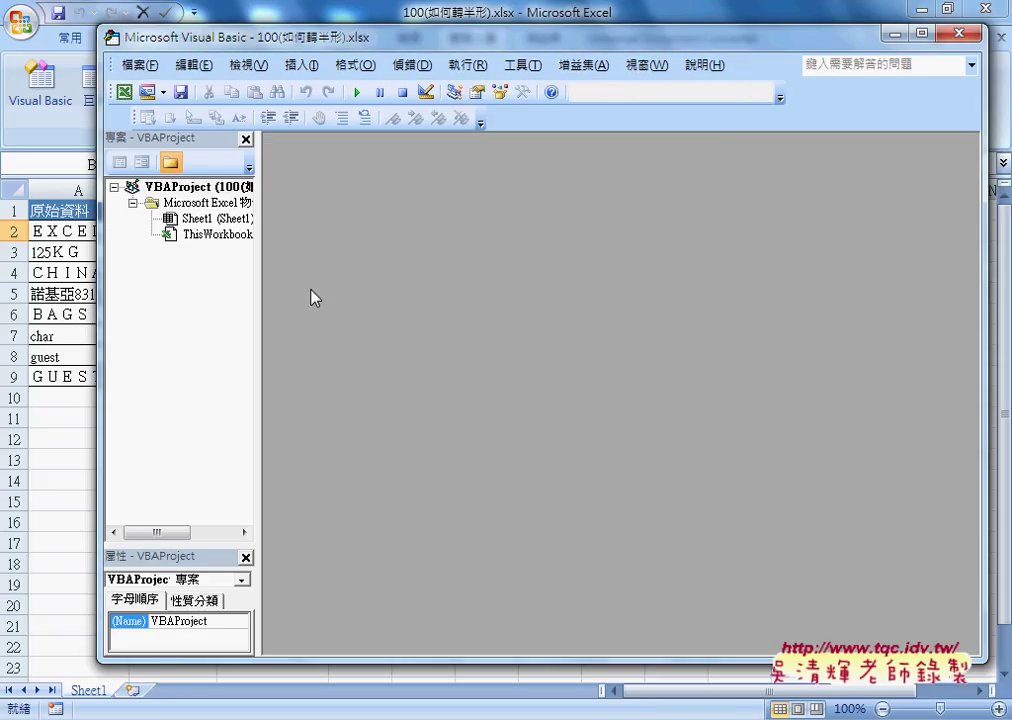
left_click_drag(258, 278, 347, 280)
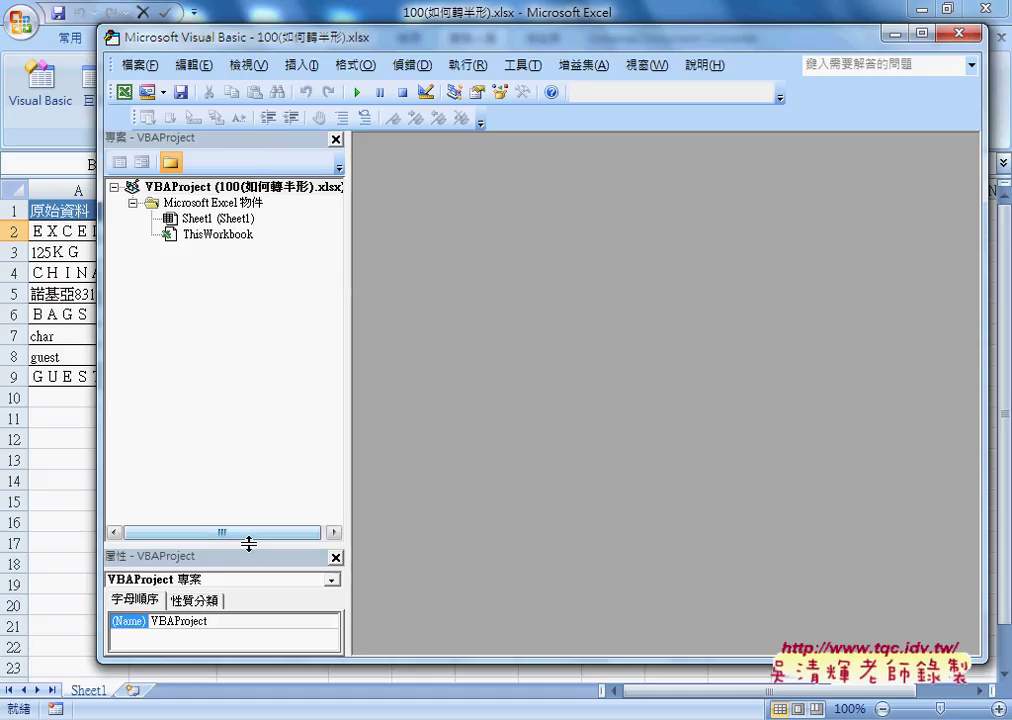
left_click_drag(248, 546, 249, 338)
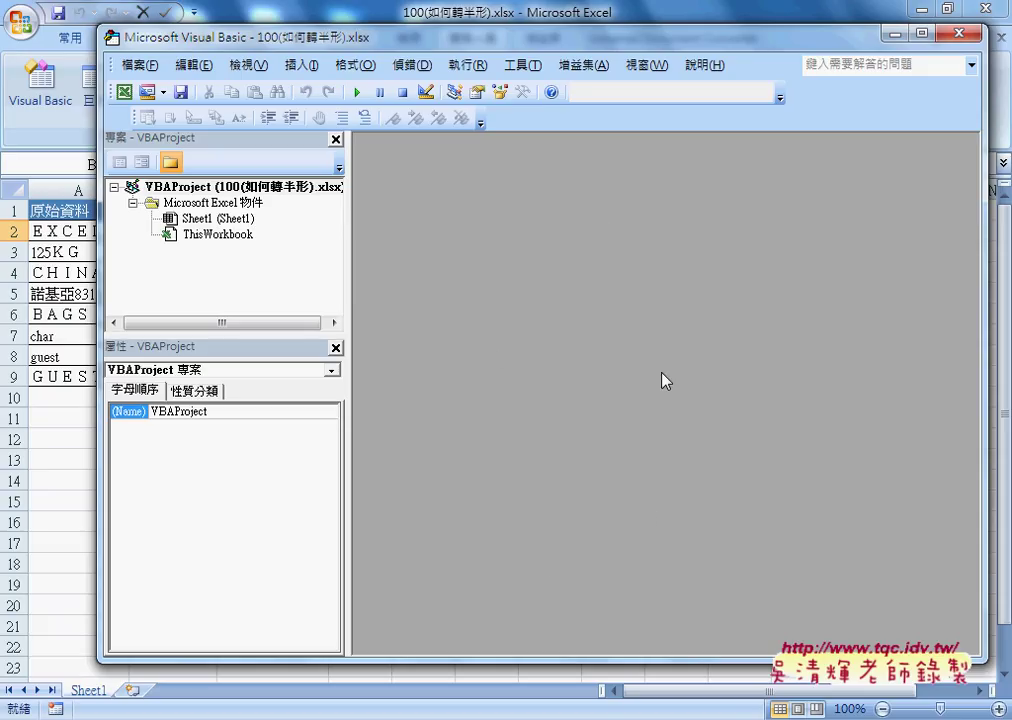
right_click(215, 208)
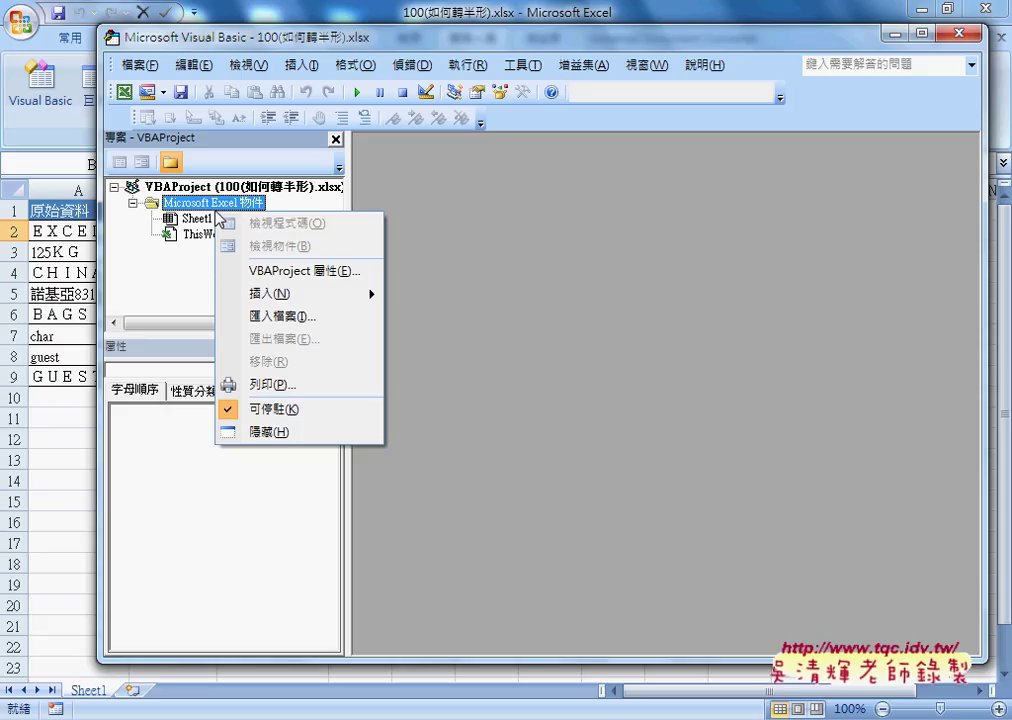
Insert a new Module1 from Sheet1's Insert > Module menu and move the editor beside the sheet
mouse_move(270, 300)
left_click(195, 221)
right_click(192, 207)
right_click(169, 221)
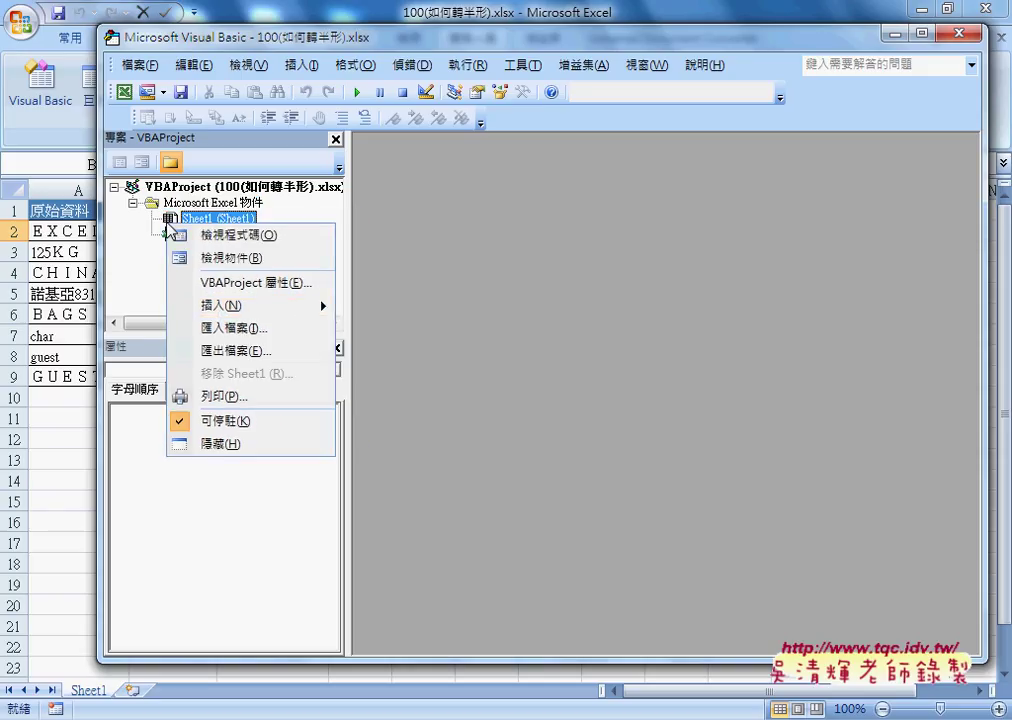
mouse_move(224, 306)
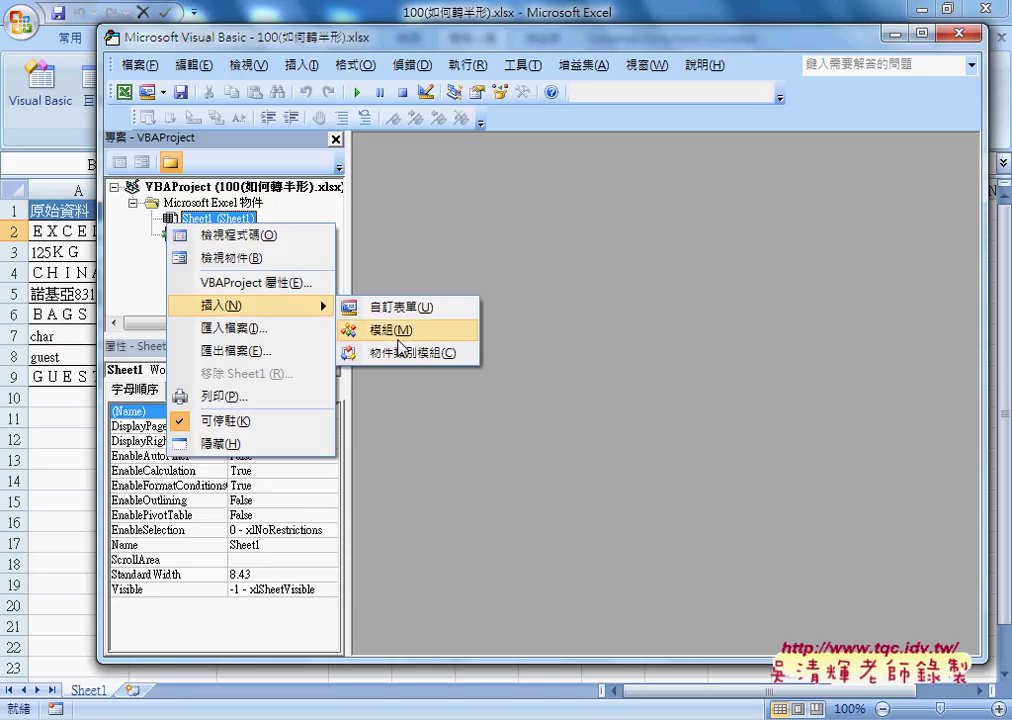
left_click(382, 330)
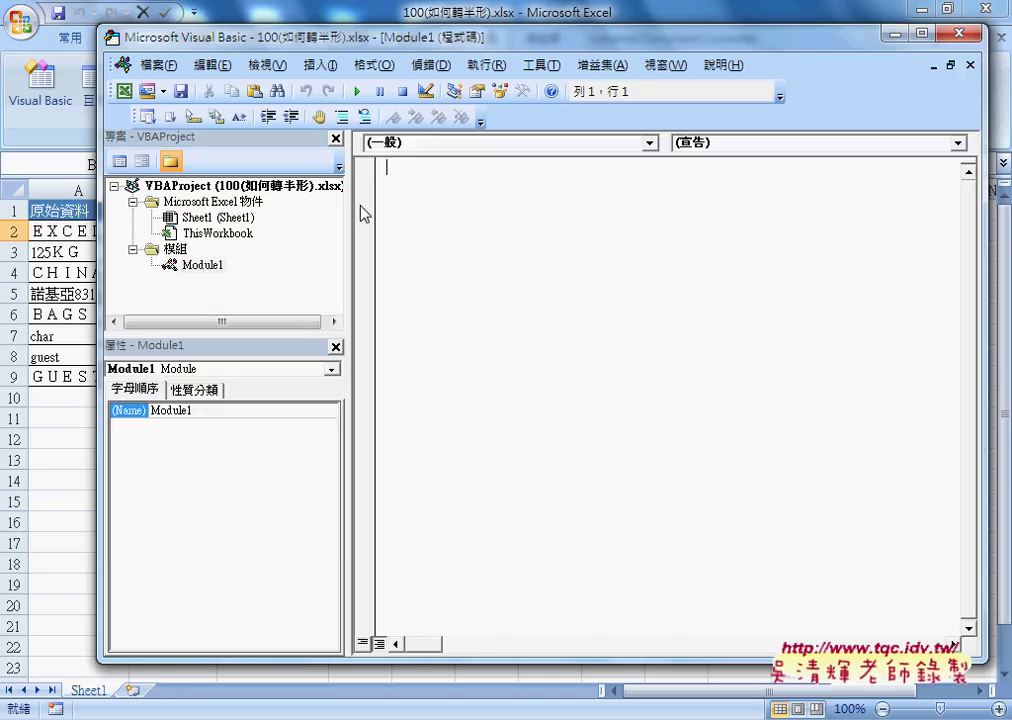
left_click_drag(348, 207, 295, 207)
left_click_drag(355, 50, 750, 57)
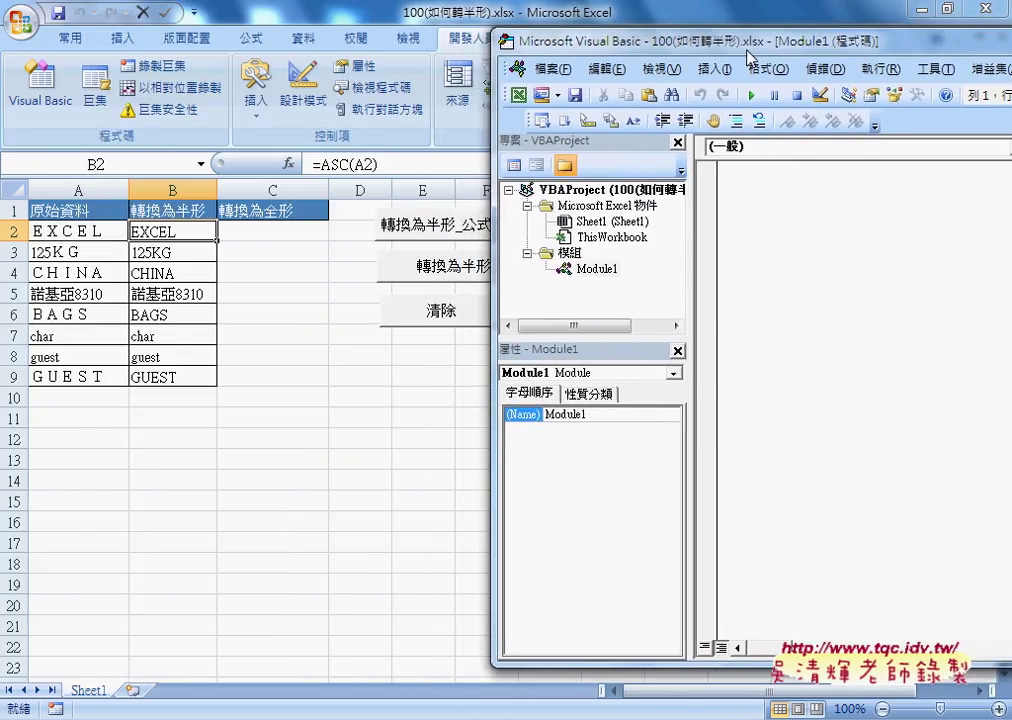
Add a Public Sub named 轉換為半型_公式 to Module1 with Insert > Procedure
left_click(716, 69)
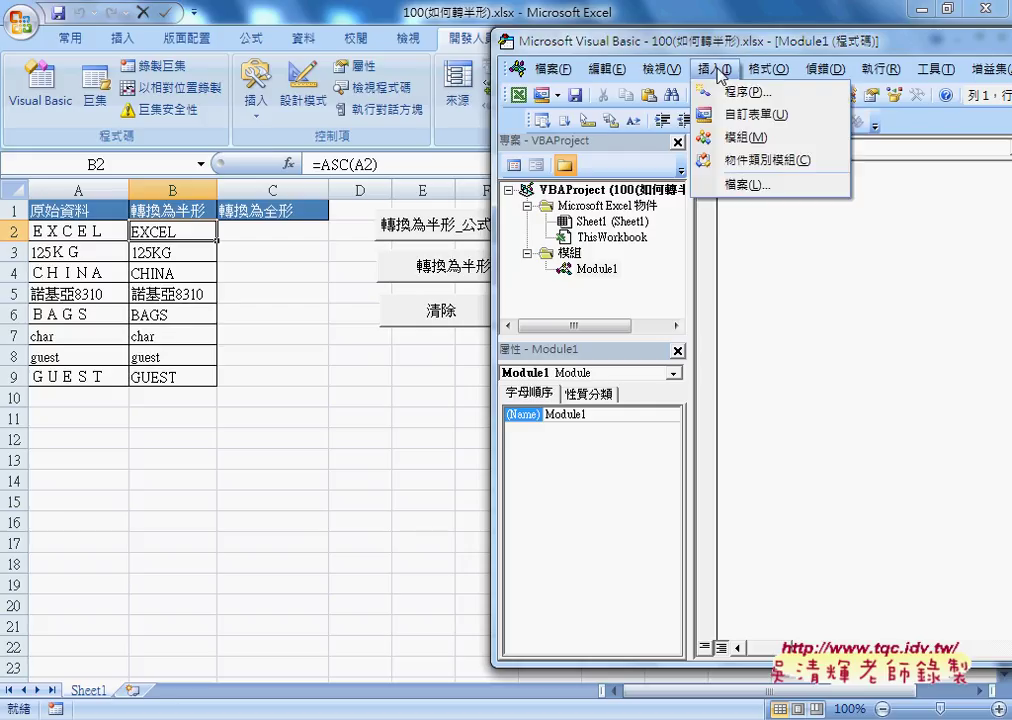
left_click(730, 91)
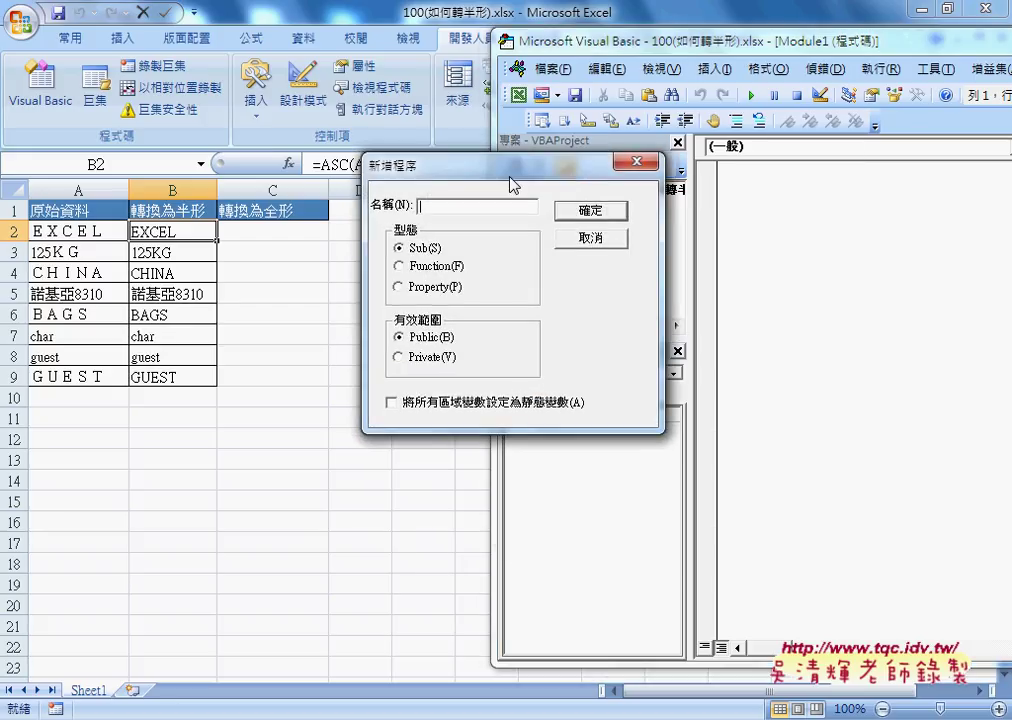
left_click_drag(520, 155, 685, 285)
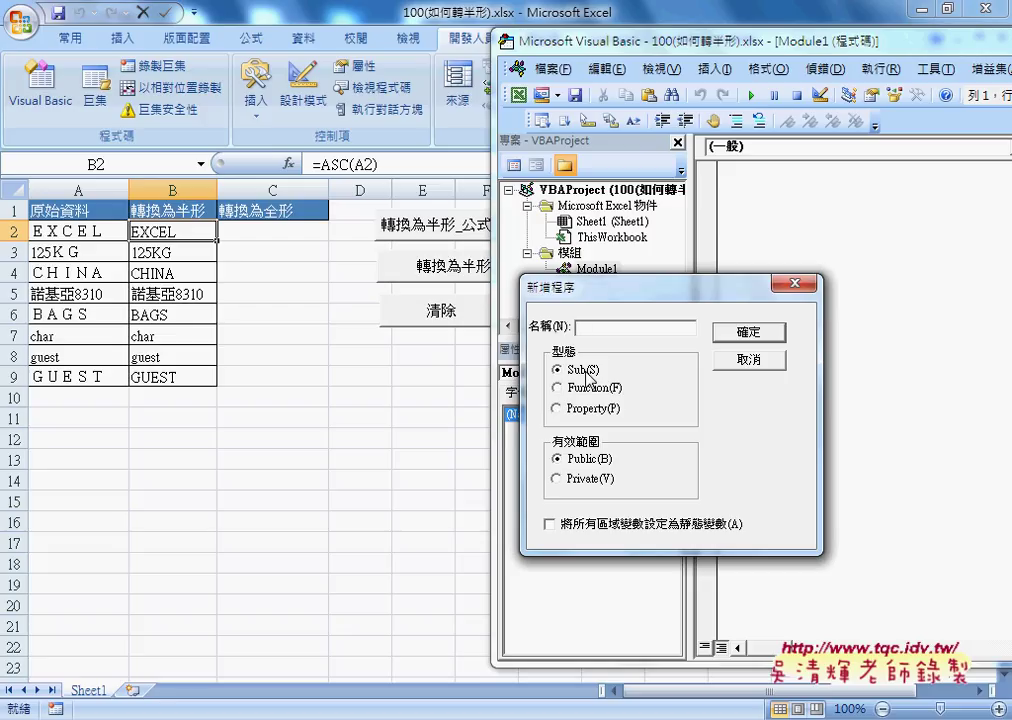
type("轉")
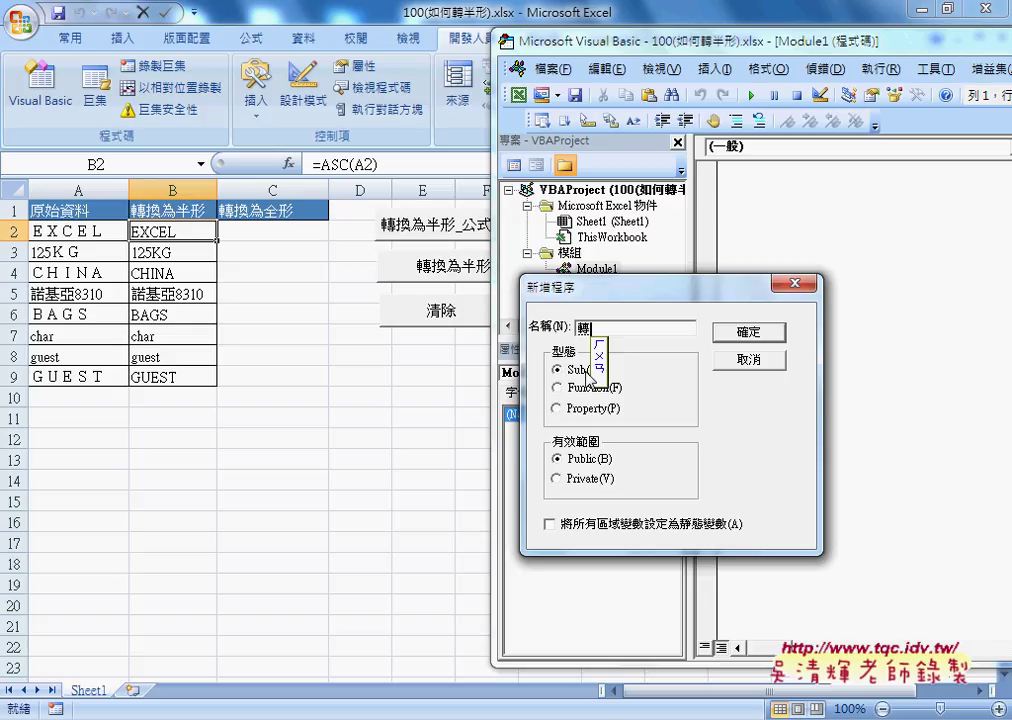
type("換為")
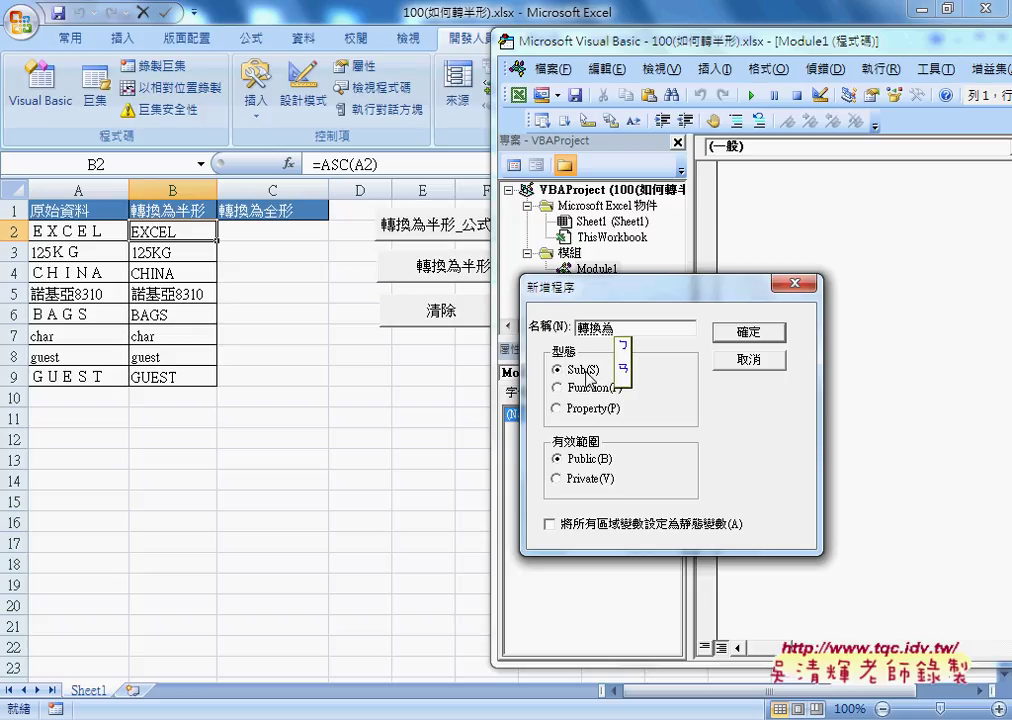
type("半製_")
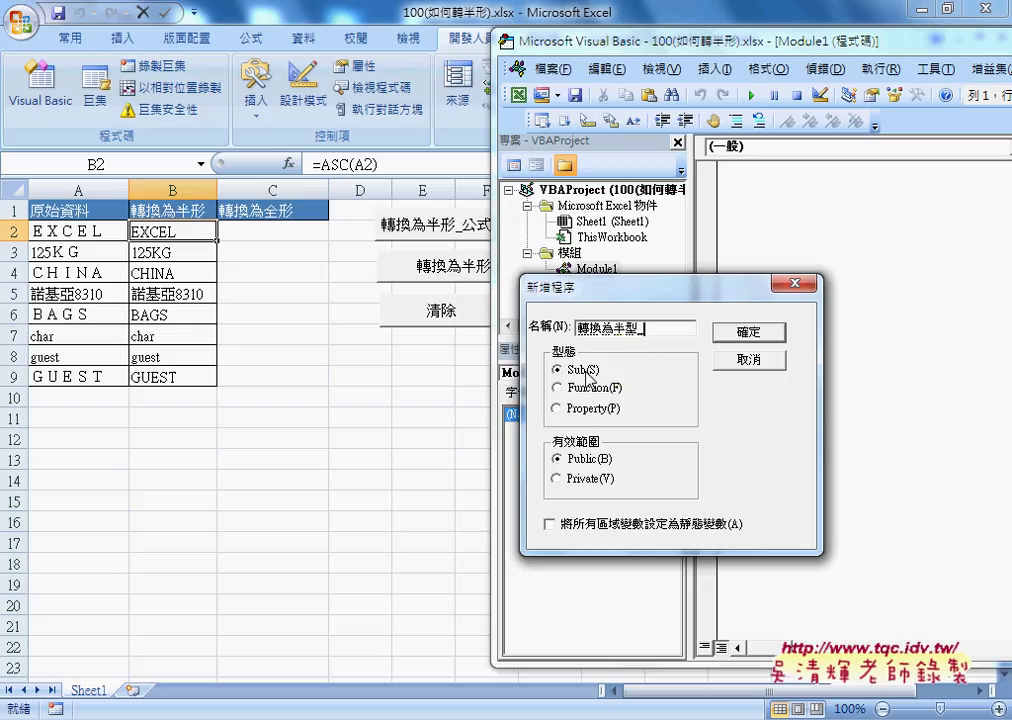
type("公式型")
left_click(745, 332)
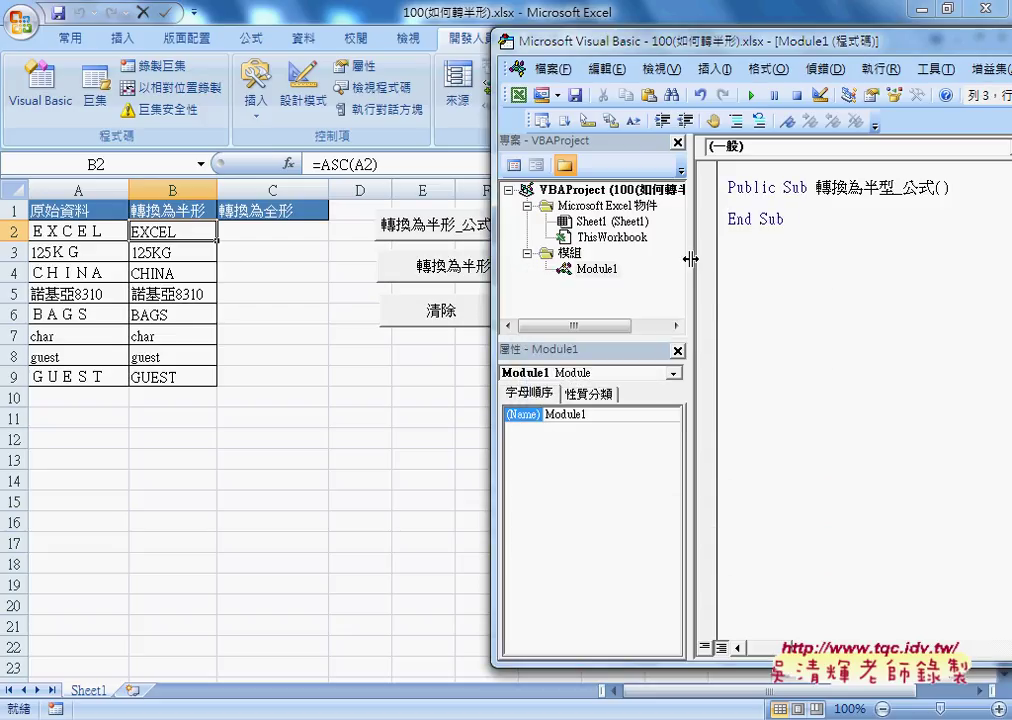
Widen the code area, then annotate column B's =ASC(A2) results in rows 2–9
left_click_drag(700, 270, 590, 262)
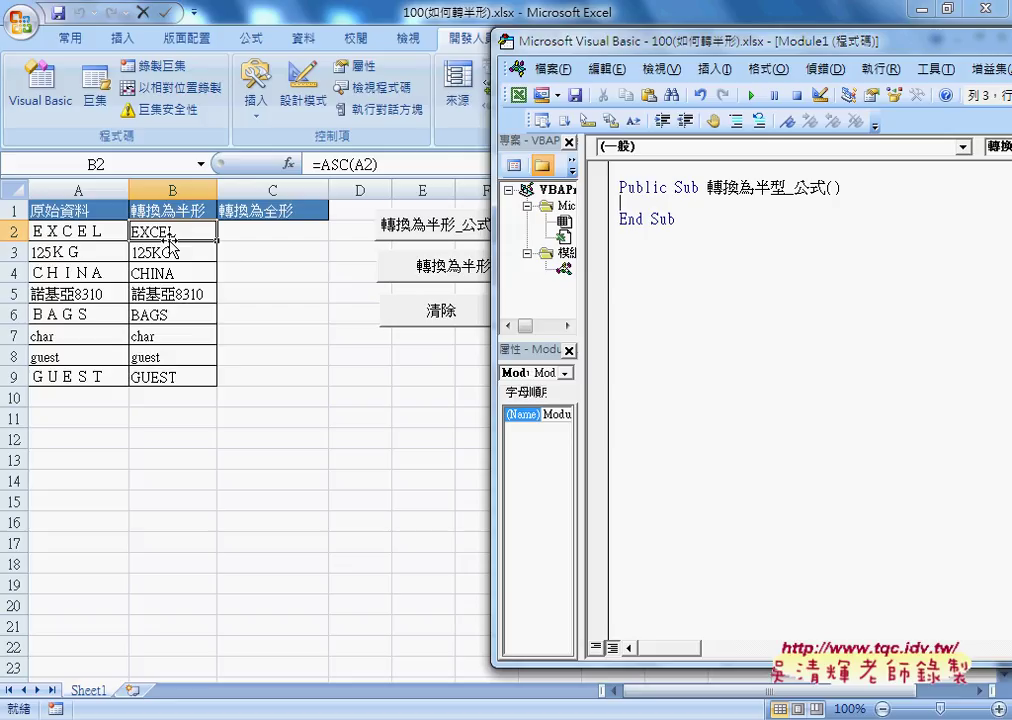
left_click_drag(115, 330, 168, 418)
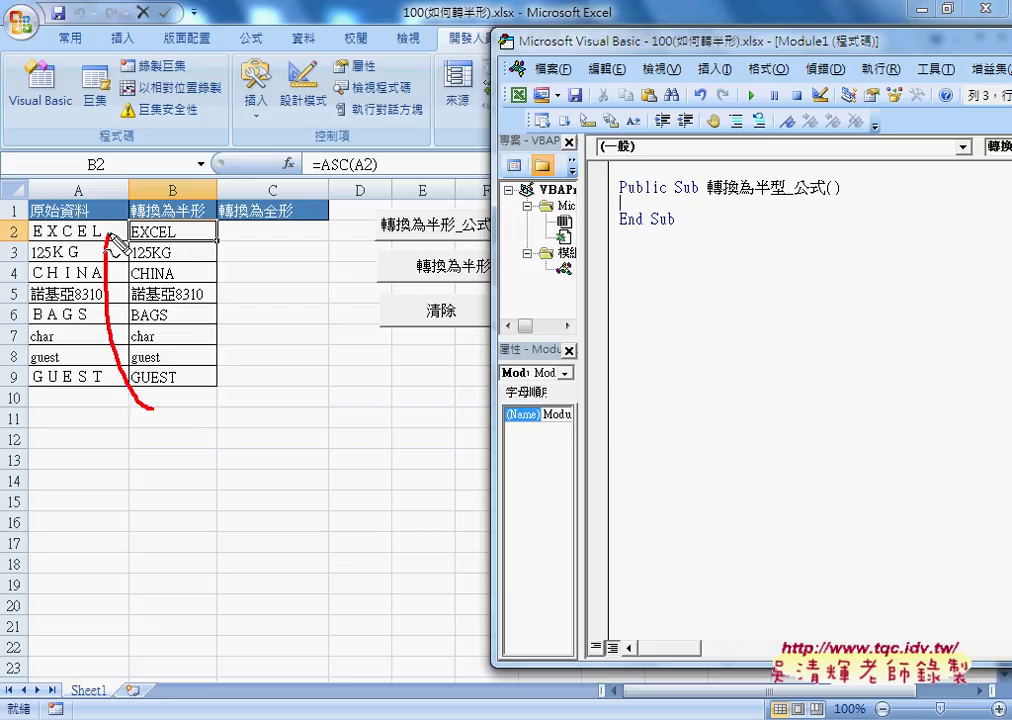
left_click_drag(16, 218, 12, 244)
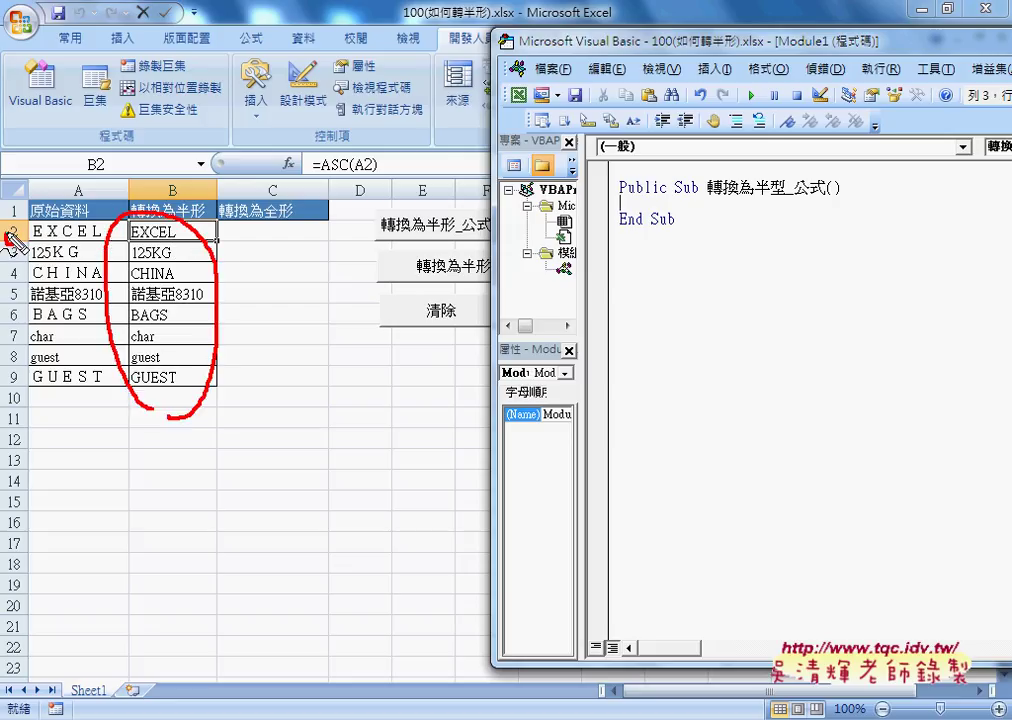
left_click_drag(24, 390, 20, 388)
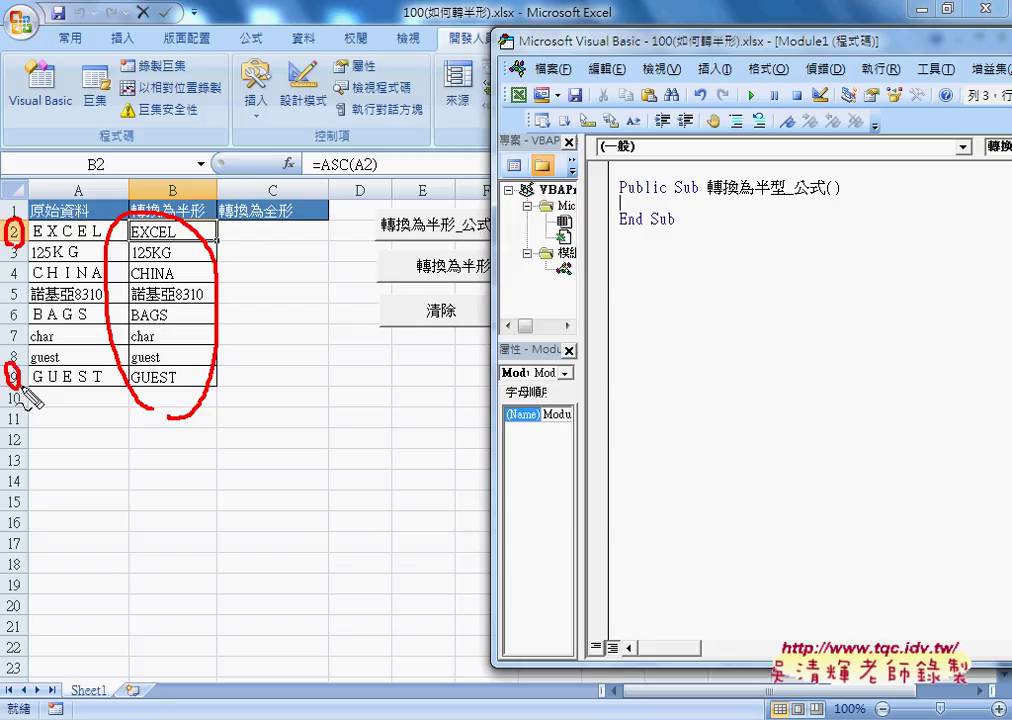
left_click_drag(311, 172, 381, 182)
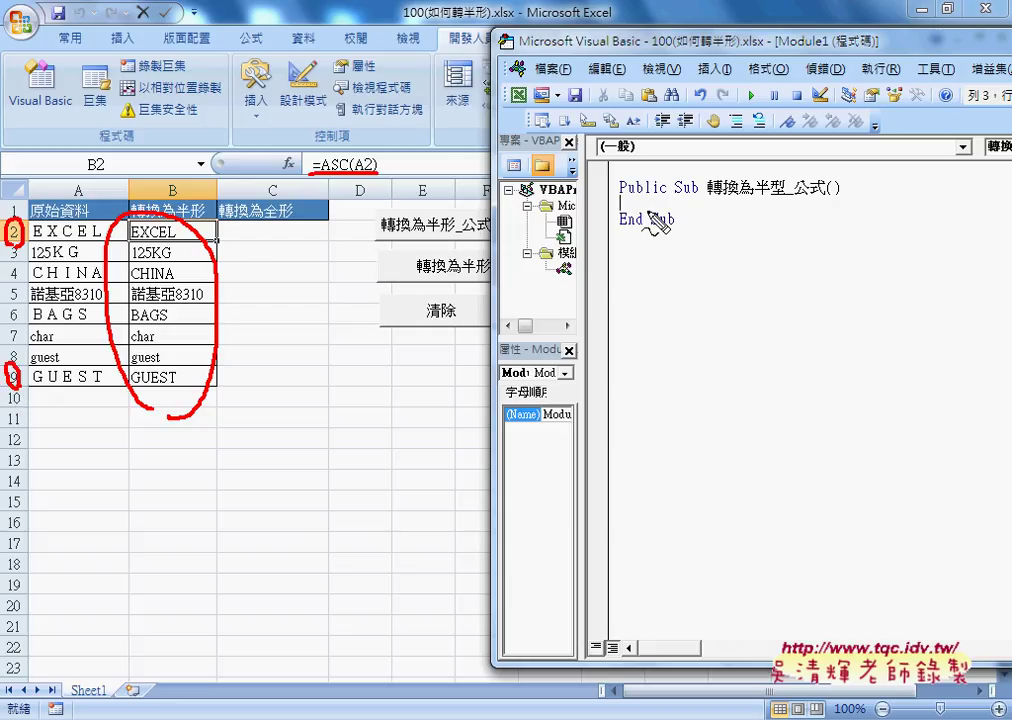
mouse_move(160, 196)
left_mouse_down()
mouse_move(186, 180)
mouse_move(178, 168)
left_mouse_up()
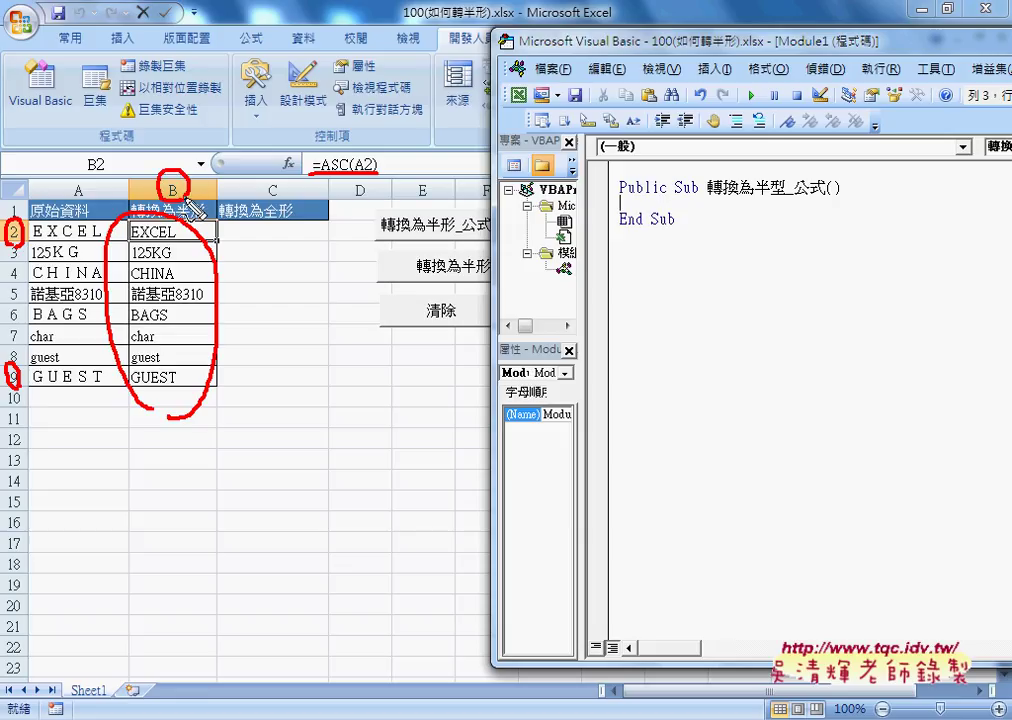
key("Escape")
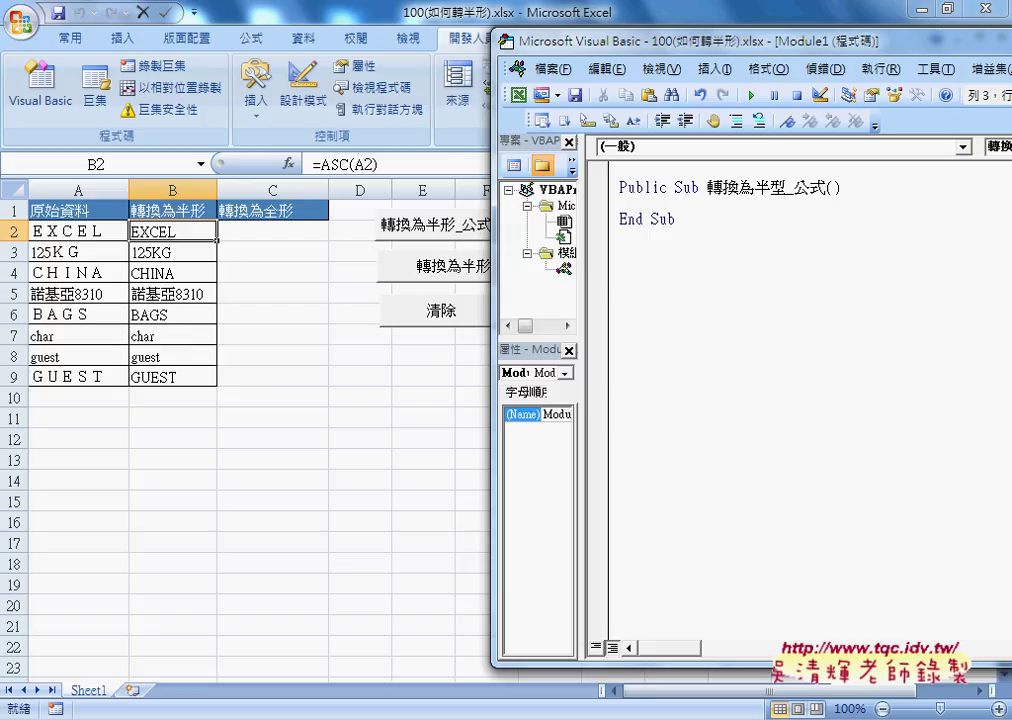
Write a For i = 2 To 9 … Next loop containing Cells(i, "B") = ""
left_click(603, 266)
type("for")
type("i")
type("=")
type("2 to ")
type("9")
key("Return")
key("Return")
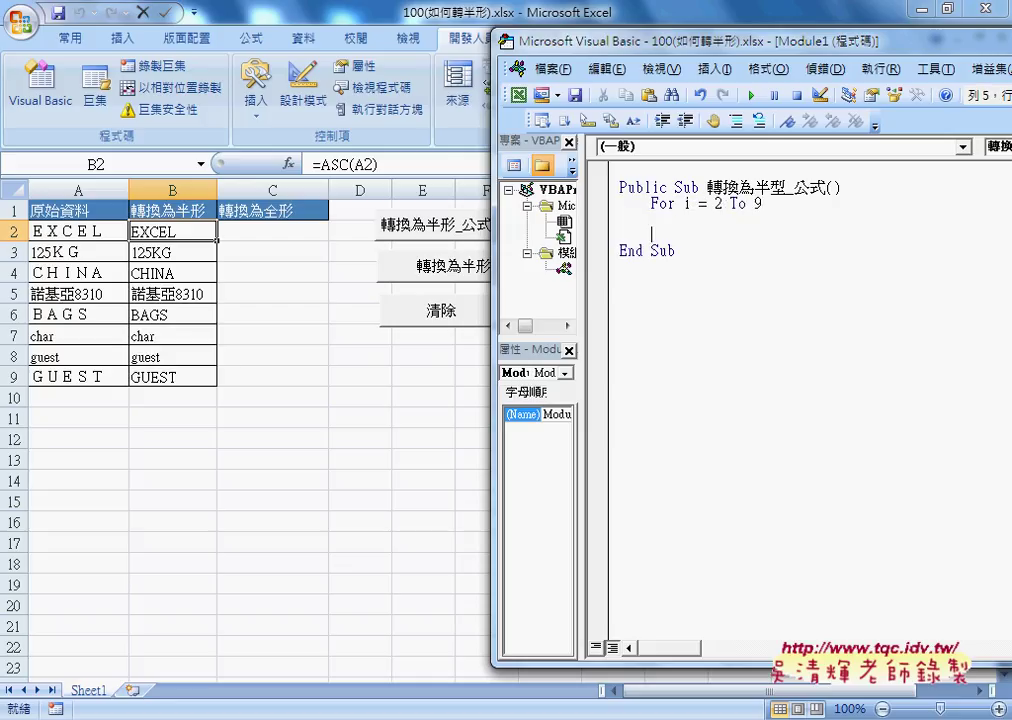
type("nex")
type("t")
key("Up")
type("cells")
type("(i")
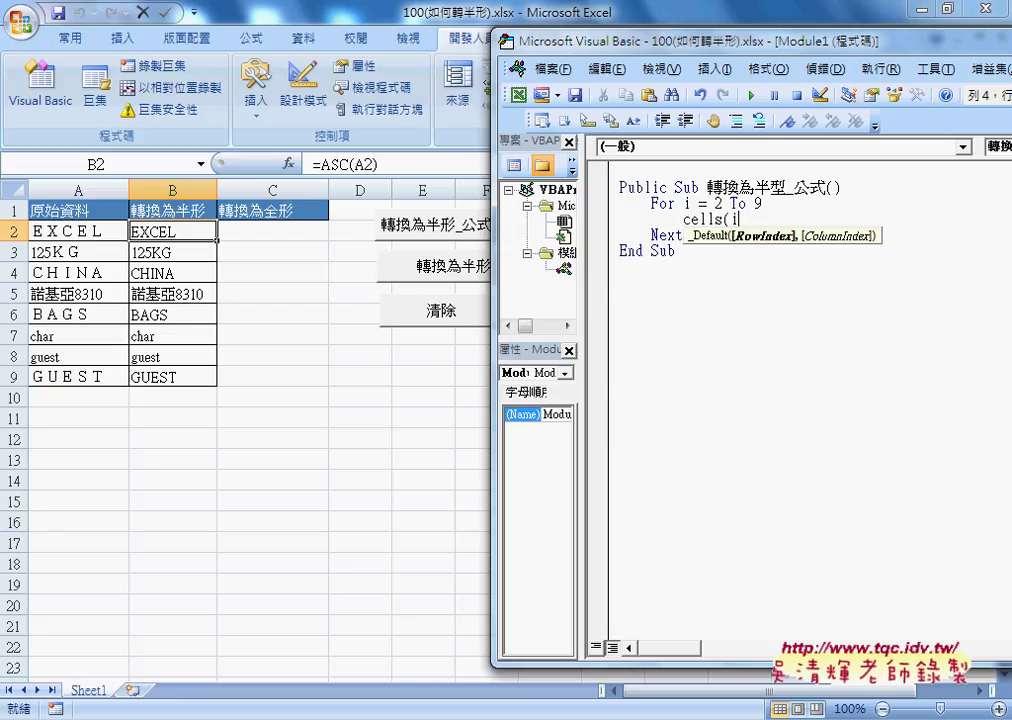
type(",:")
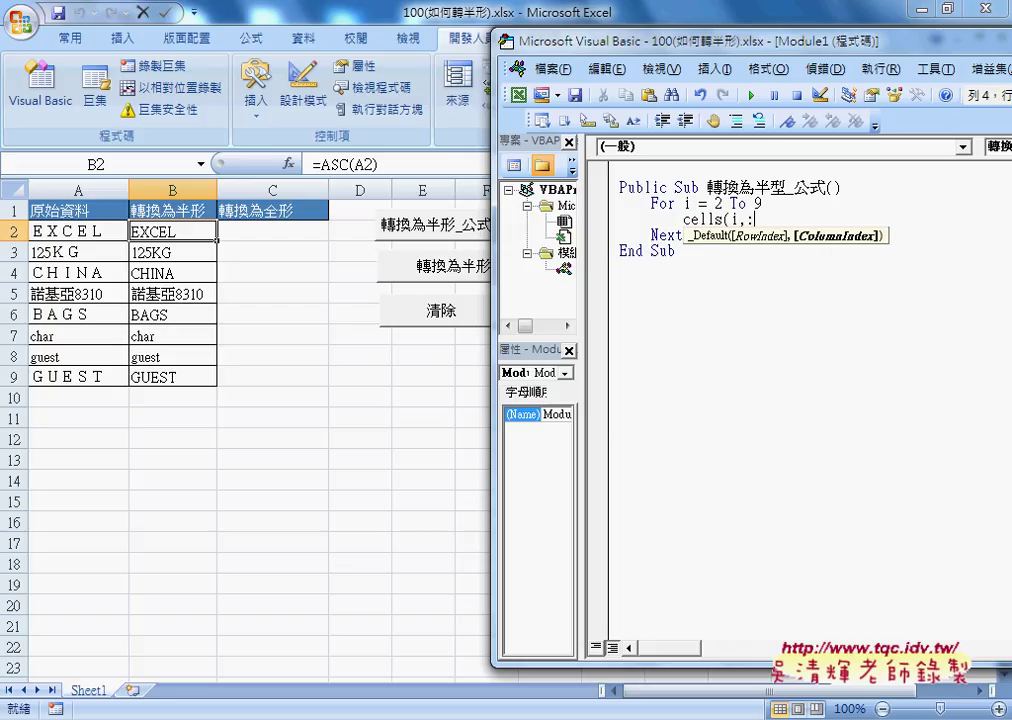
type("B")
type(")")
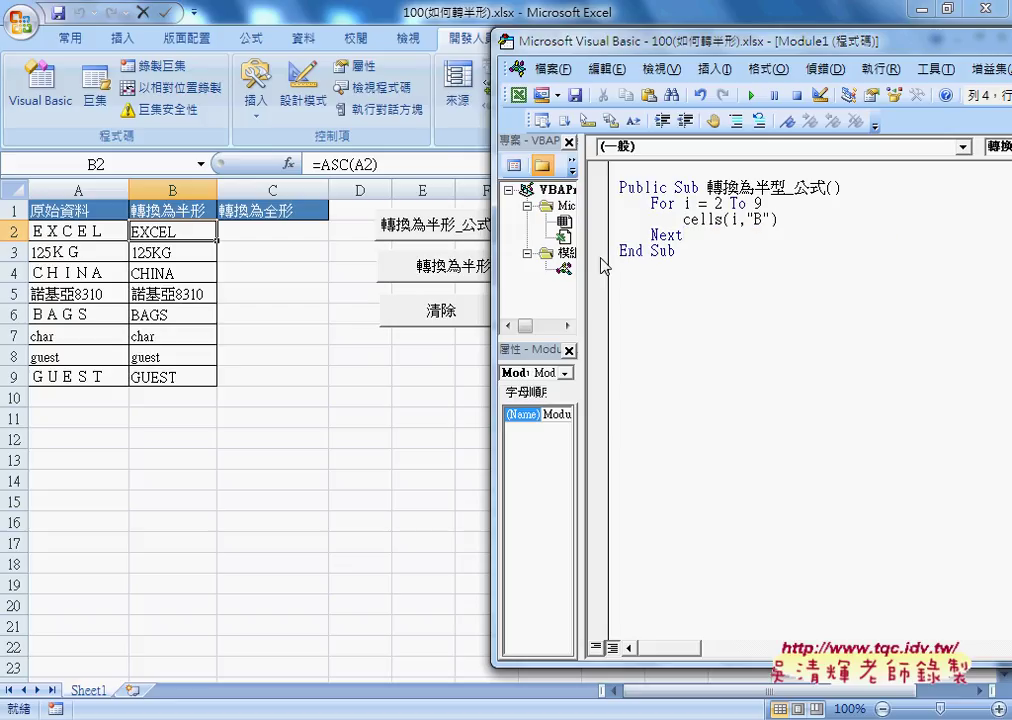
type("=\"\"")
key("Left")
Paste the sheet's =ASC(A2) formula between the quotes and run the macro to fill B2:B9
left_click_drag(312, 163, 400, 163)
right_click(372, 172)
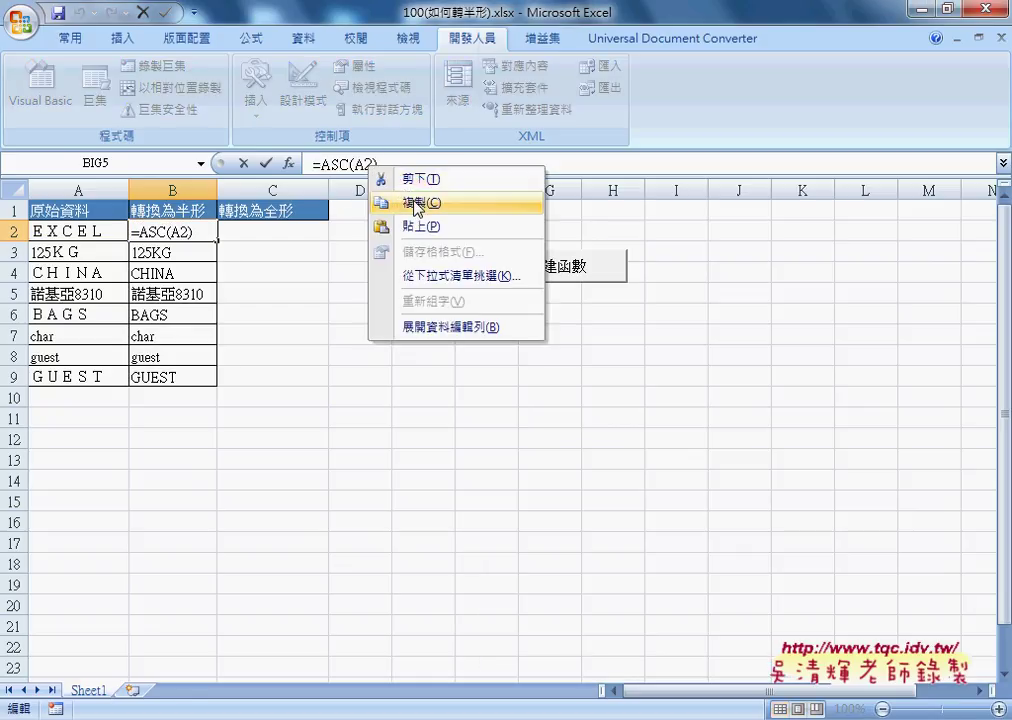
left_click(410, 201)
left_click(266, 163)
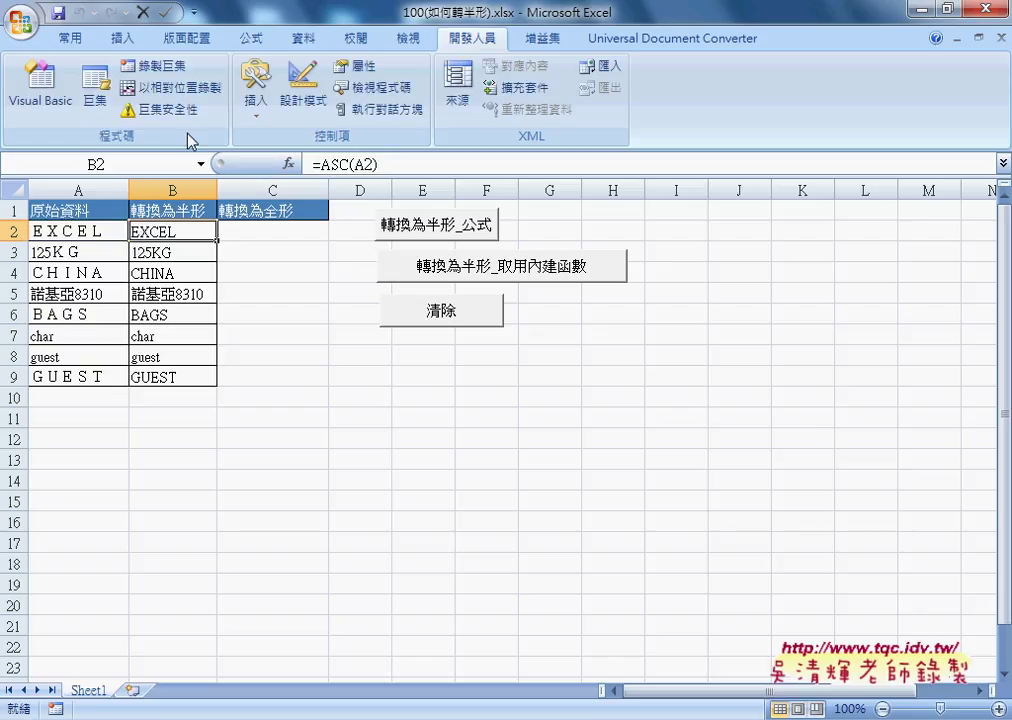
left_click(40, 85)
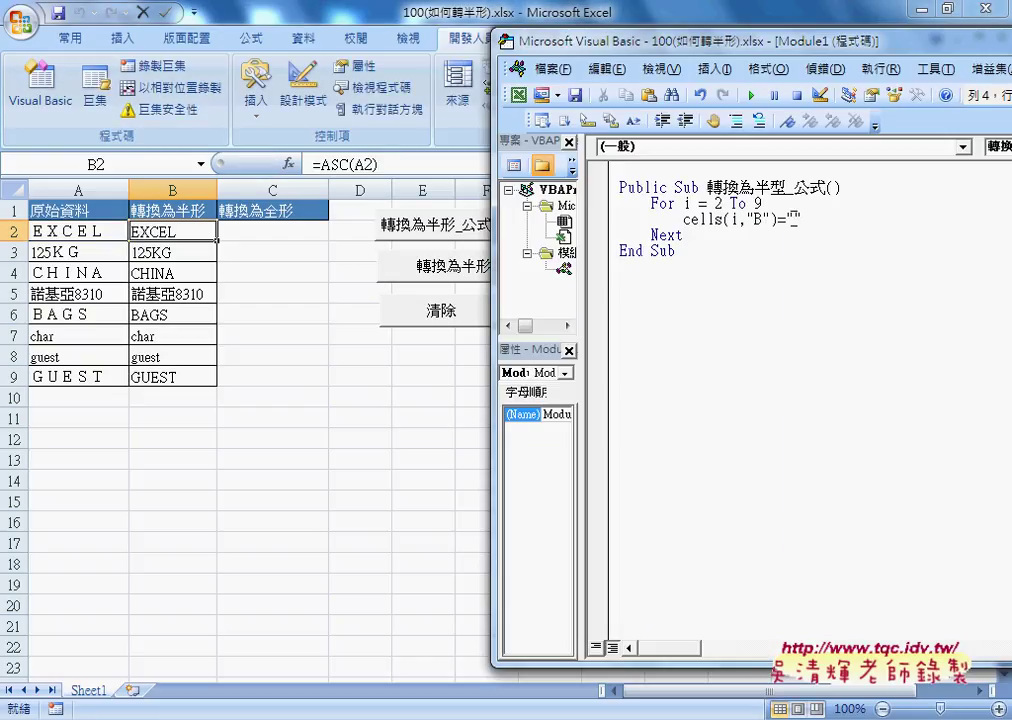
right_click(790, 218)
left_click(810, 273)
left_click(839, 297)
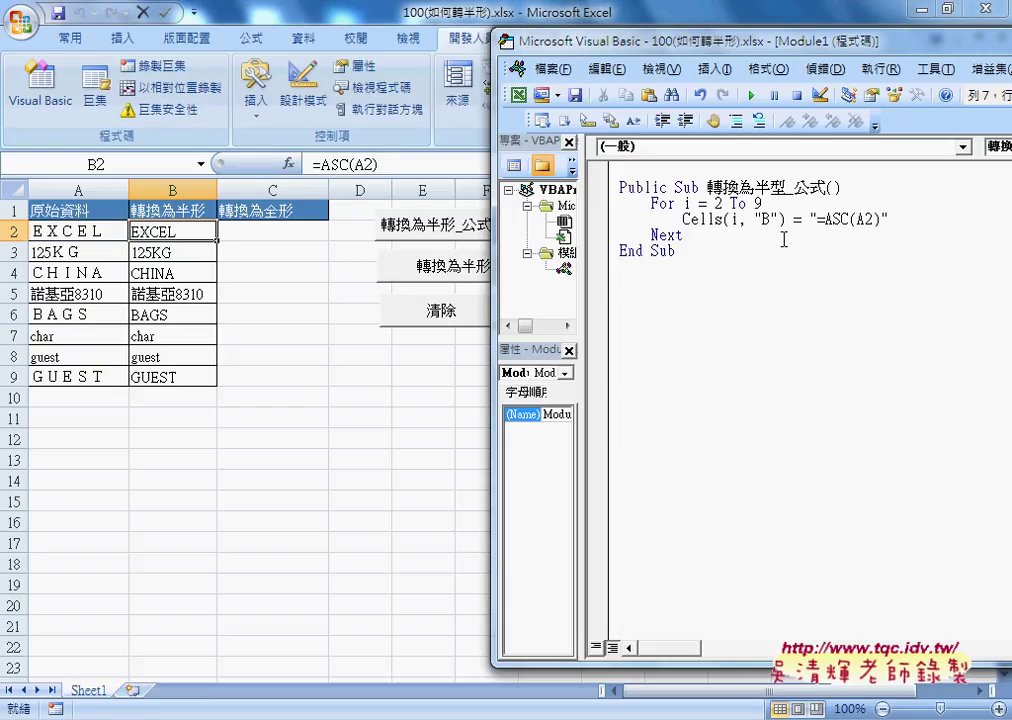
left_click_drag(680, 252, 613, 190)
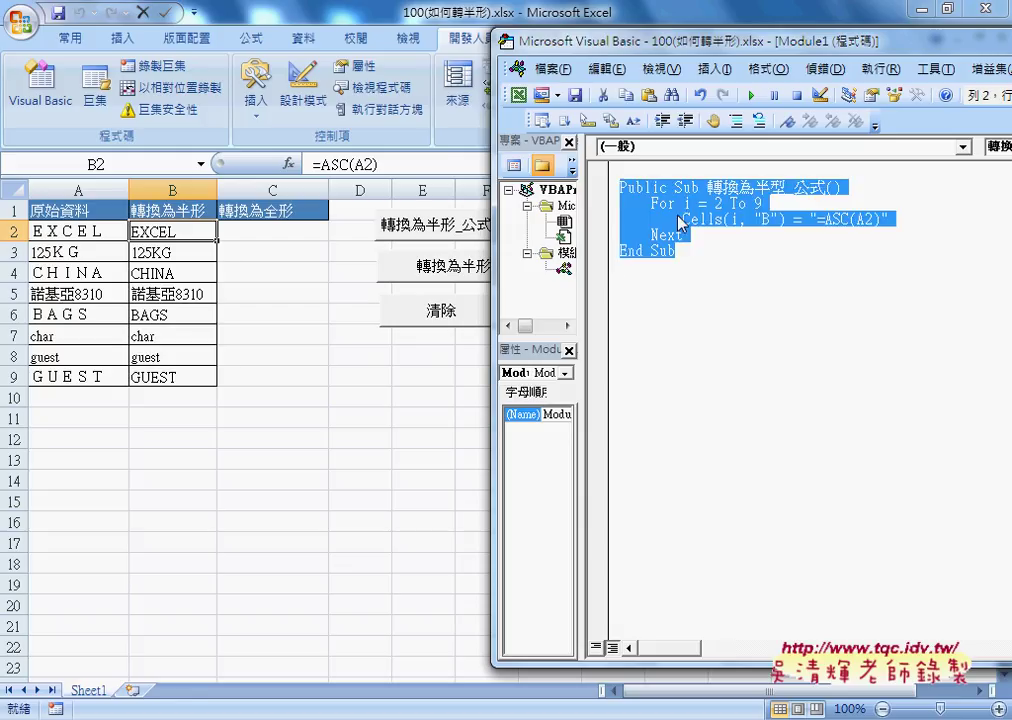
left_click(752, 96)
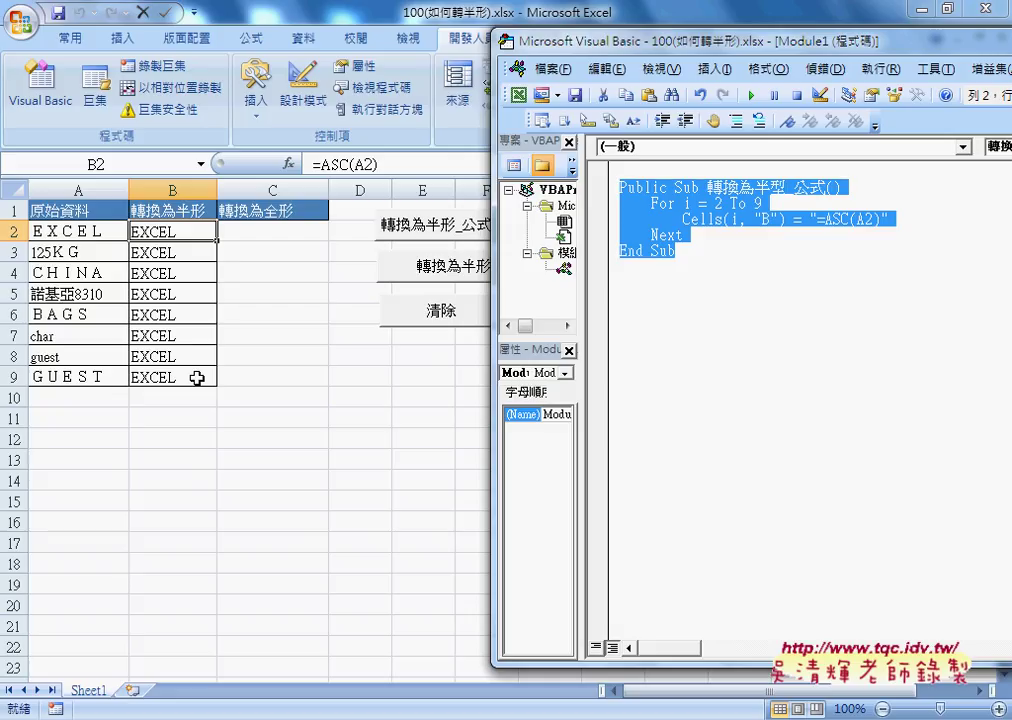
Compare the code's A2 reference with the formulas written into column B cells
left_click(875, 218)
double_click(870, 218)
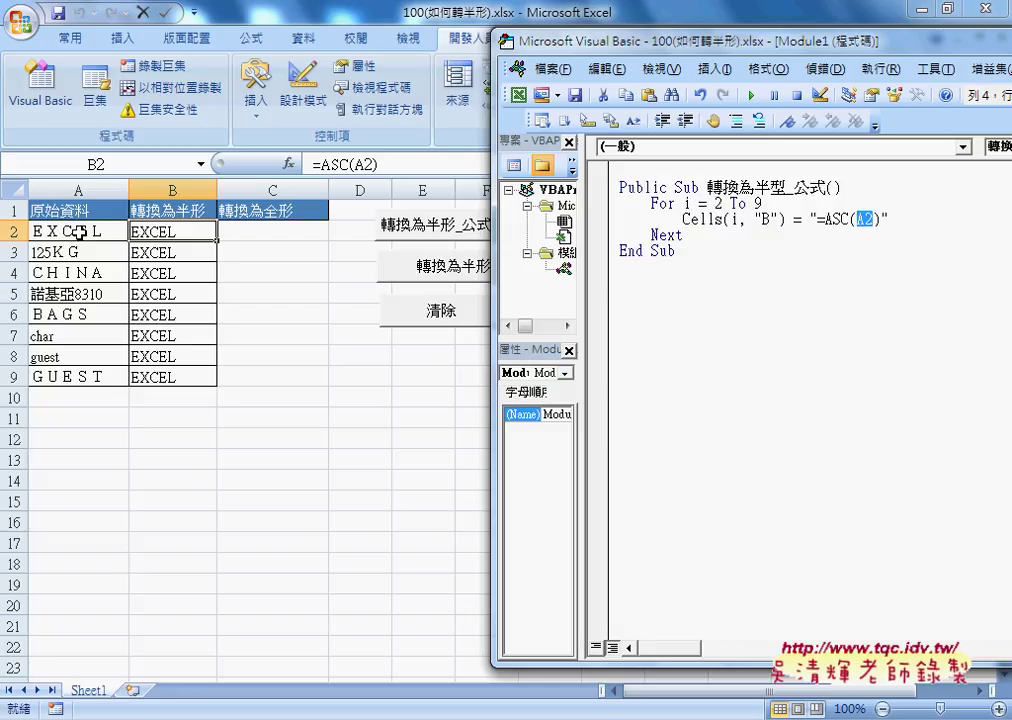
left_click(168, 253)
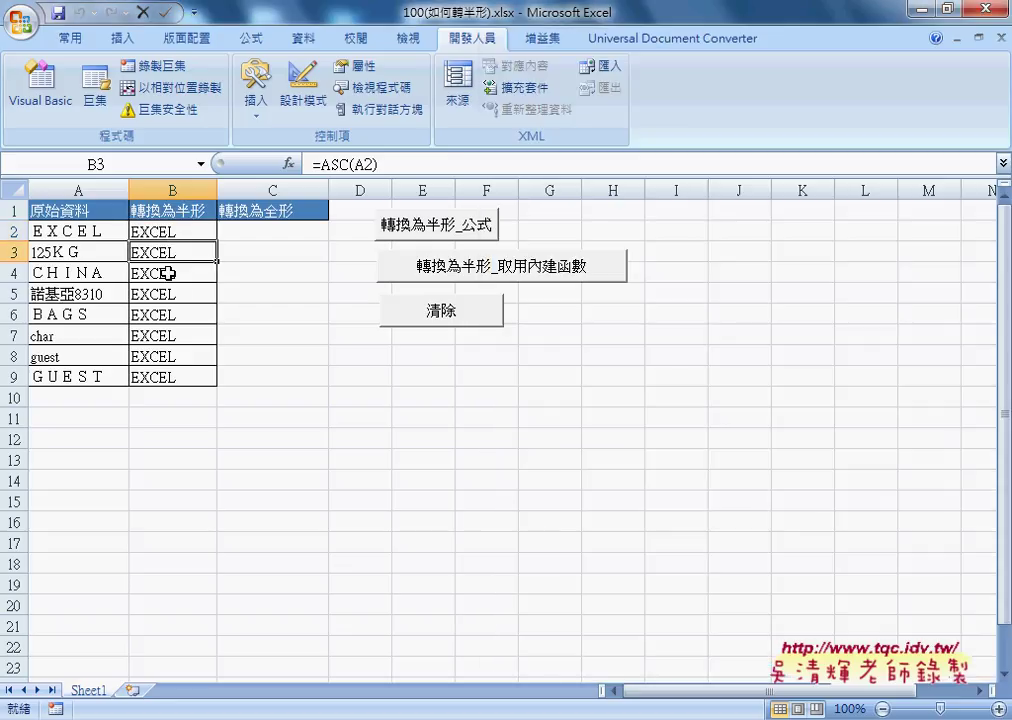
left_click(168, 294)
left_click(166, 231)
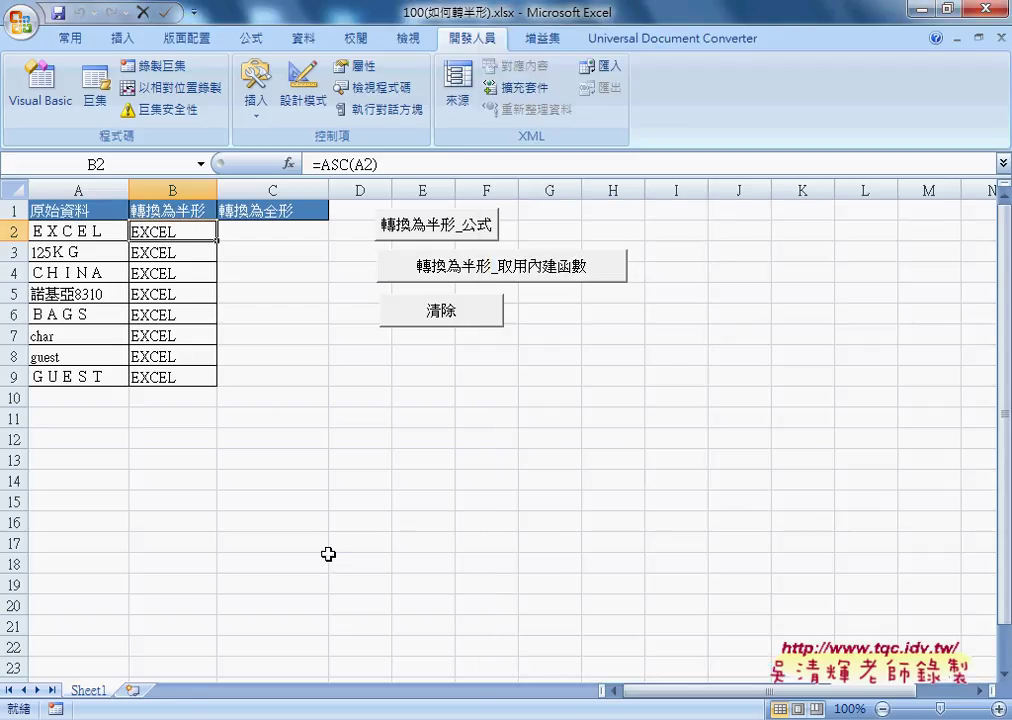
mouse_move(470, 715)
left_click(540, 627)
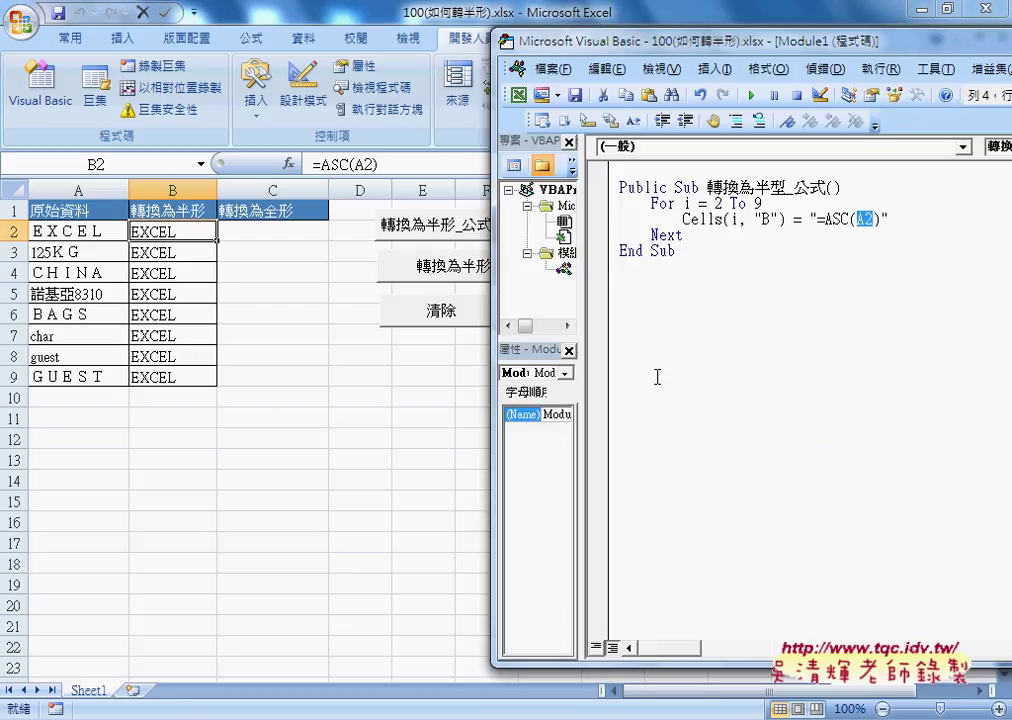
Change the formula reference from A2 to Ai and run the macro
double_click(733, 219)
left_click_drag(865, 219, 874, 219)
type("i")
left_click(750, 95)
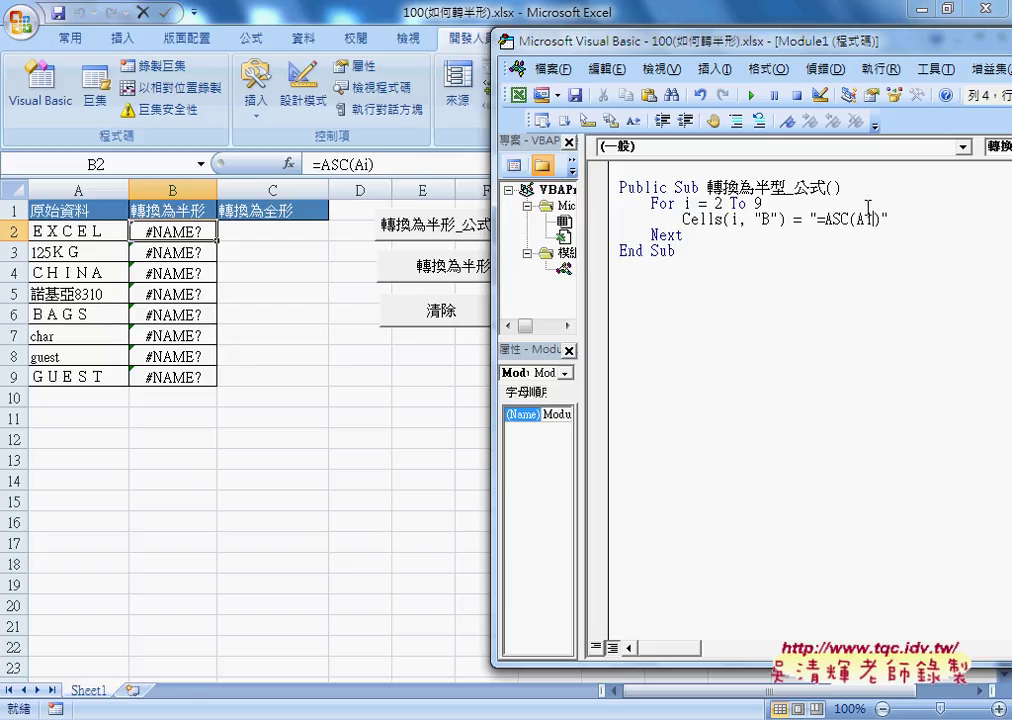
Rewrite the formula as "=ASC(A" & i & ")" and rerun the macro
left_click_drag(865, 219, 857, 219)
type("\"\"")
type("&&")
type("i&\"")
key("Right")
key("Right")
left_click(751, 95)
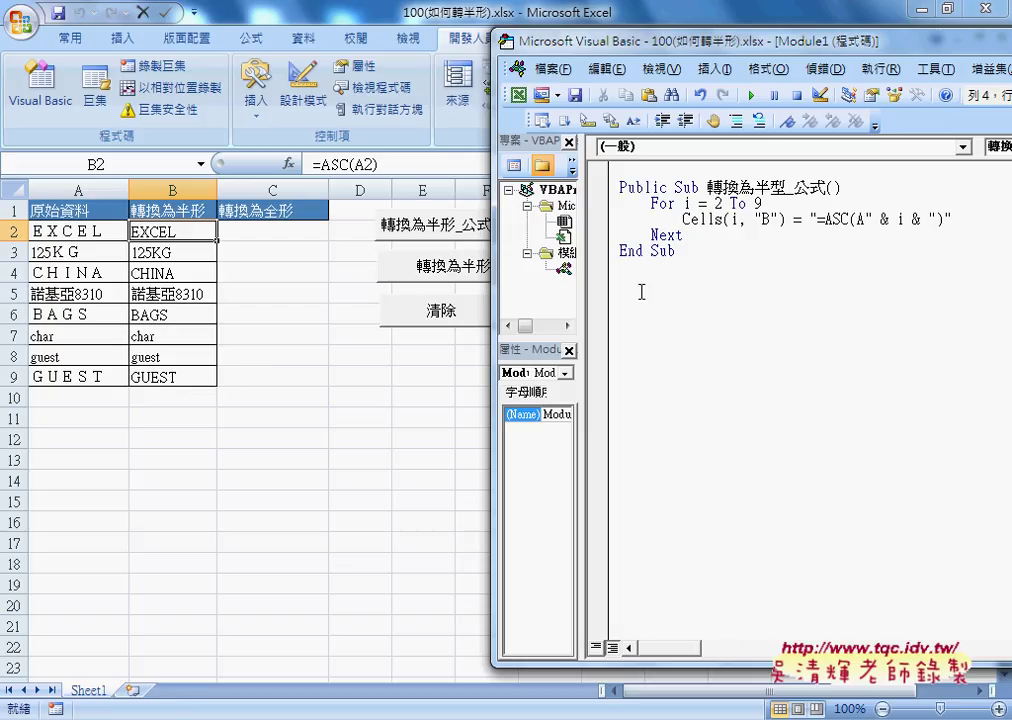
Paste a copy of the whole macro below End Sub
left_click_drag(639, 289, 614, 187)
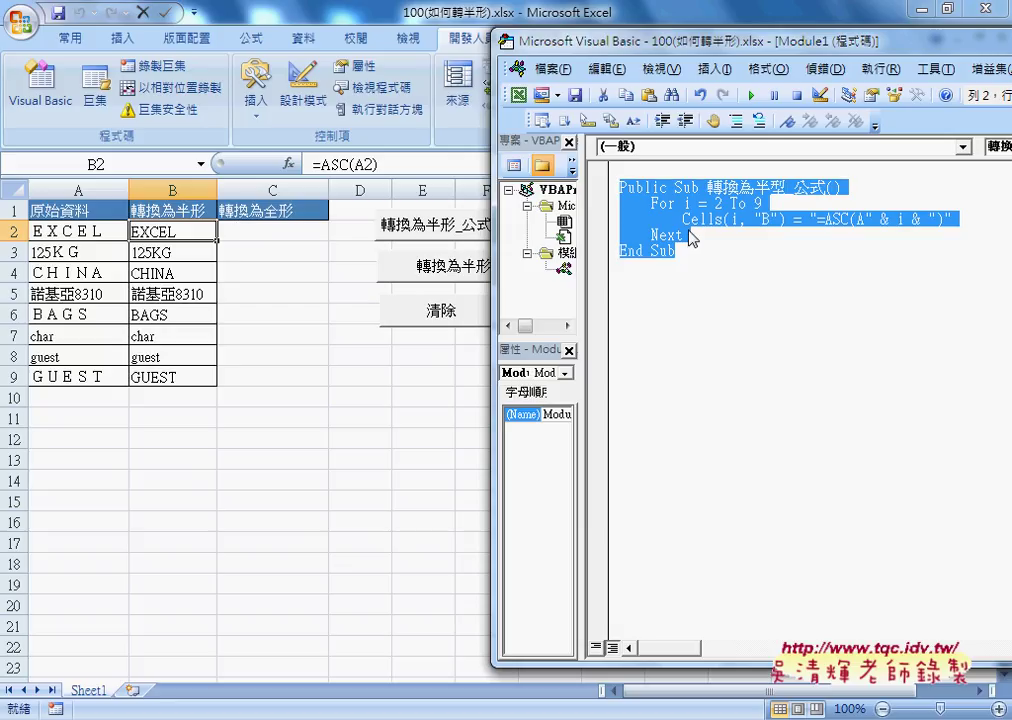
left_click(640, 281)
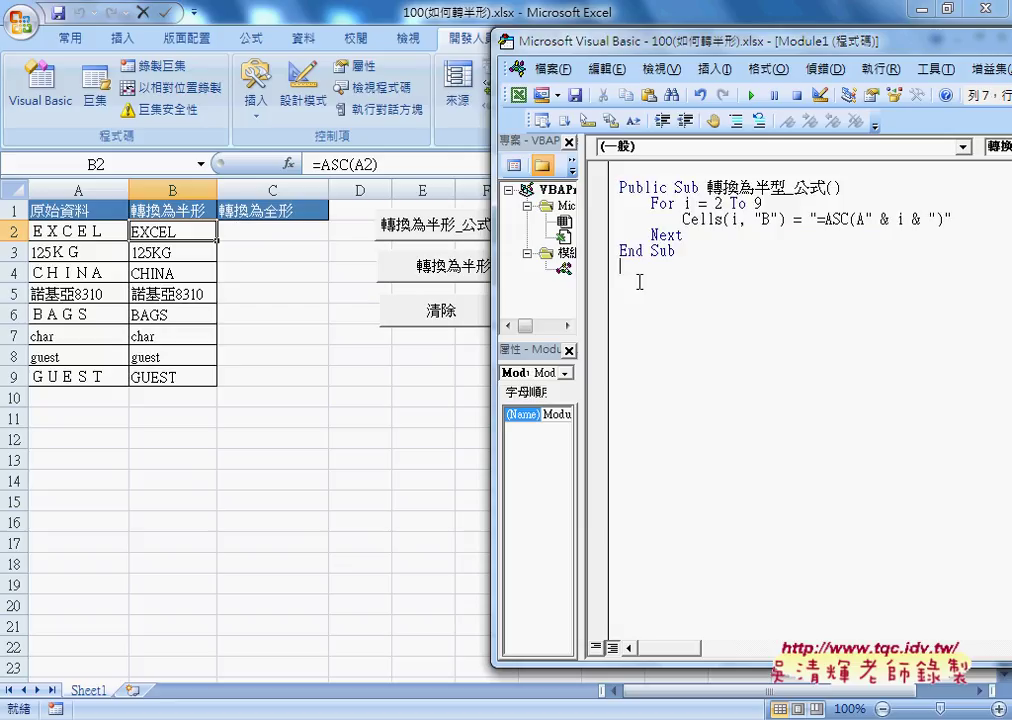
key("ctrl+v")
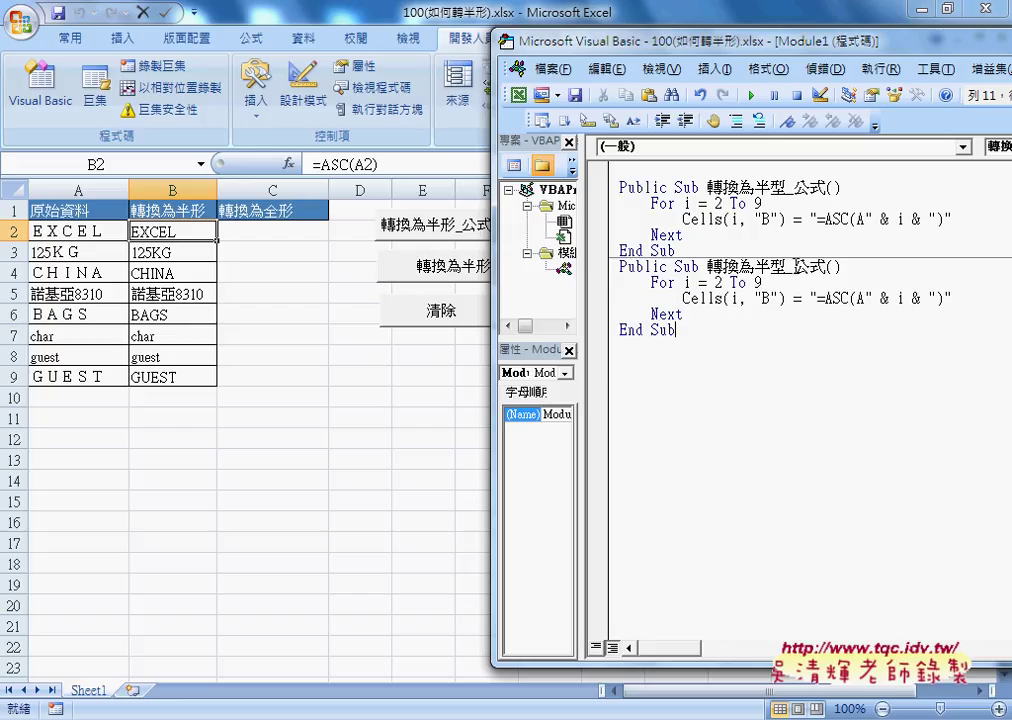
Rename the copied Sub to 轉換為半型_全式 by changing 公 to 全
left_click_drag(794, 266, 808, 266)
type("7u")
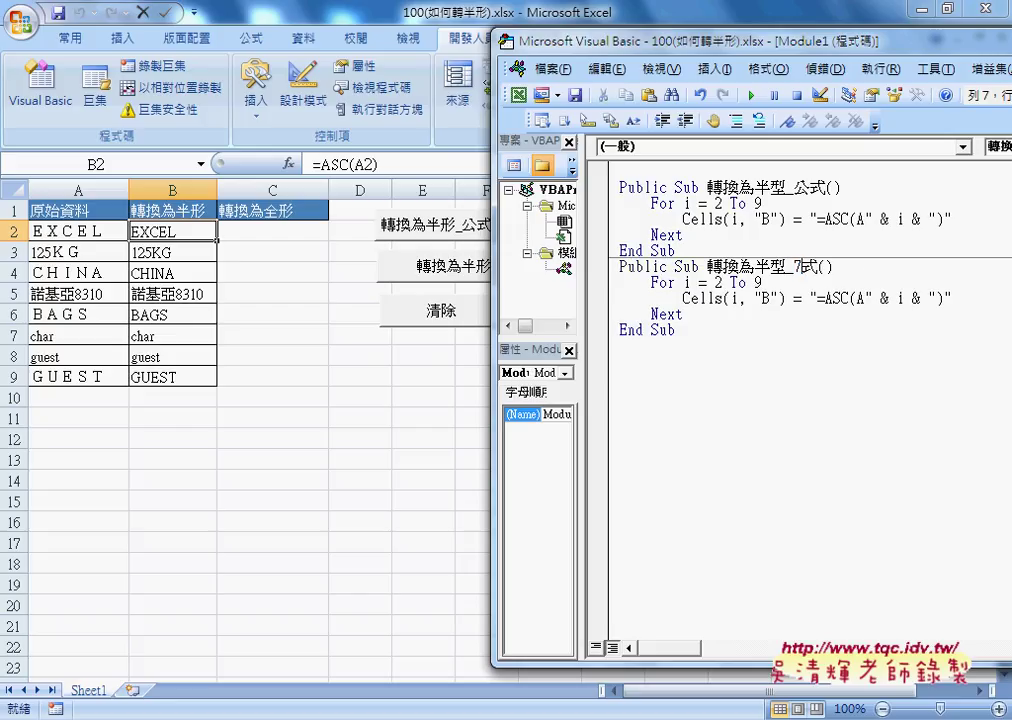
key("BackSpace")
key("BackSpace")
type("7m")
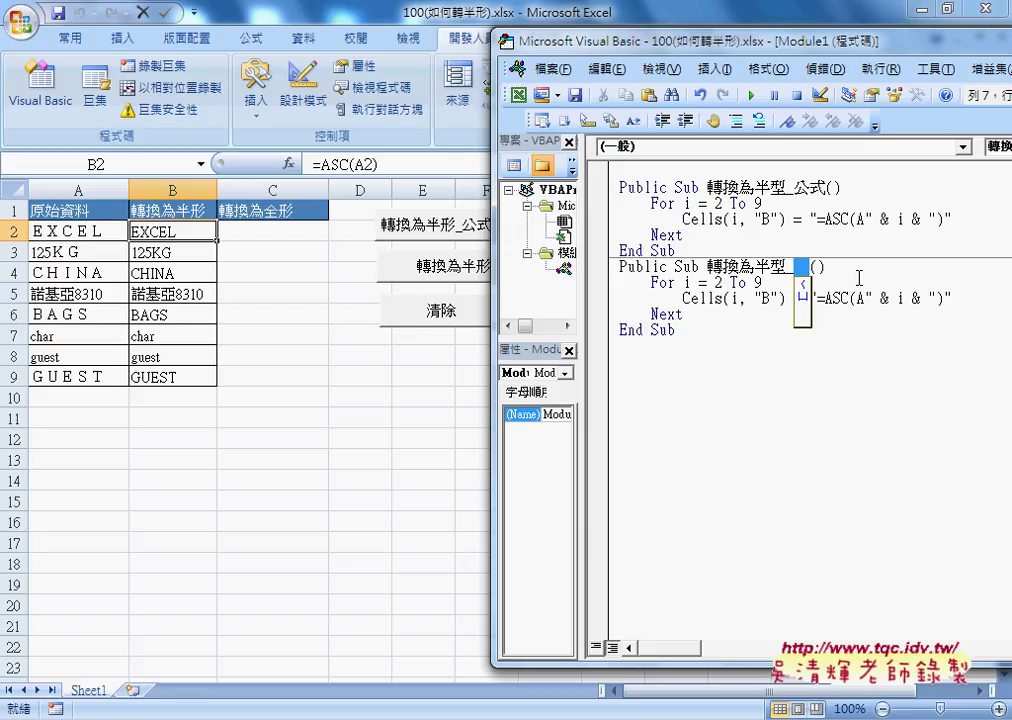
type("全")
key("Return")
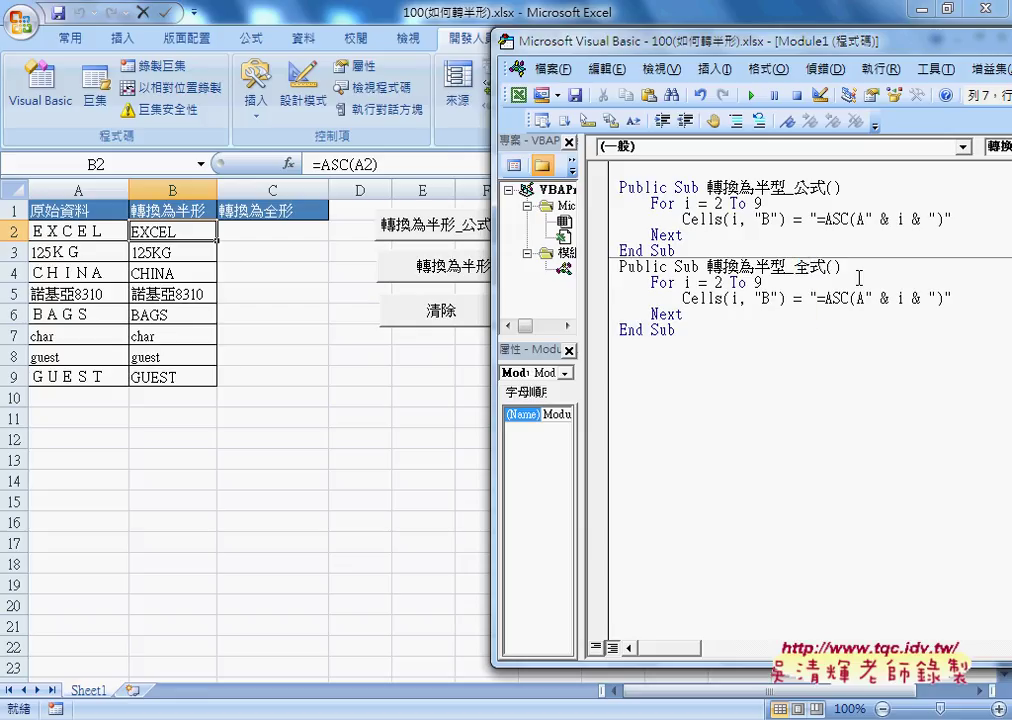
left_click(700, 223)
double_click(757, 283)
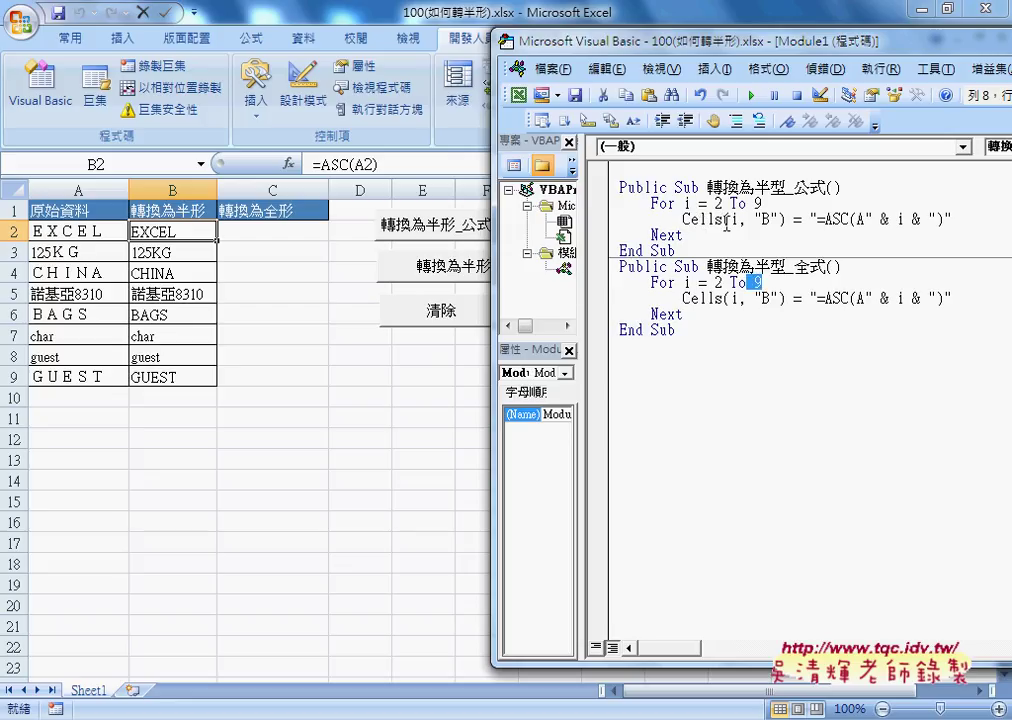
double_click(765, 298)
Make the second macro write "=BIG5(B" & i & ")" into Cells(i, "C")
type("C")
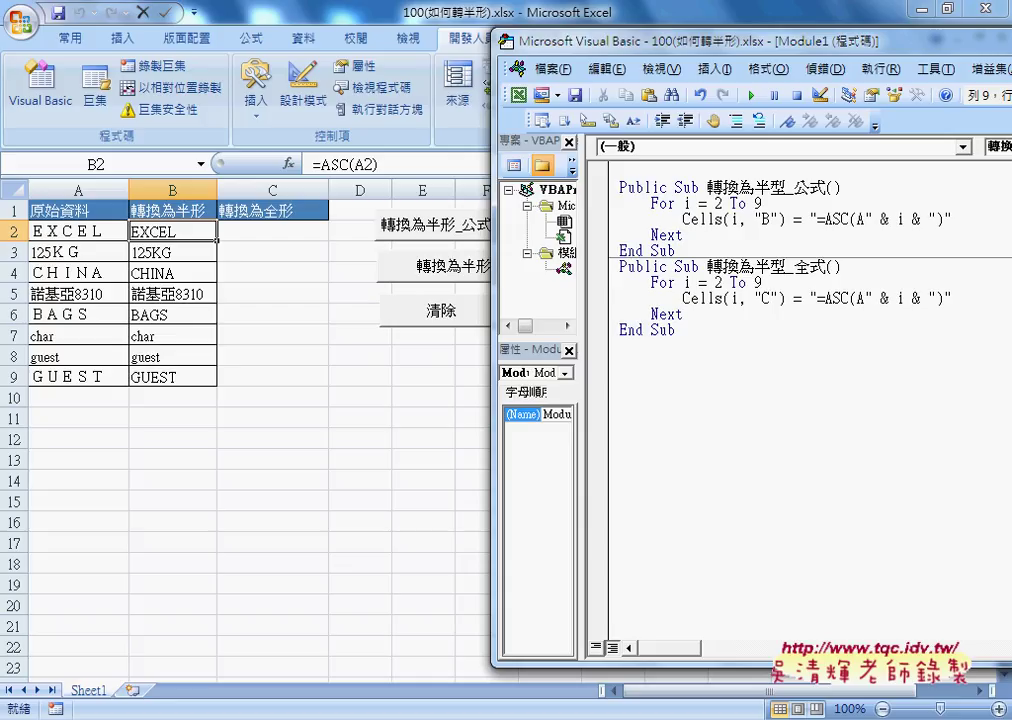
left_click_drag(801, 218, 955, 220)
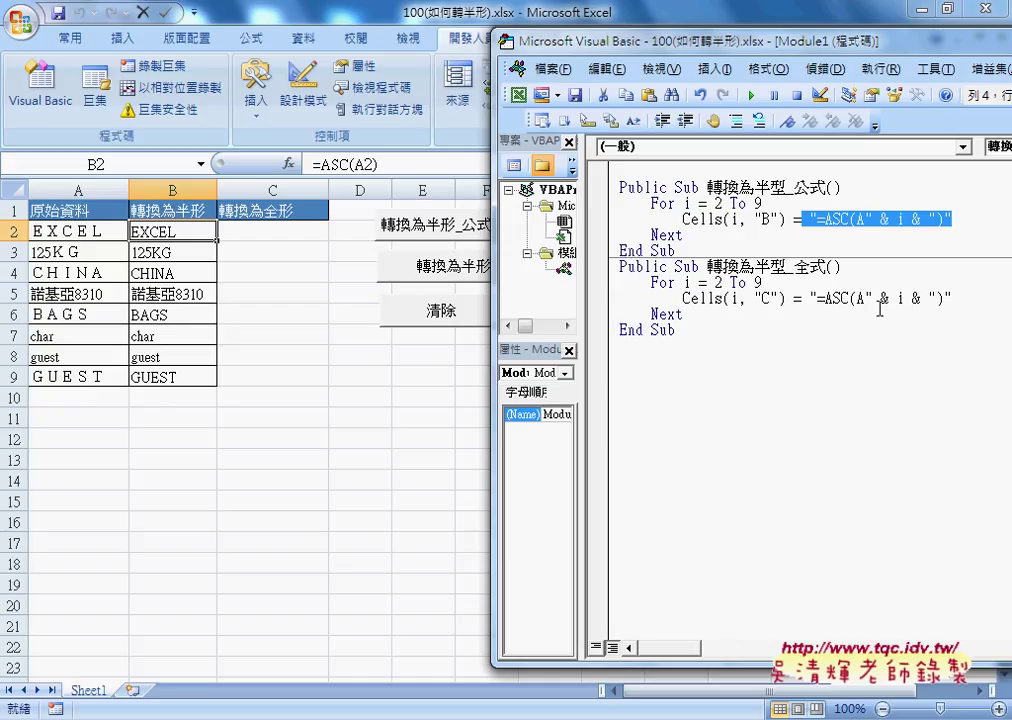
left_click(829, 298)
left_click_drag(829, 298, 850, 298)
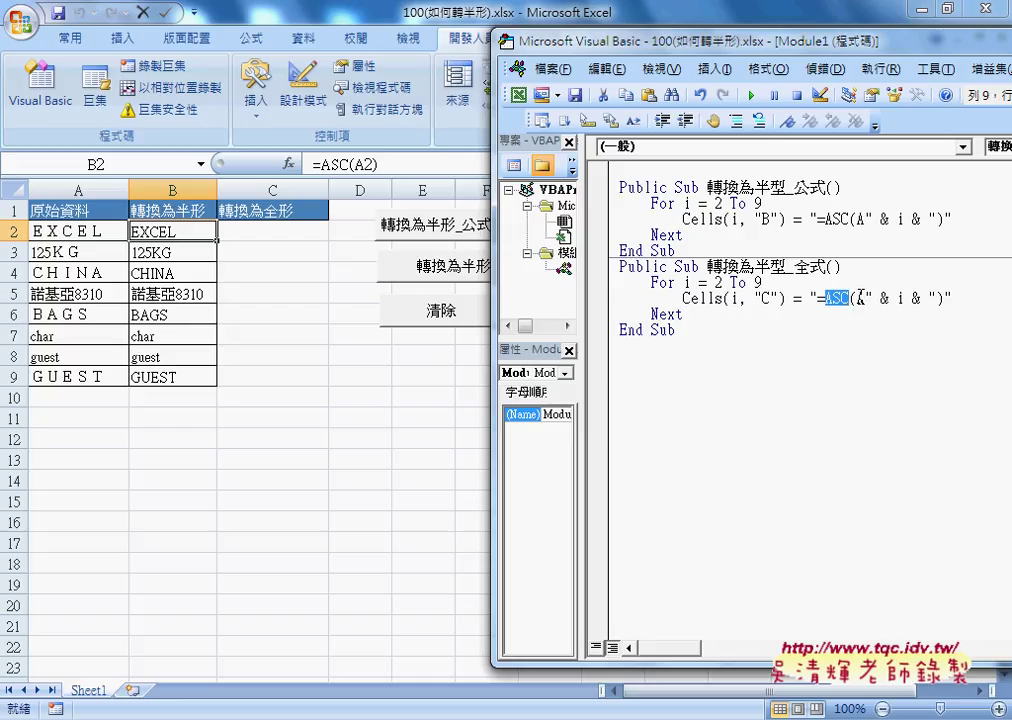
type("BI")
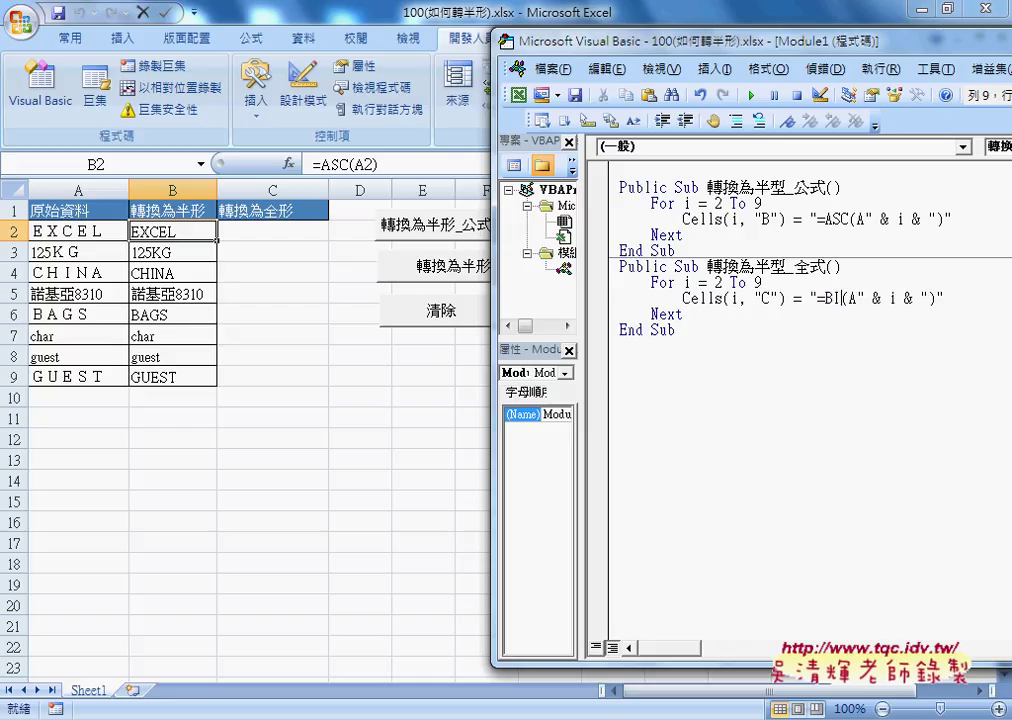
type("G5")
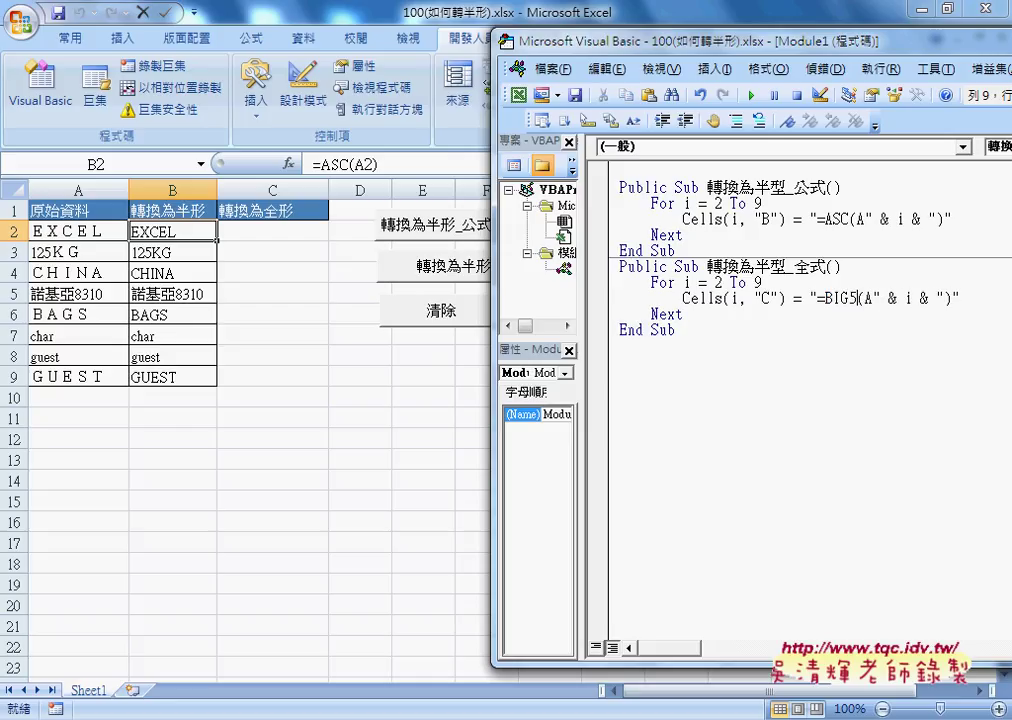
double_click(868, 298)
type("B")
Run the 轉換為半型_全式 macro to write =BIG5(B2)-style formulas into C2:C9, which show #REF!
left_click(730, 299)
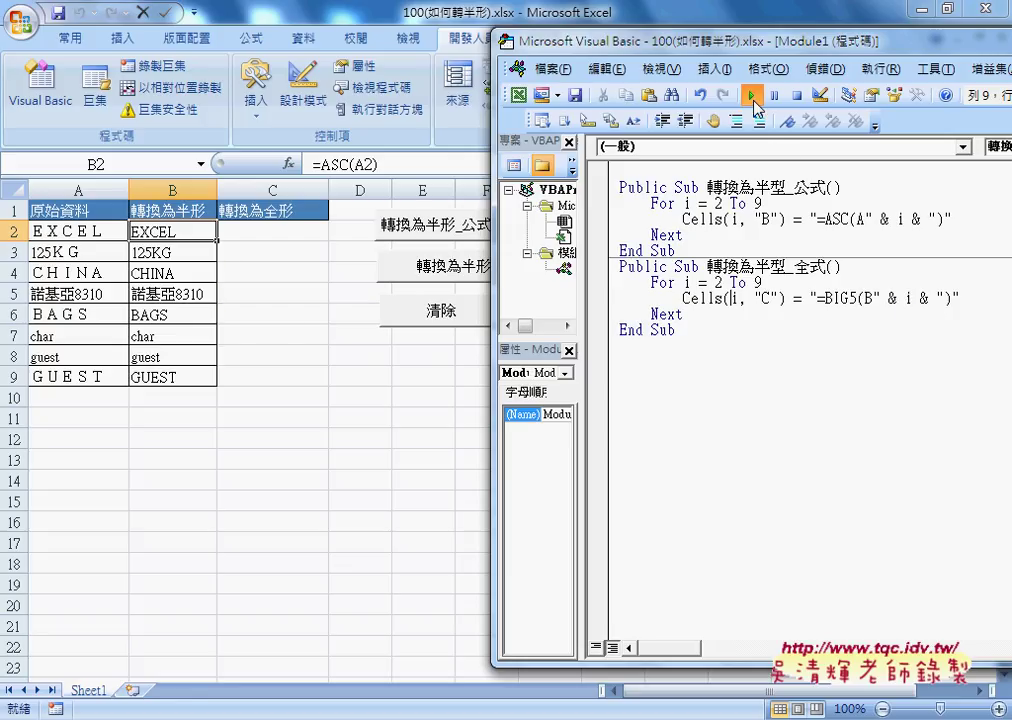
left_click(754, 102)
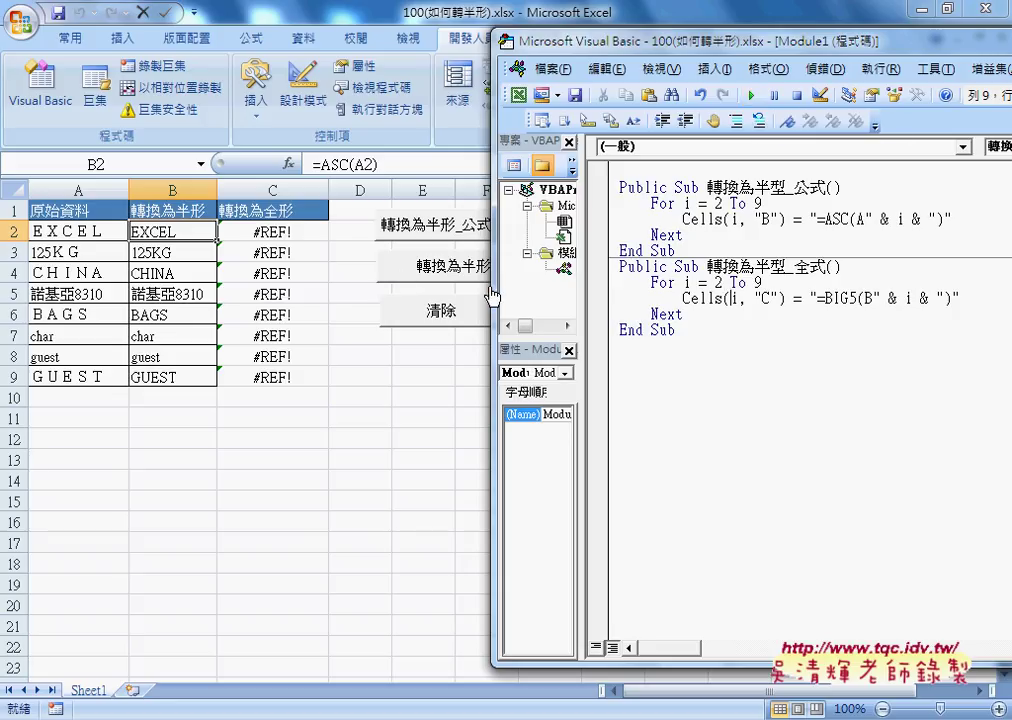
left_click(286, 233)
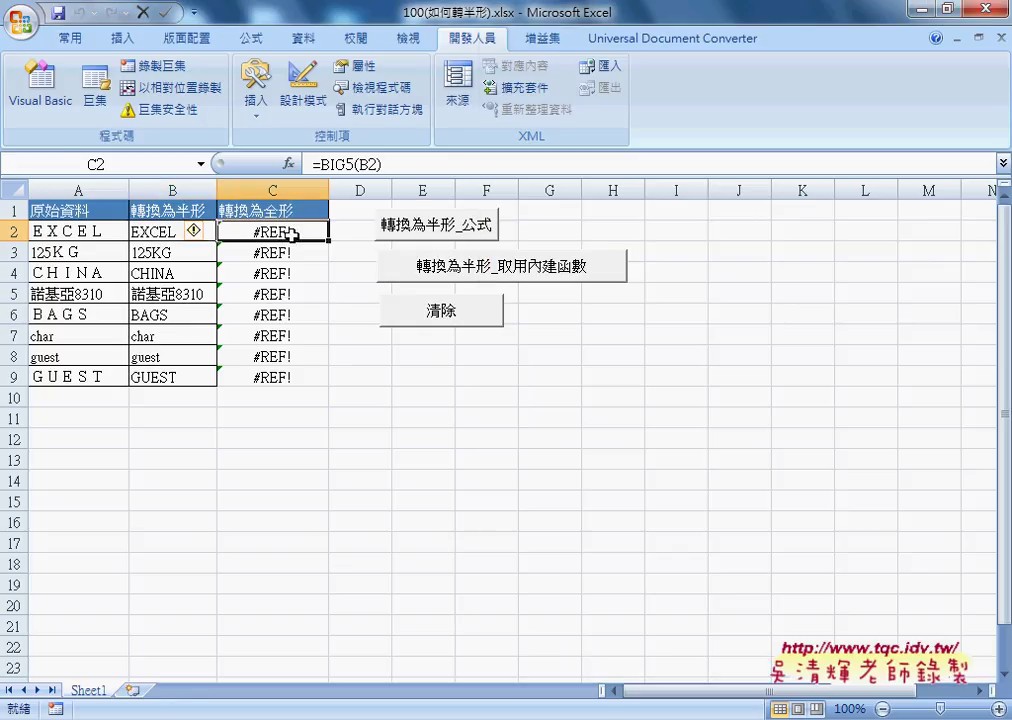
Recalculate C2's BIG5 formula via Function Arguments to show ＥＸＣＥＬ, then clear C2:C9
left_click(345, 164)
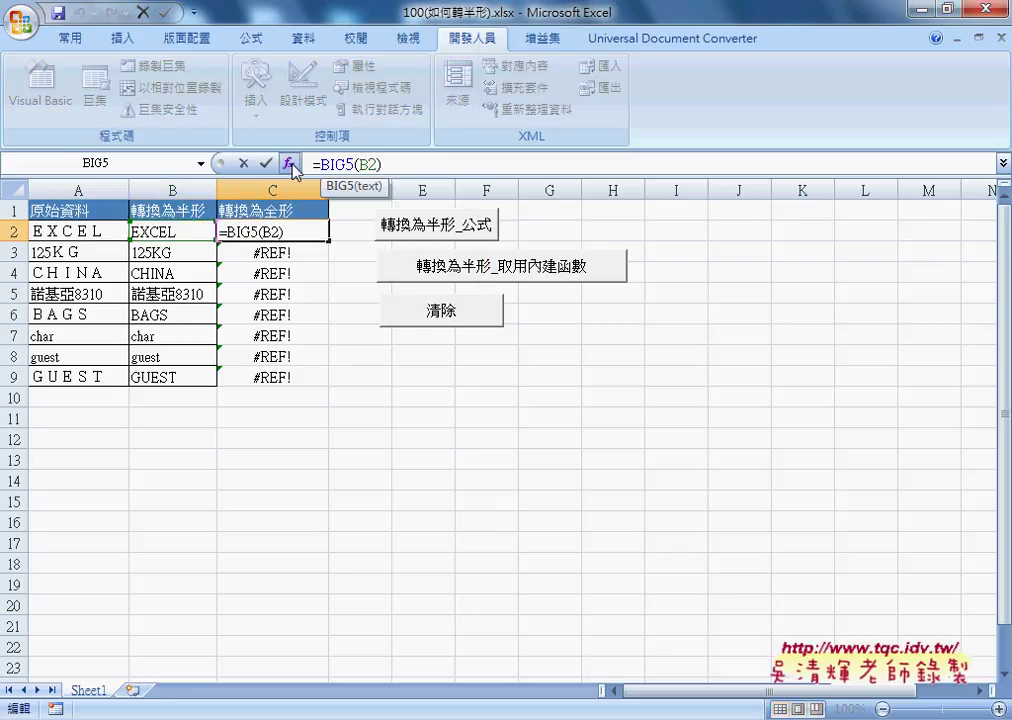
left_click(289, 163)
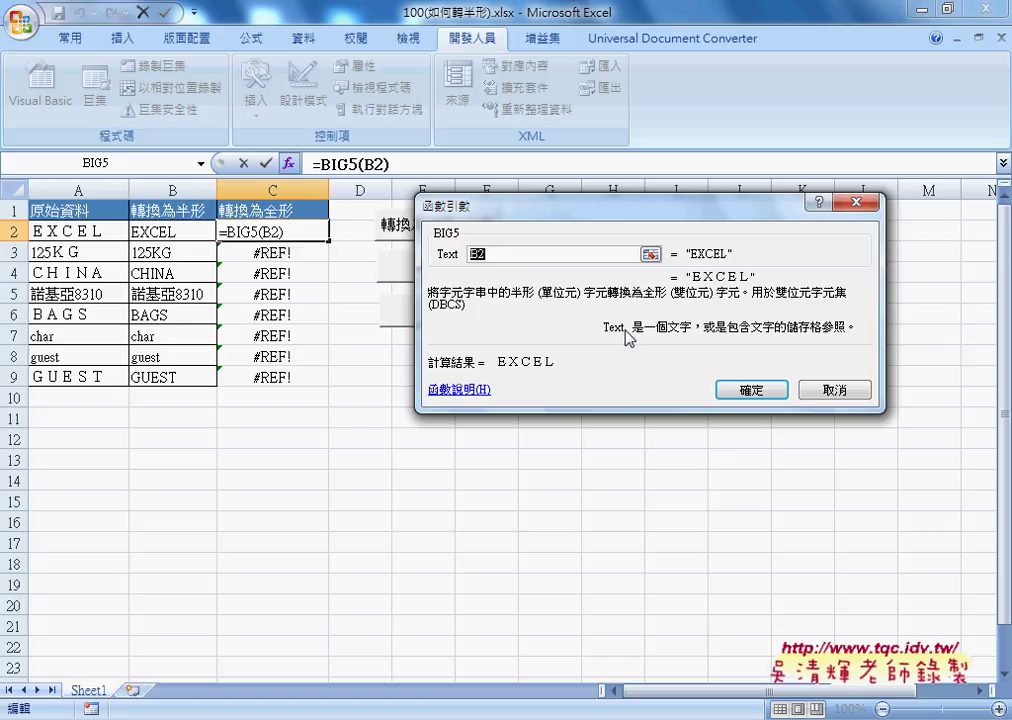
left_click(758, 390)
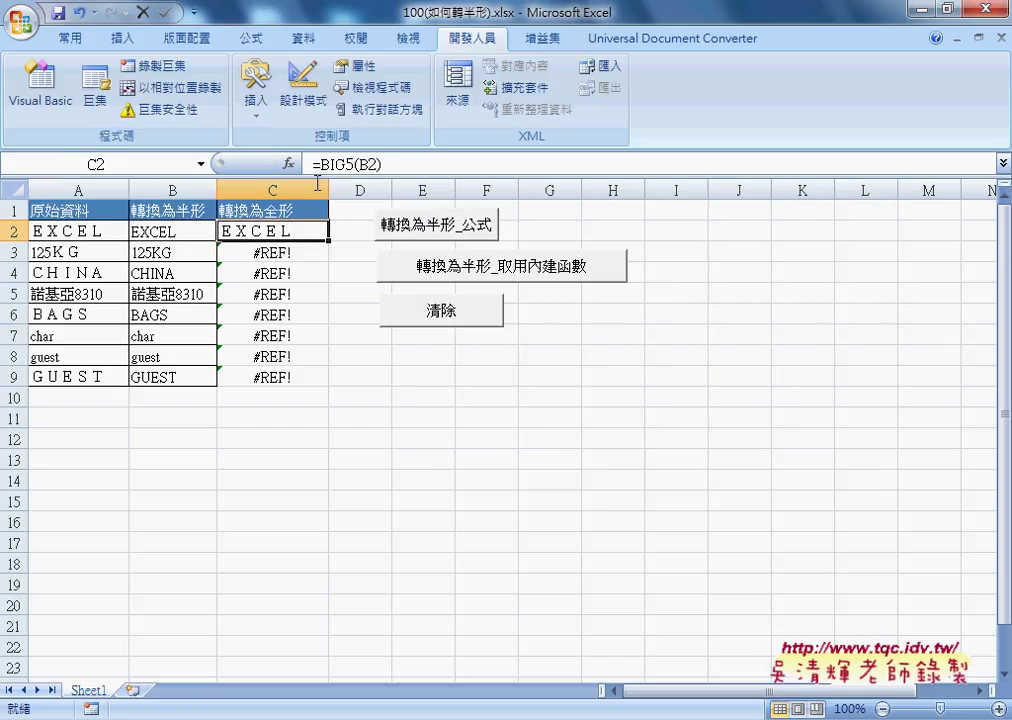
double_click(317, 223)
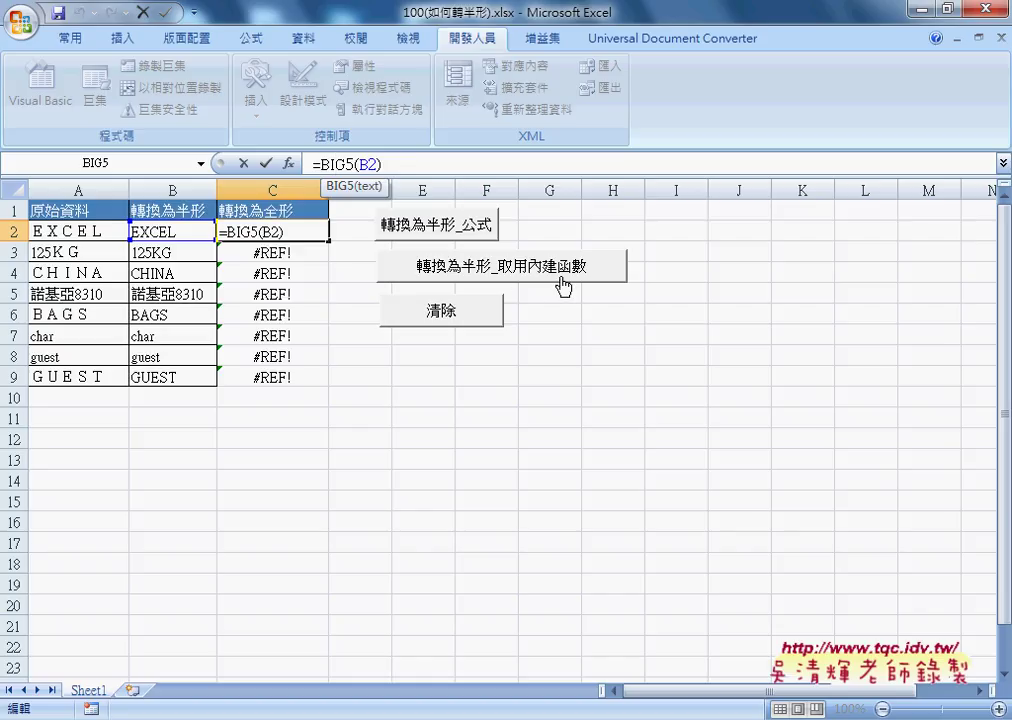
left_click(564, 287)
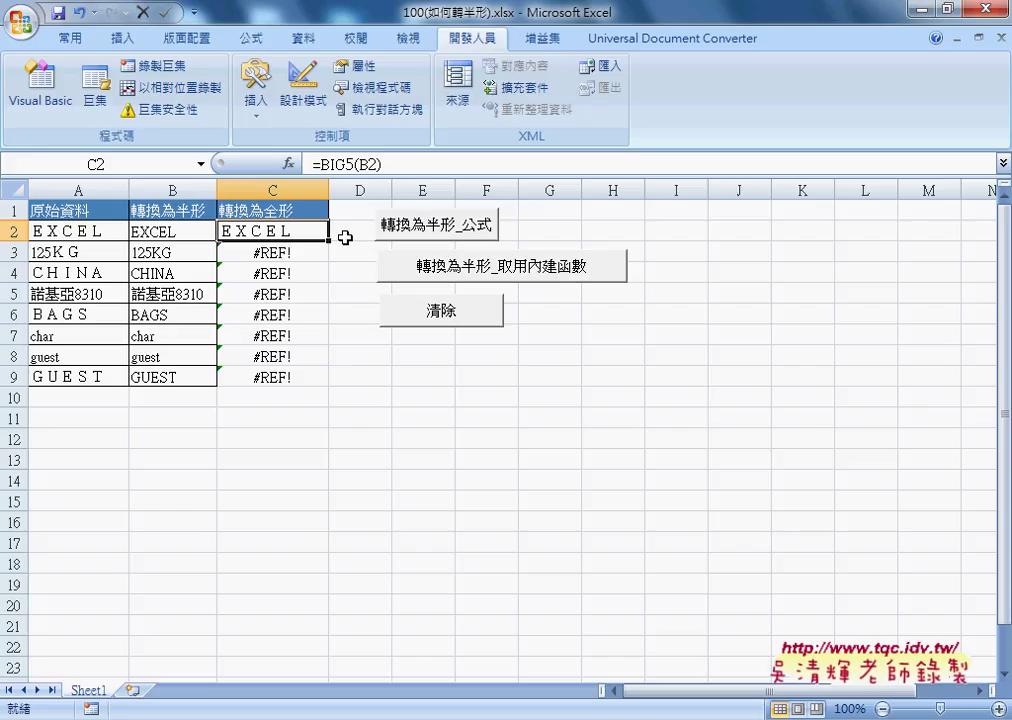
left_click_drag(300, 232, 293, 377)
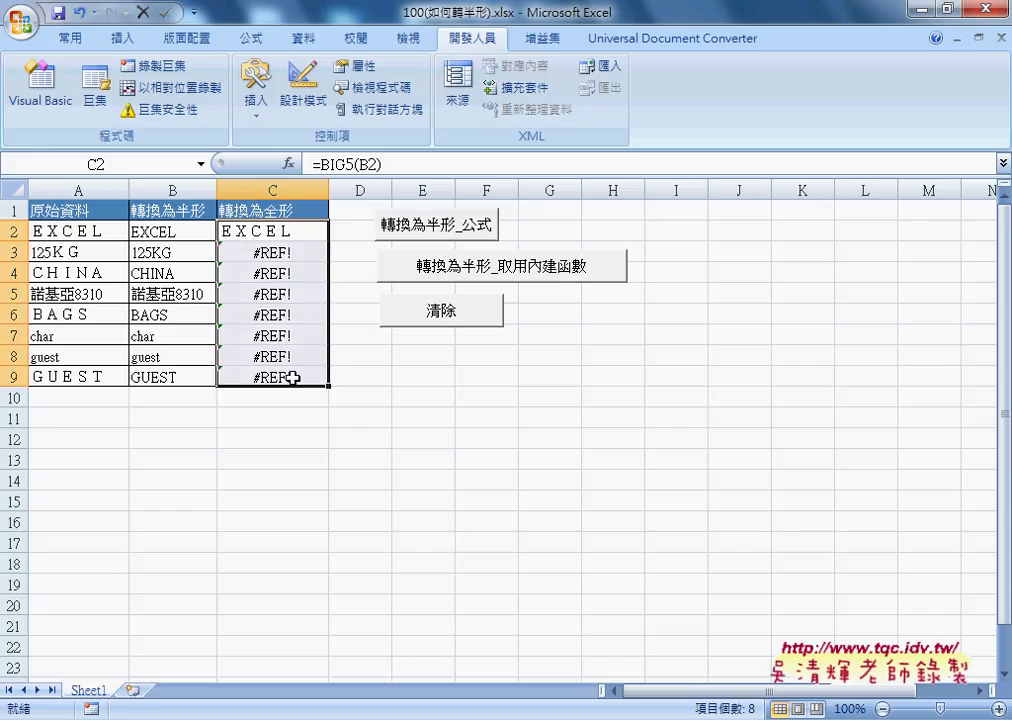
key("Delete")
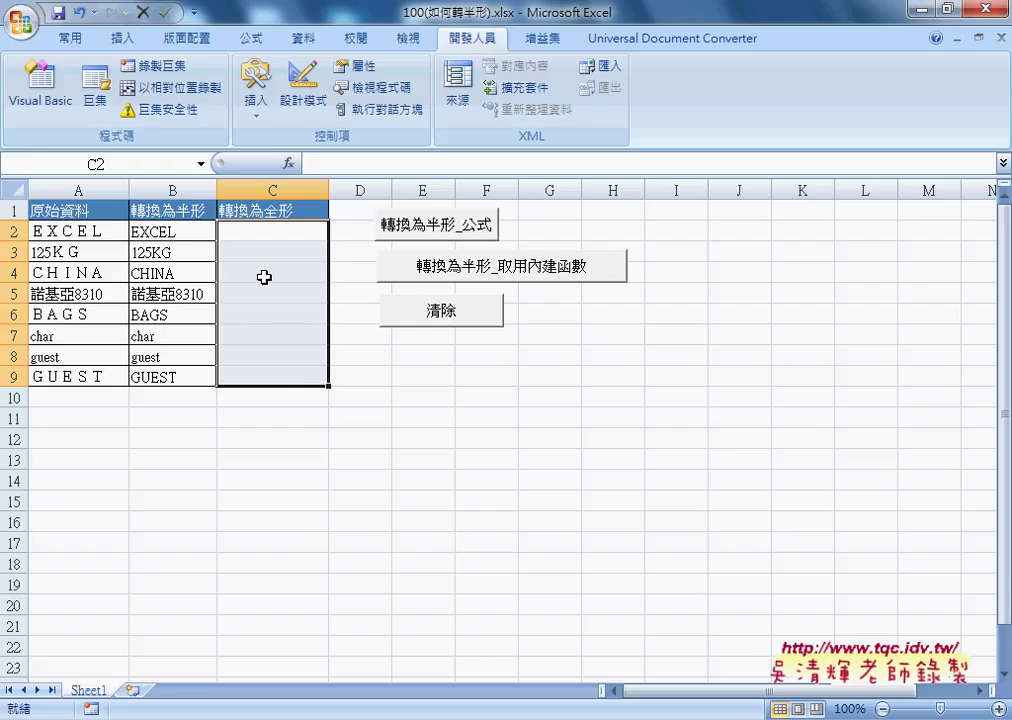
Paste a copy of the 轉換為半型_公式 macro below the second macro in Module1
left_click(172, 232)
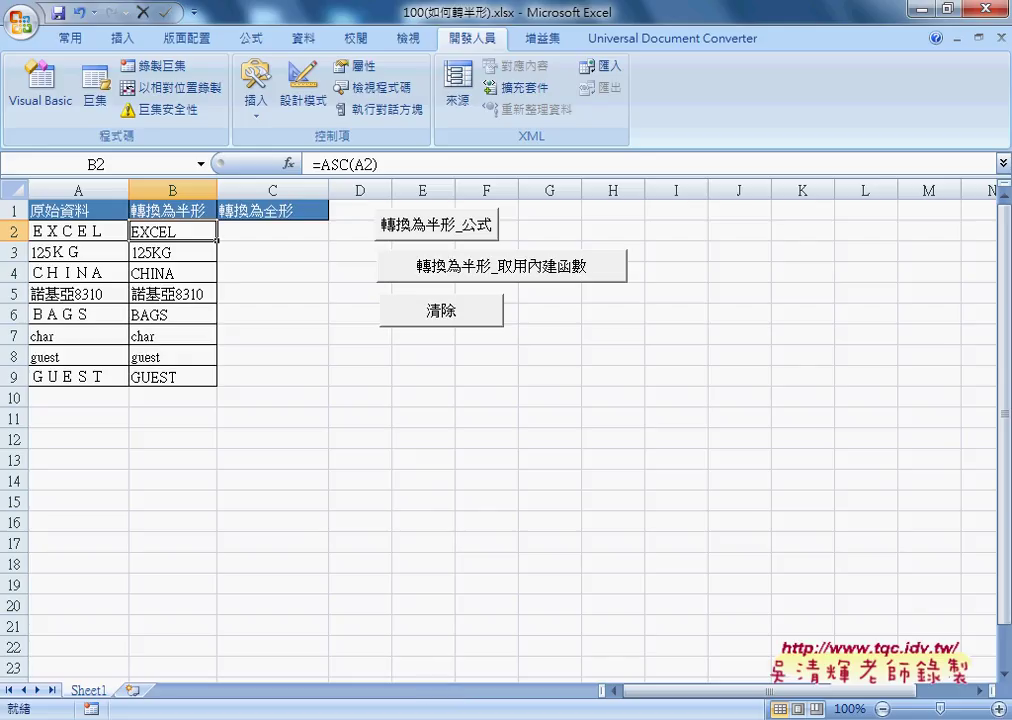
left_click(518, 580)
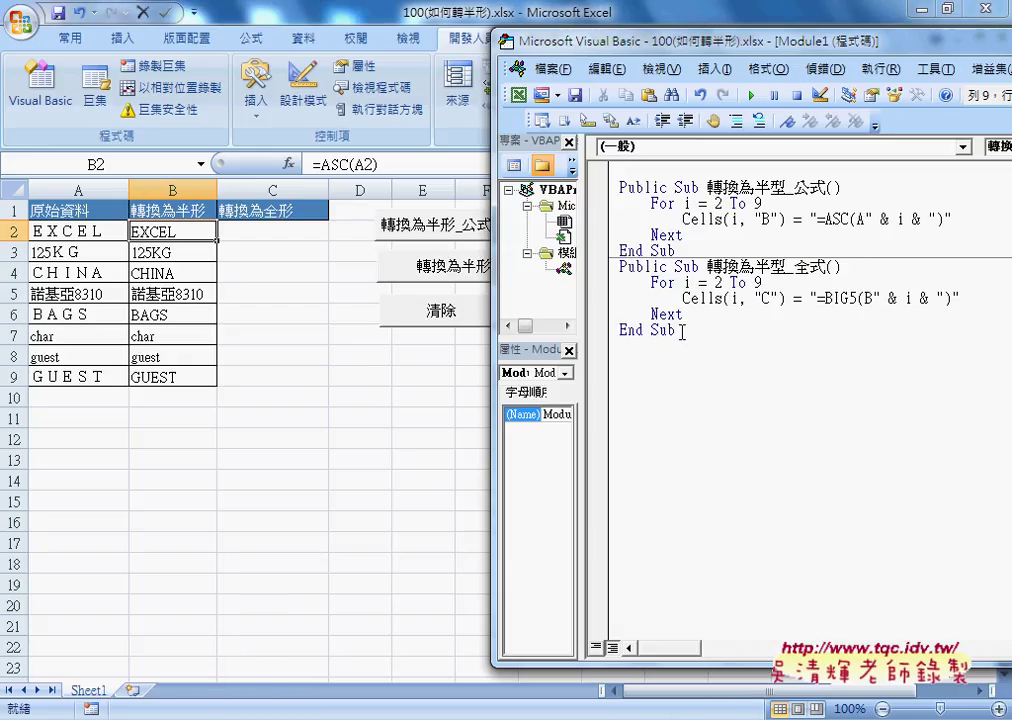
left_click_drag(676, 251, 604, 188)
key("ctrl+c")
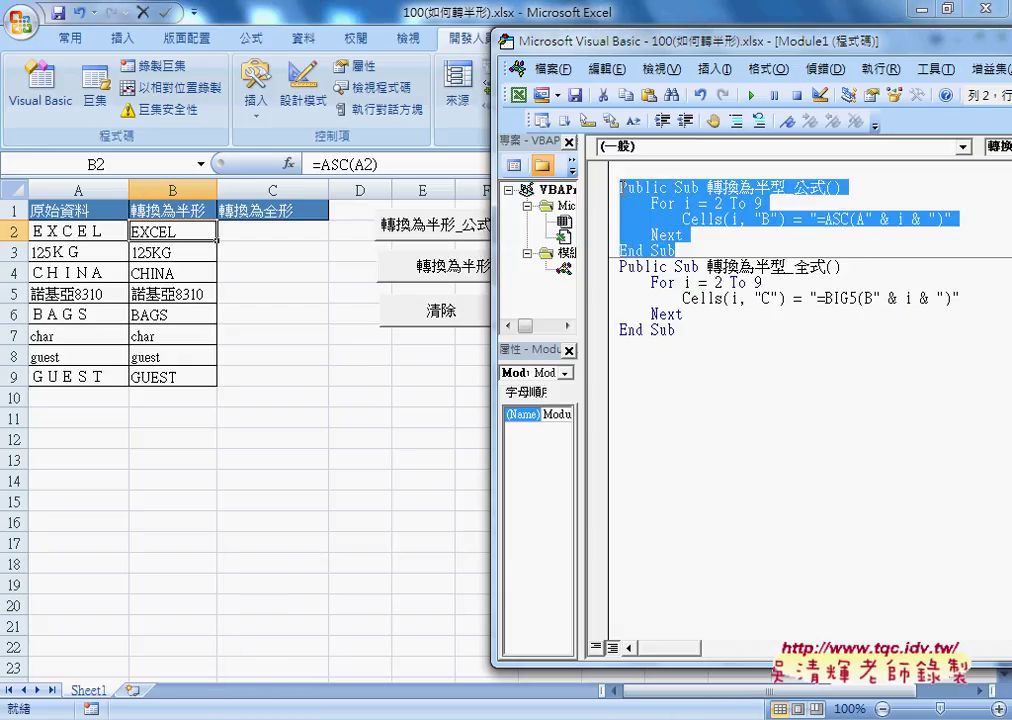
left_click(662, 352)
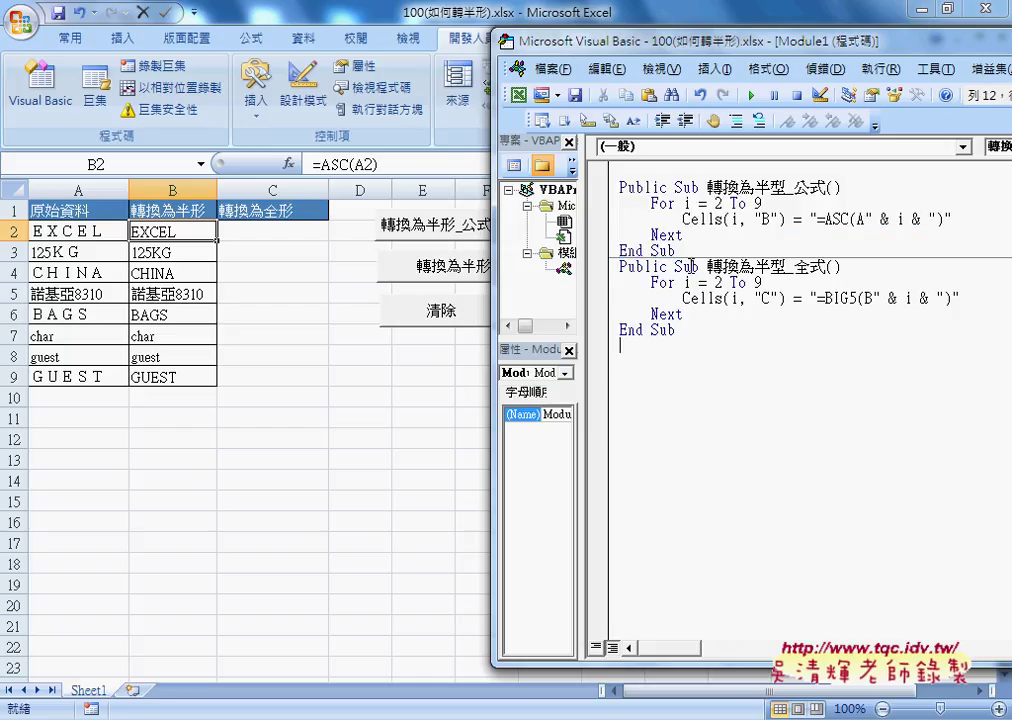
key("ctrl+v")
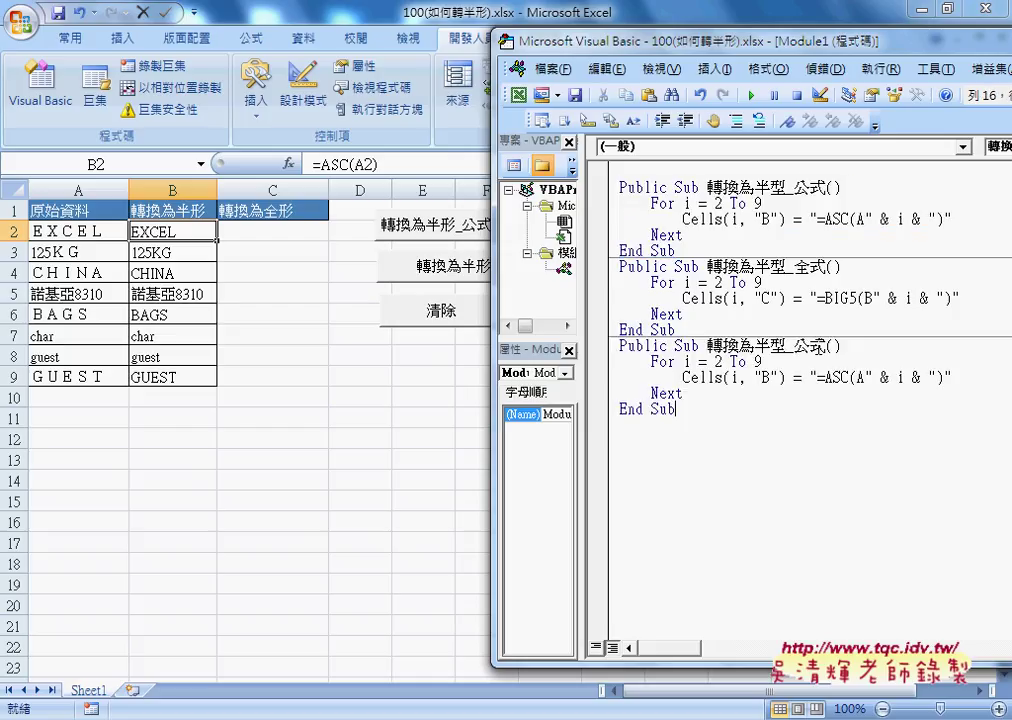
Rename the copied macro 清除 and delete its ASC formula string so it writes empty text
left_click_drag(811, 345, 760, 345)
left_click(789, 345)
double_click(826, 345)
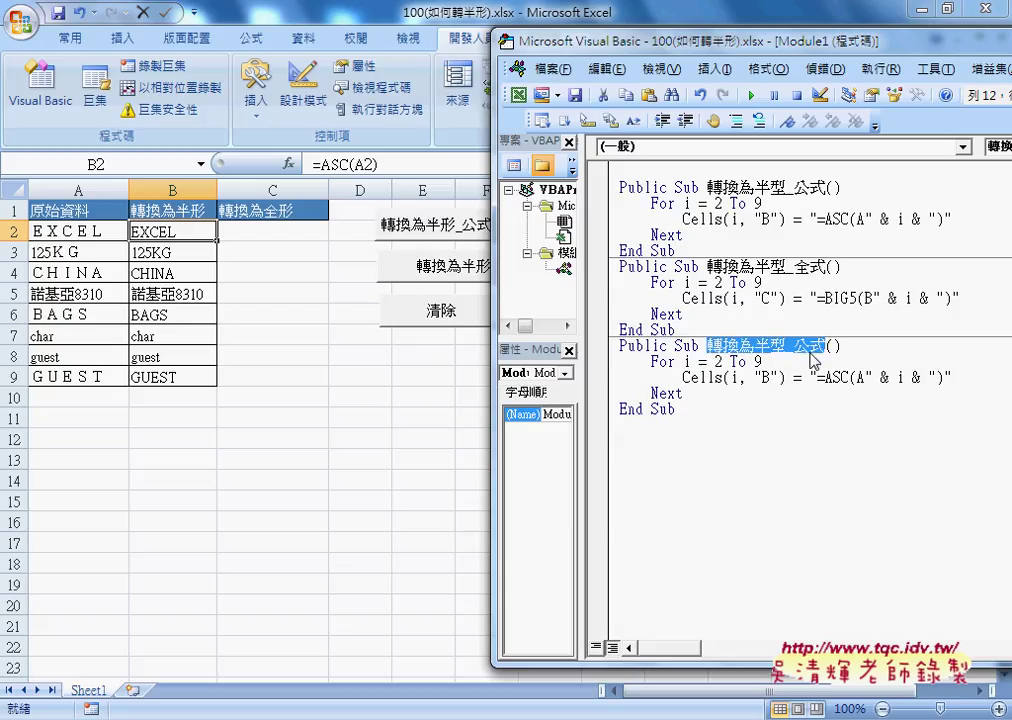
type("ㄑ")
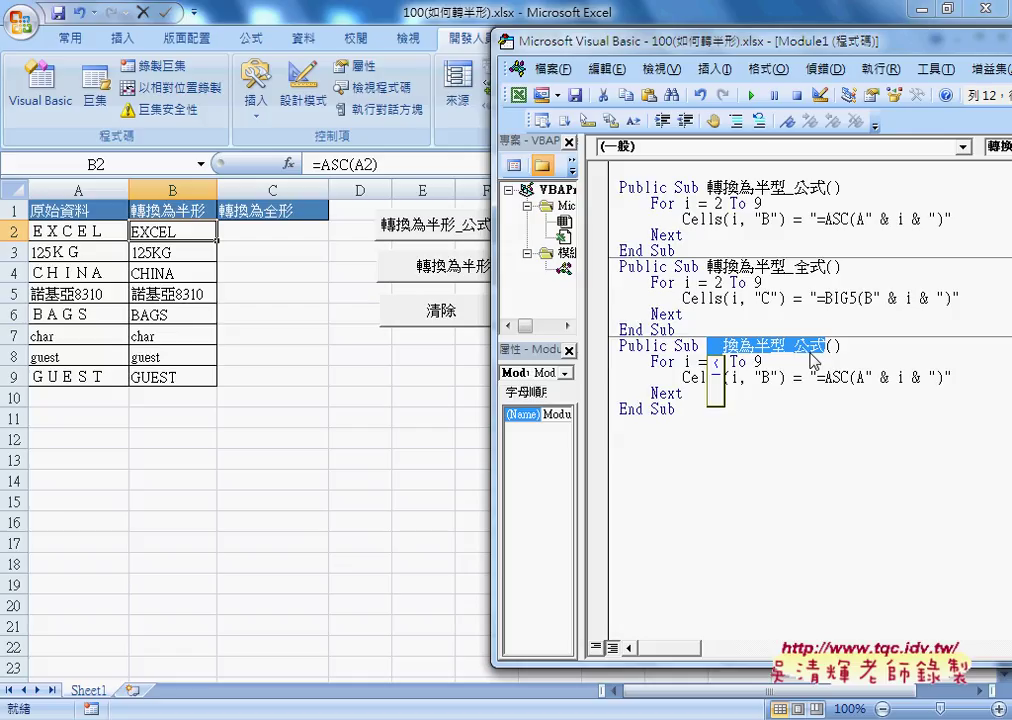
type("清")
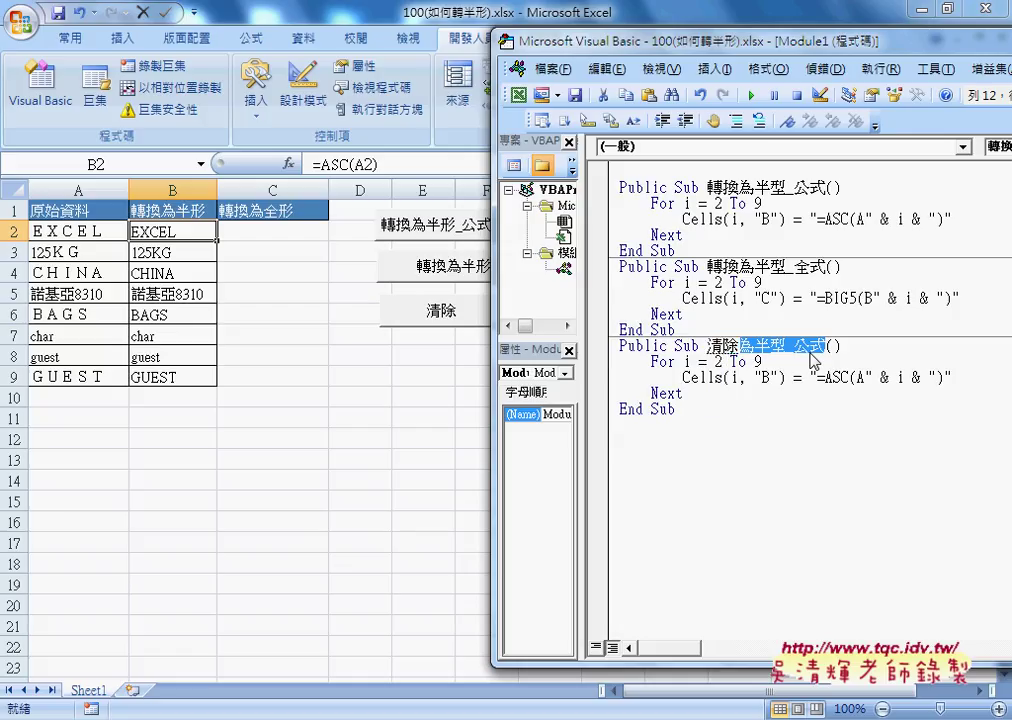
type("除")
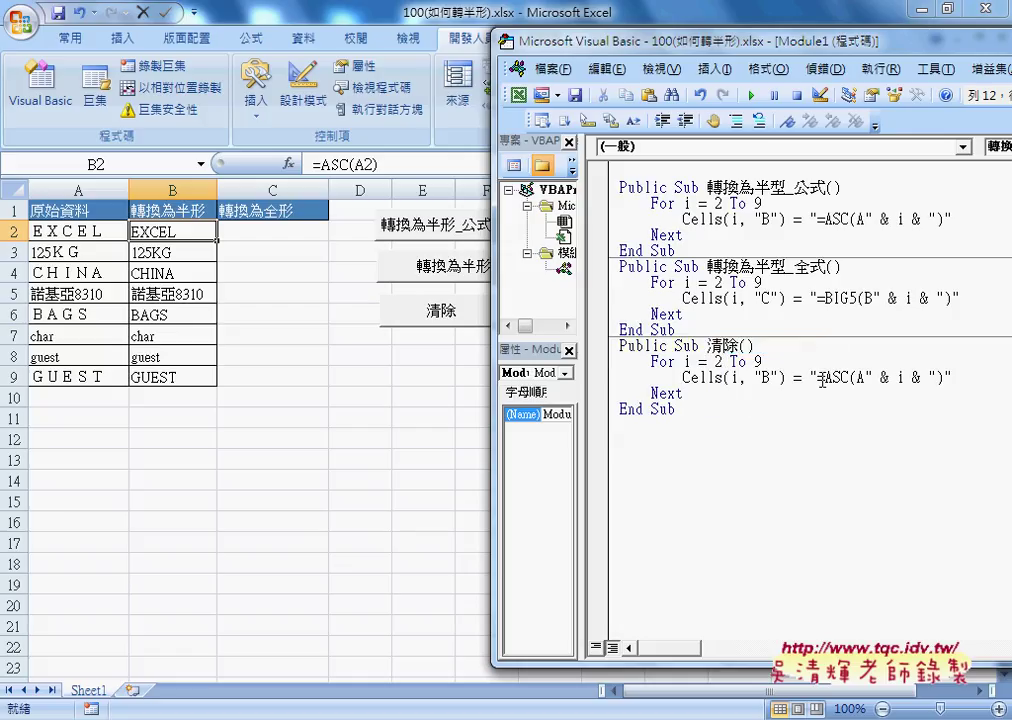
left_click_drag(818, 378, 944, 378)
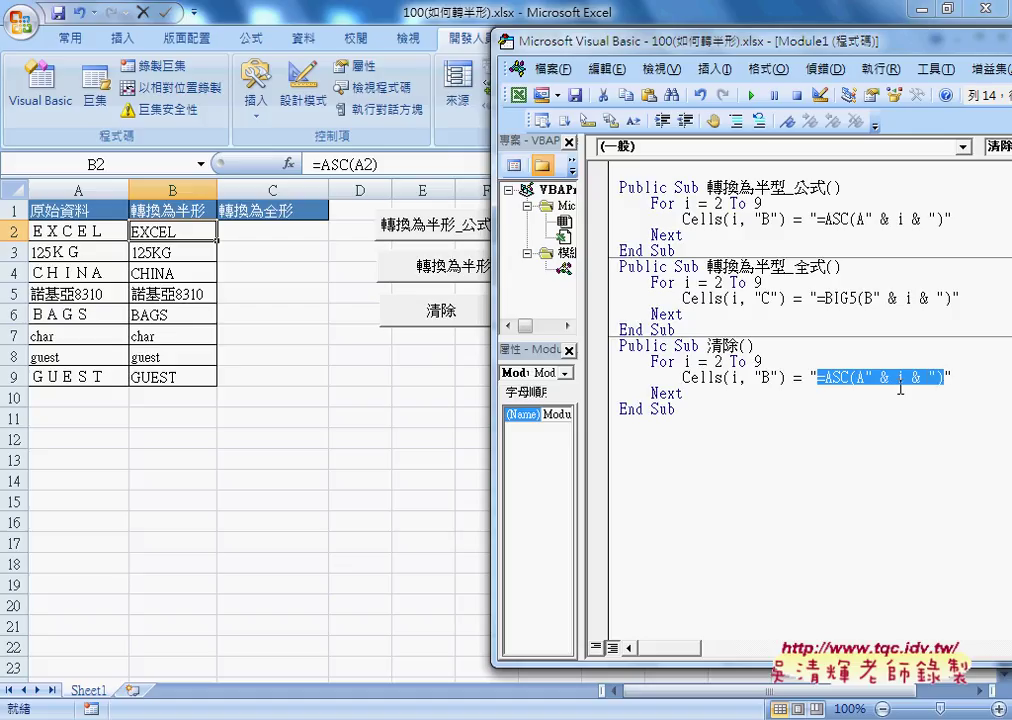
key("Delete")
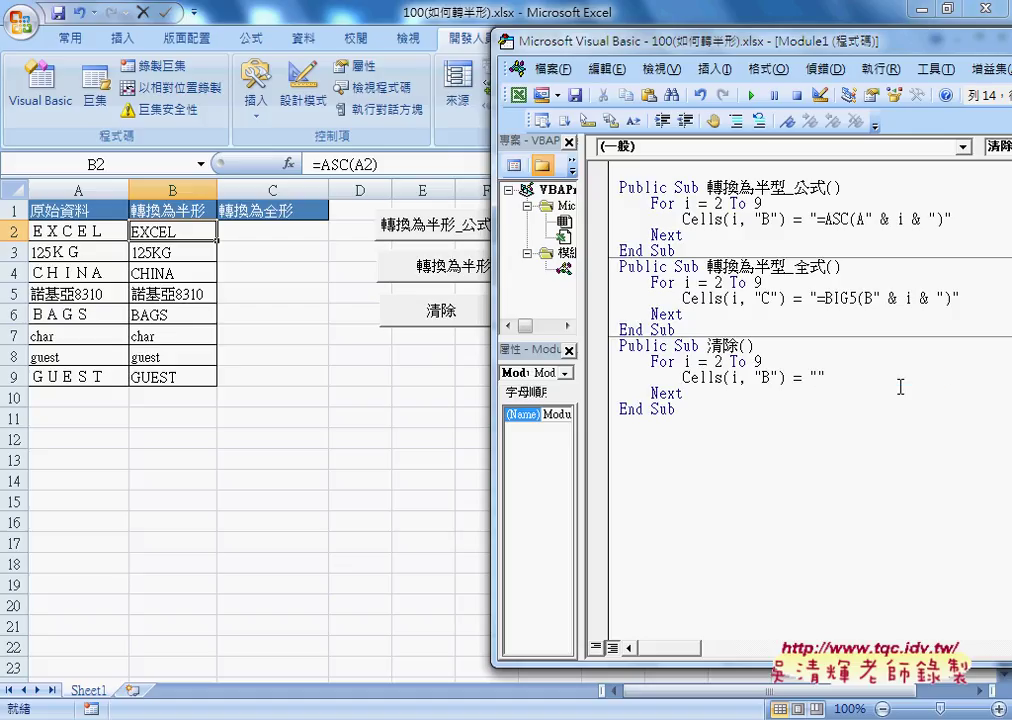
Run the 清除 macro to empty B2:B9, then select the BIG5 formula text in the 全式 macro
left_click(697, 377)
left_click(752, 96)
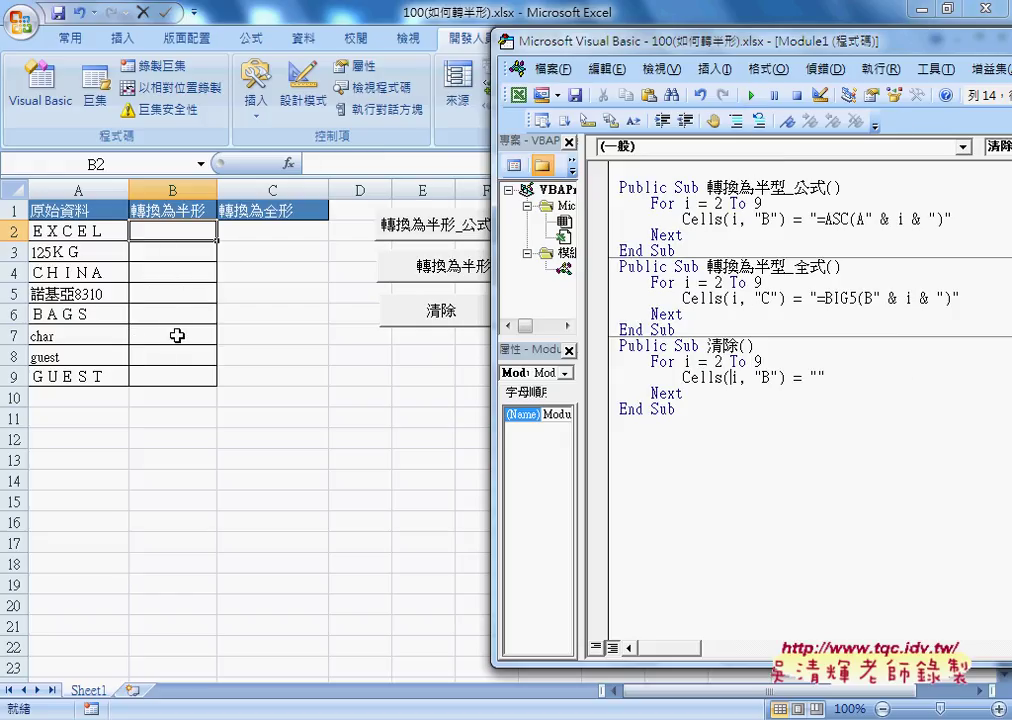
left_click_drag(676, 329, 619, 266)
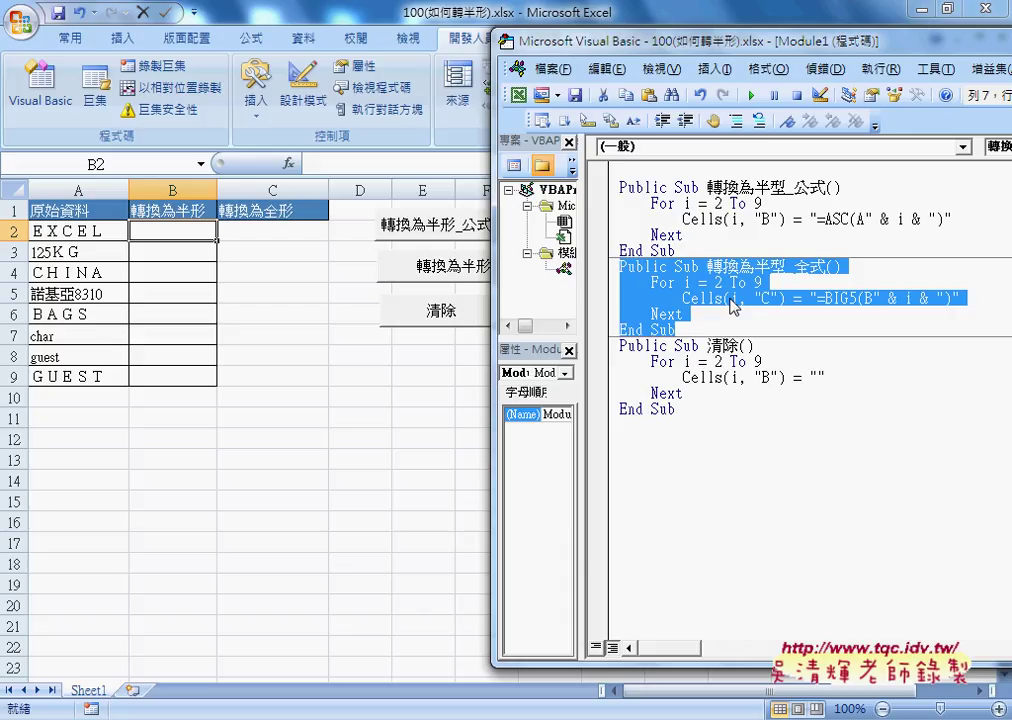
left_click(829, 298)
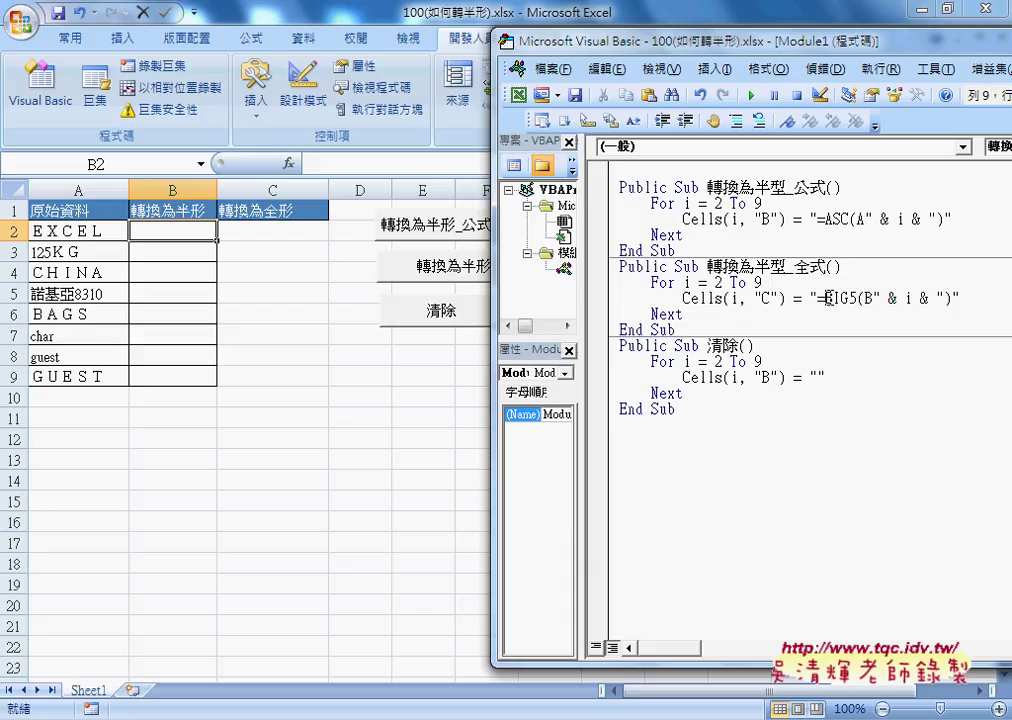
left_click_drag(817, 298, 951, 298)
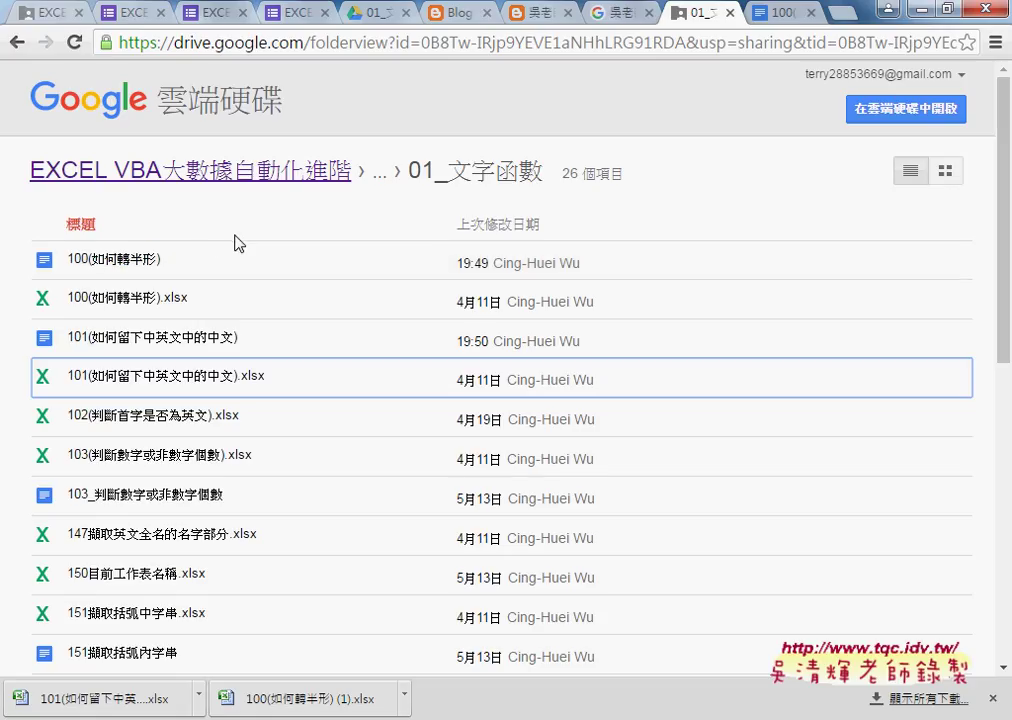
Open the 100(如何轉半形) notes from the Drive lesson folder in Google Docs
left_click(783, 15)
scroll(696, 282, "up", 1)
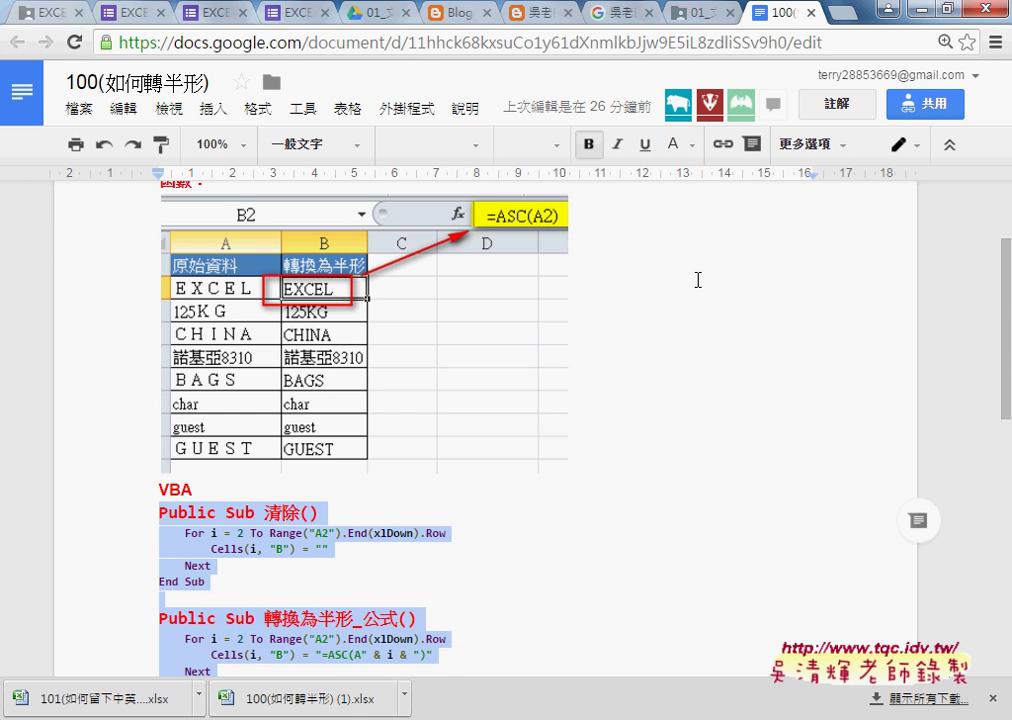
scroll(696, 282, "down", 2)
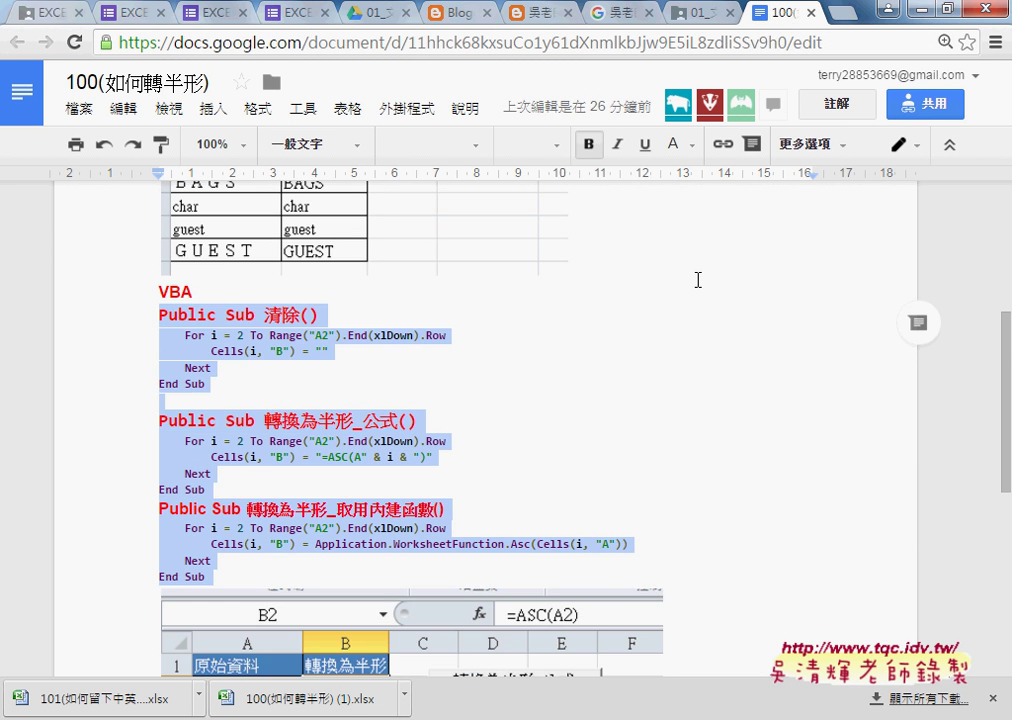
left_click(700, 22)
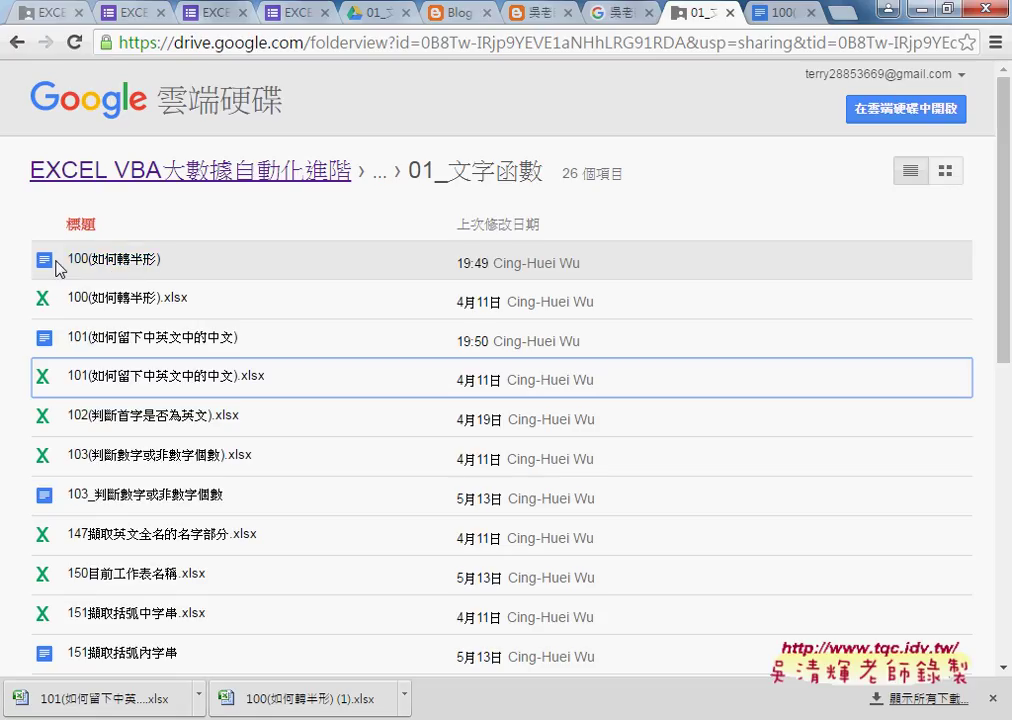
left_click(106, 262)
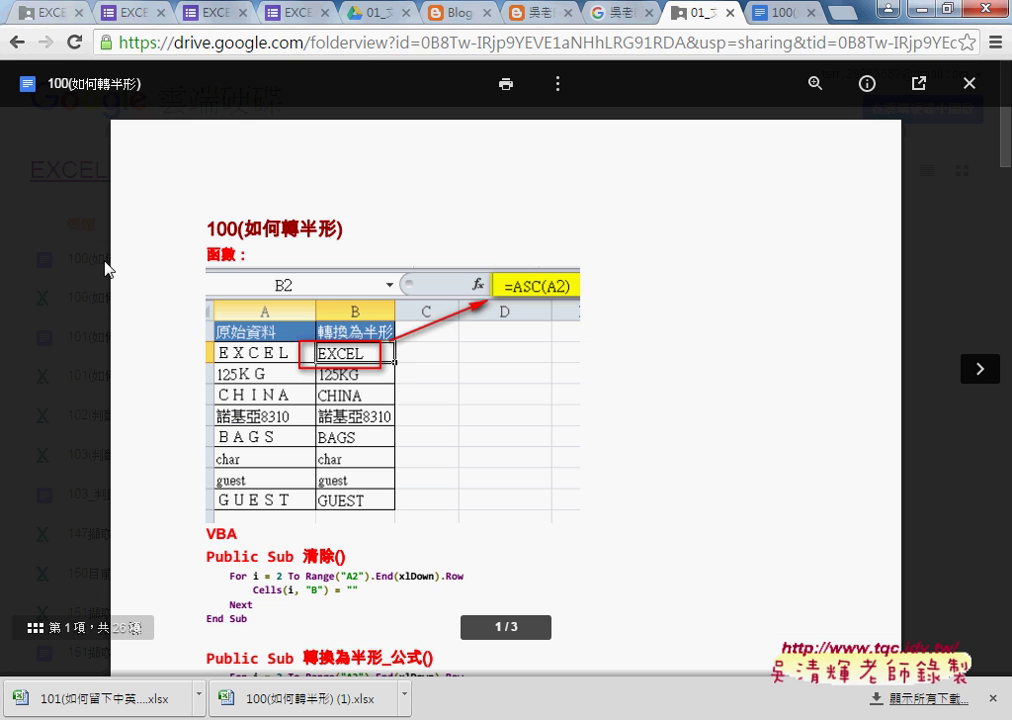
left_click(921, 88)
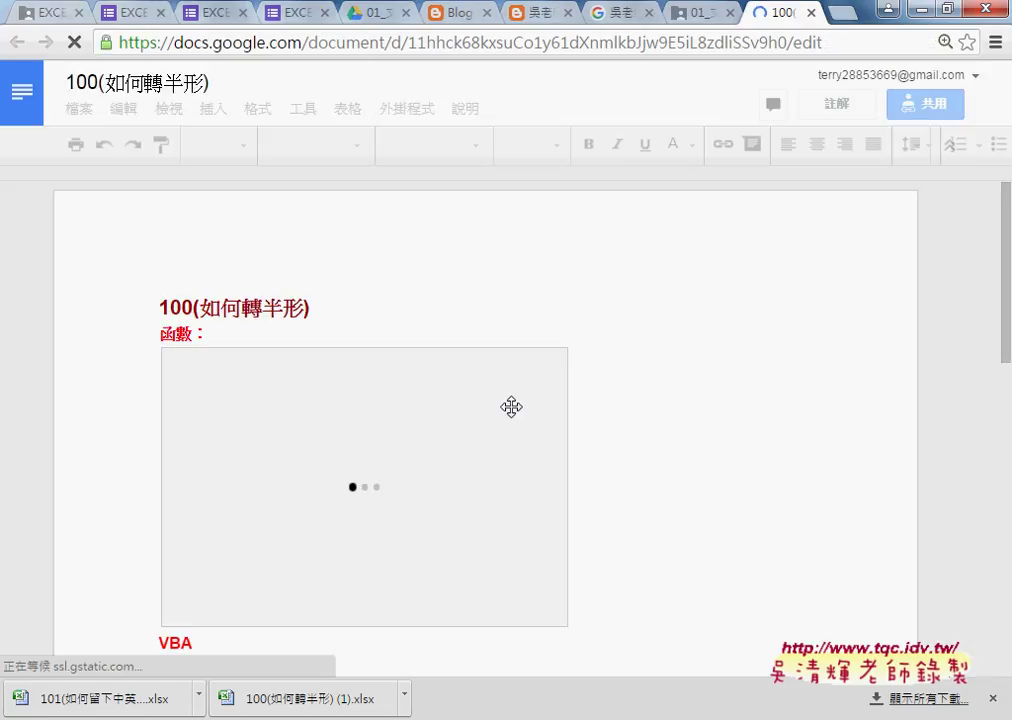
Scroll down to the 取用內建函數 macro code and its worksheet screenshot
scroll(236, 321, "down", 3)
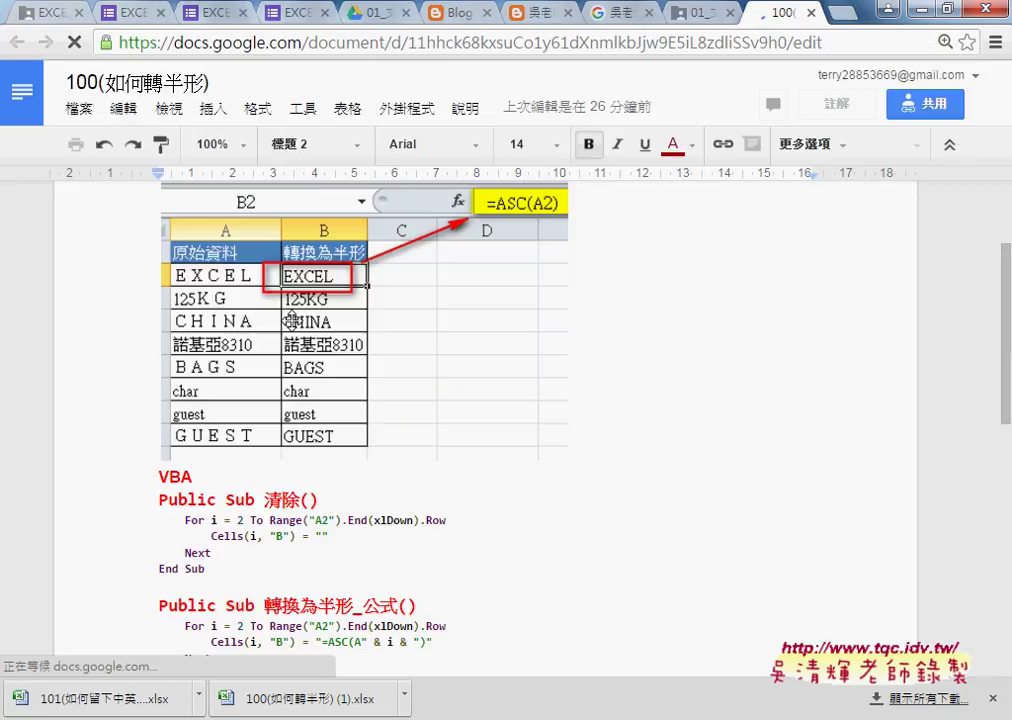
scroll(282, 400, "down", 3)
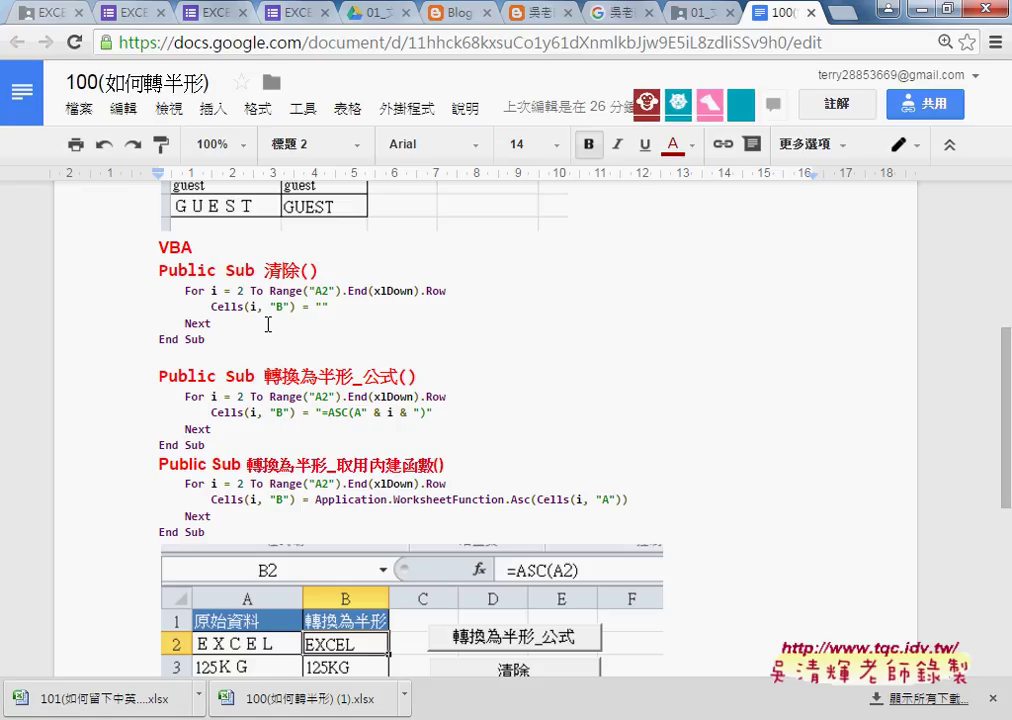
left_click(506, 481)
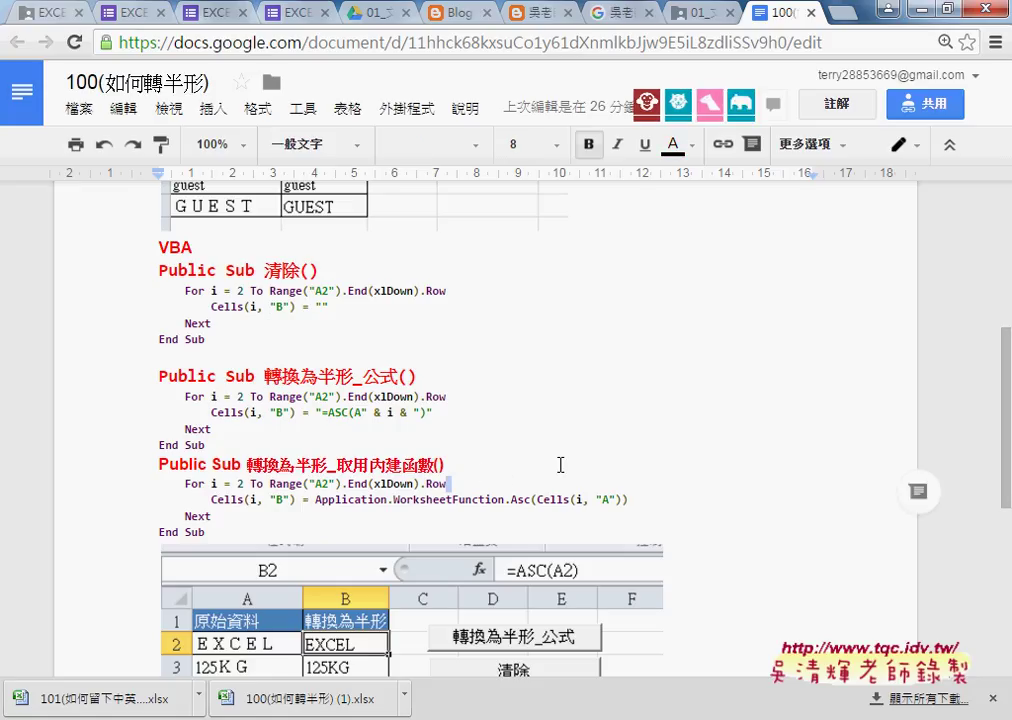
scroll(558, 465, "down", 2)
scroll(560, 464, "down", 1)
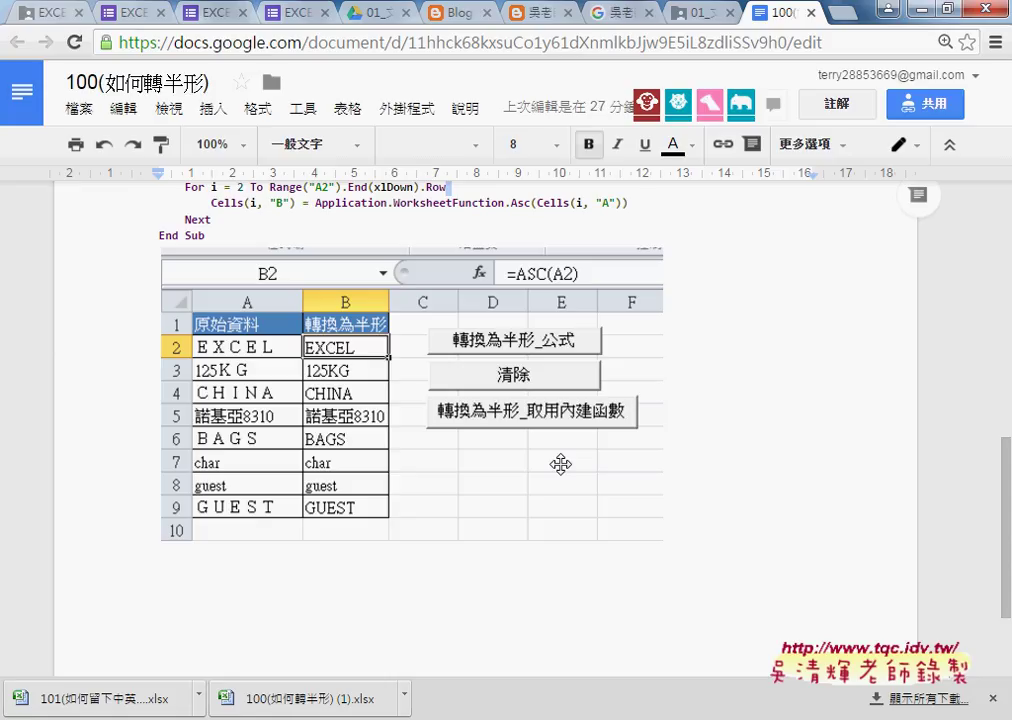